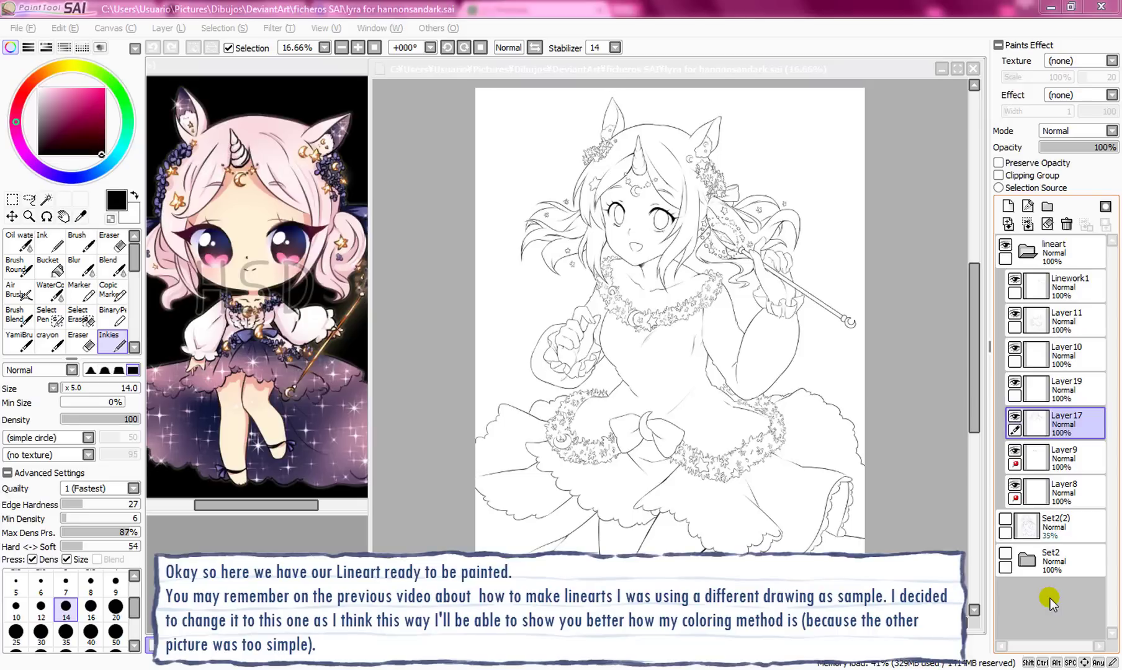
Step: Collapse the lineart layer folder and create a new layer directly beneath it
click(1031, 249)
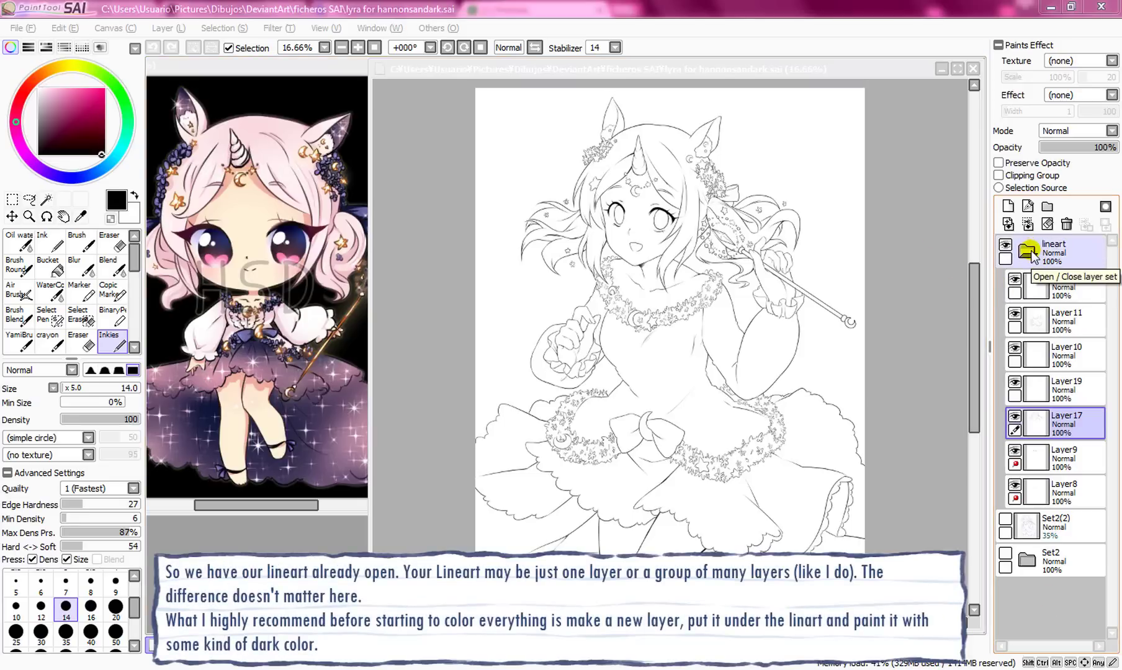
click(1028, 250)
click(1054, 254)
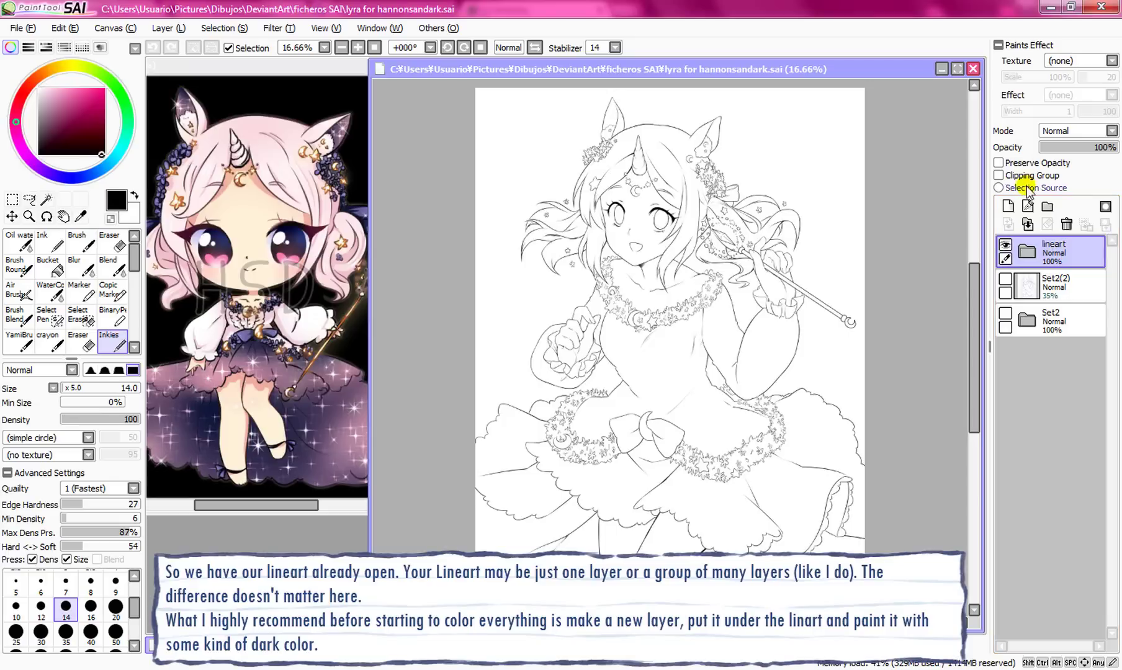
click(1047, 282)
click(1007, 206)
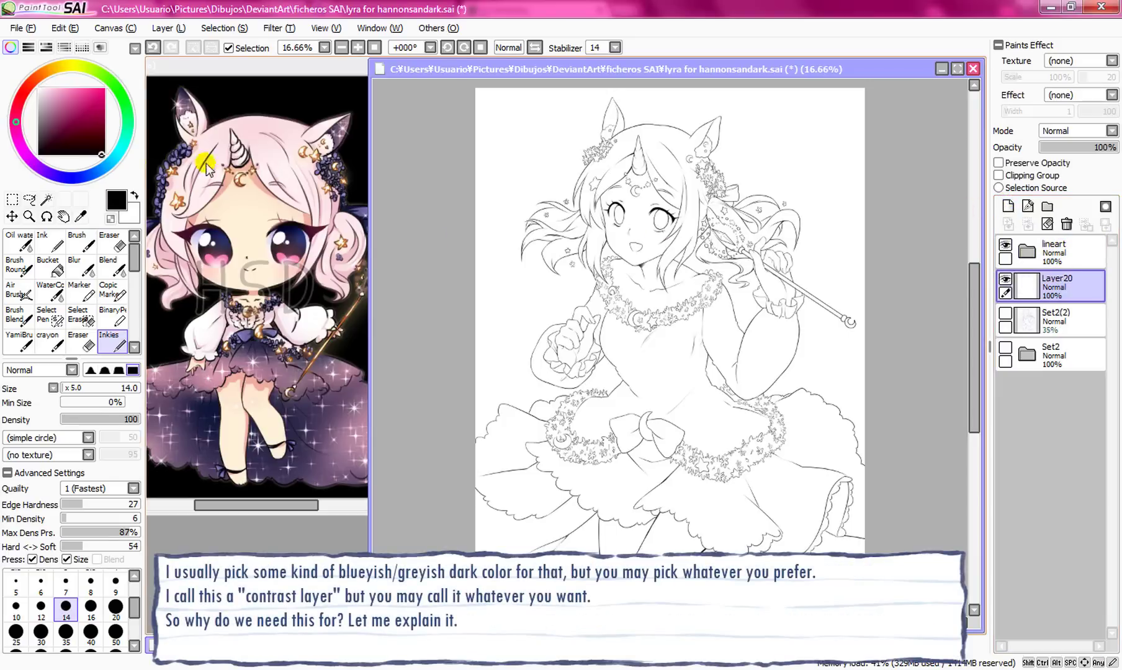
Step: Fill the whole new layer with a dark greyish blue using the Bucket tool as a contrast layer
click(80, 177)
click(49, 110)
drag(52, 113, 51, 116)
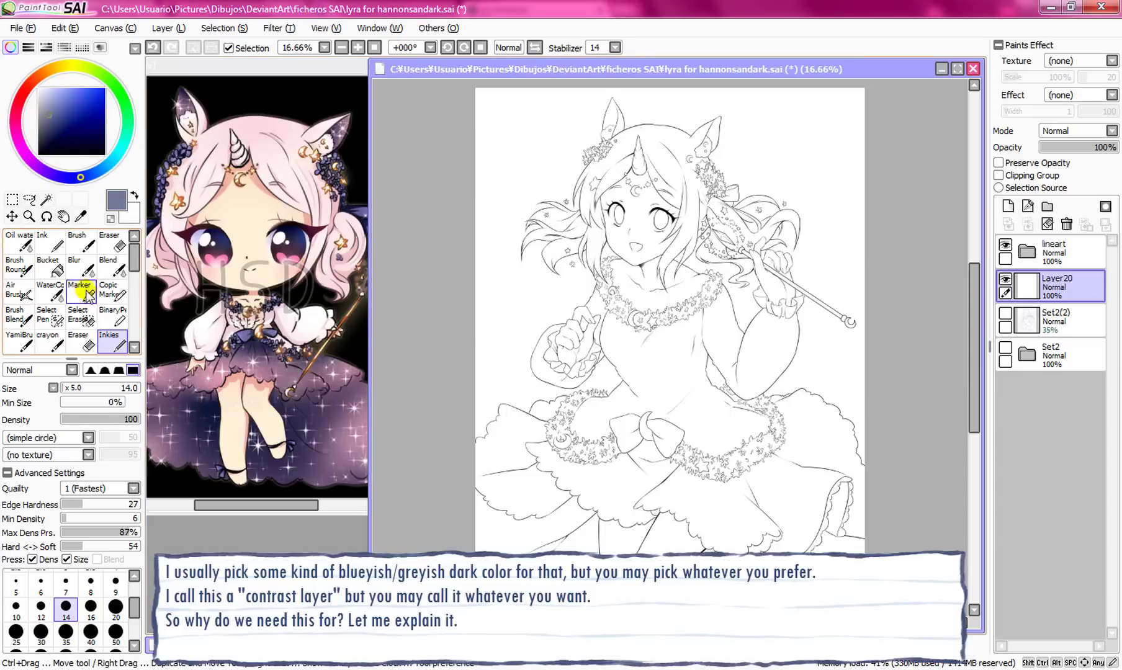
click(49, 266)
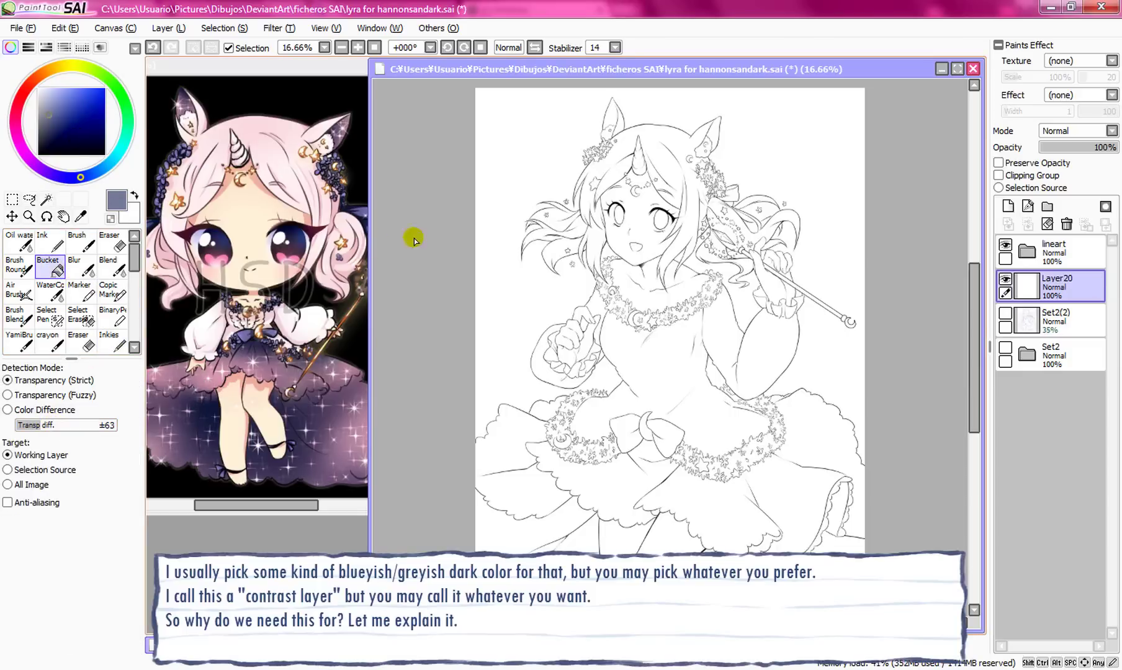
click(546, 293)
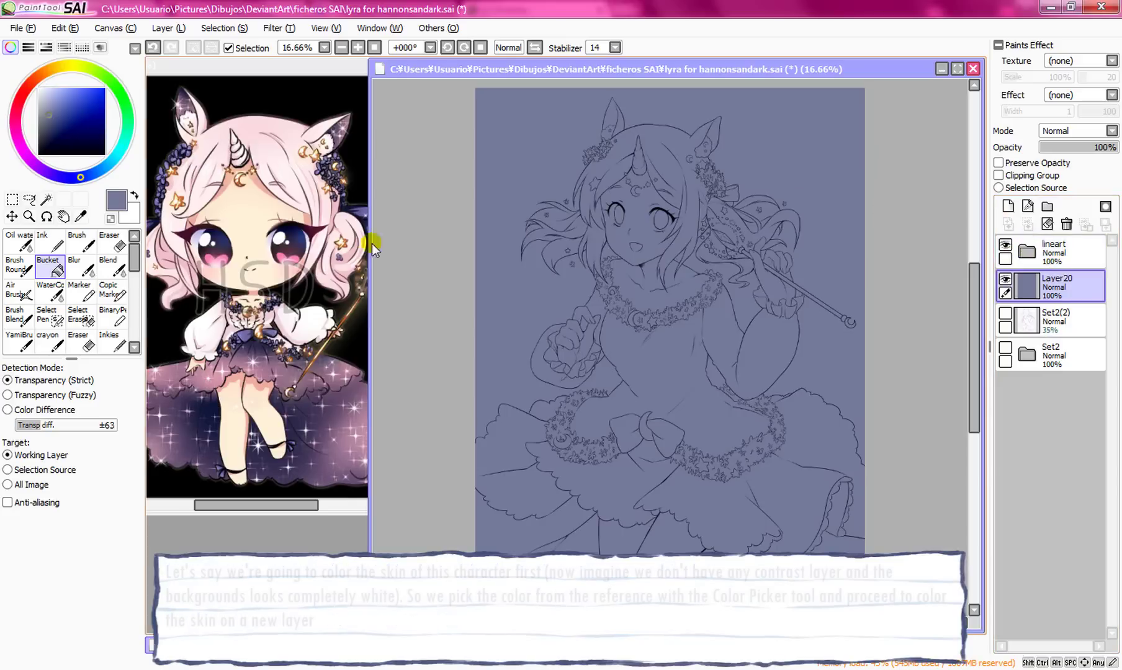
Step: Hide the contrast layer and paint part of the face on a new layer with the Ink tool, using the reference's pale skin colour
click(49, 242)
alt+click(251, 218)
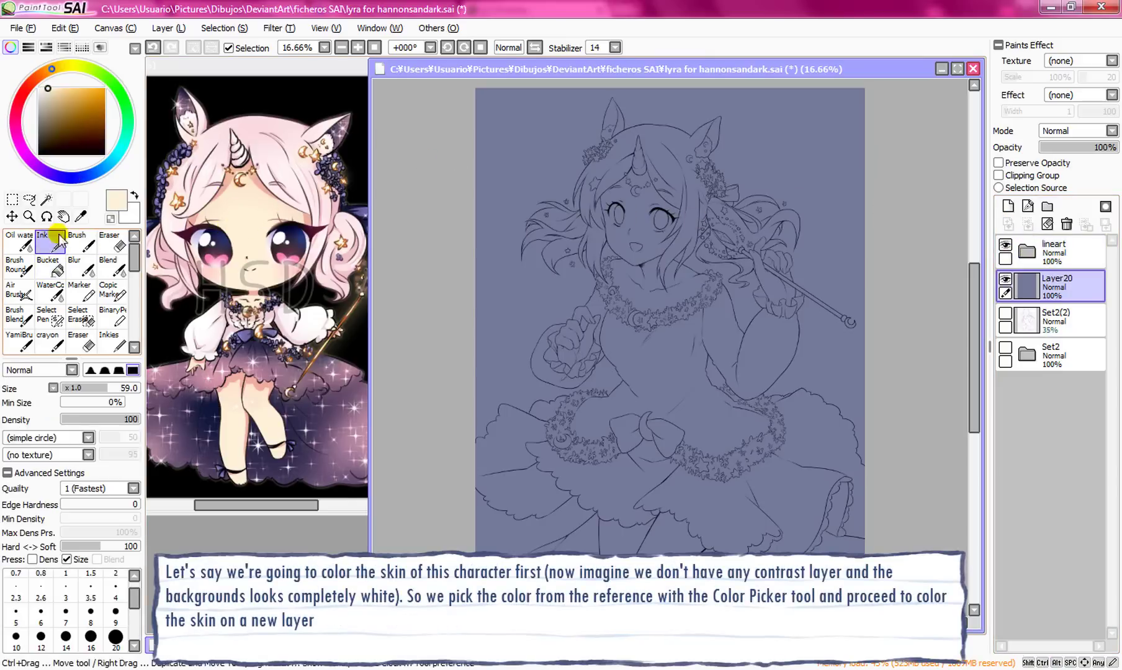
click(29, 216)
click(686, 177)
click(1006, 280)
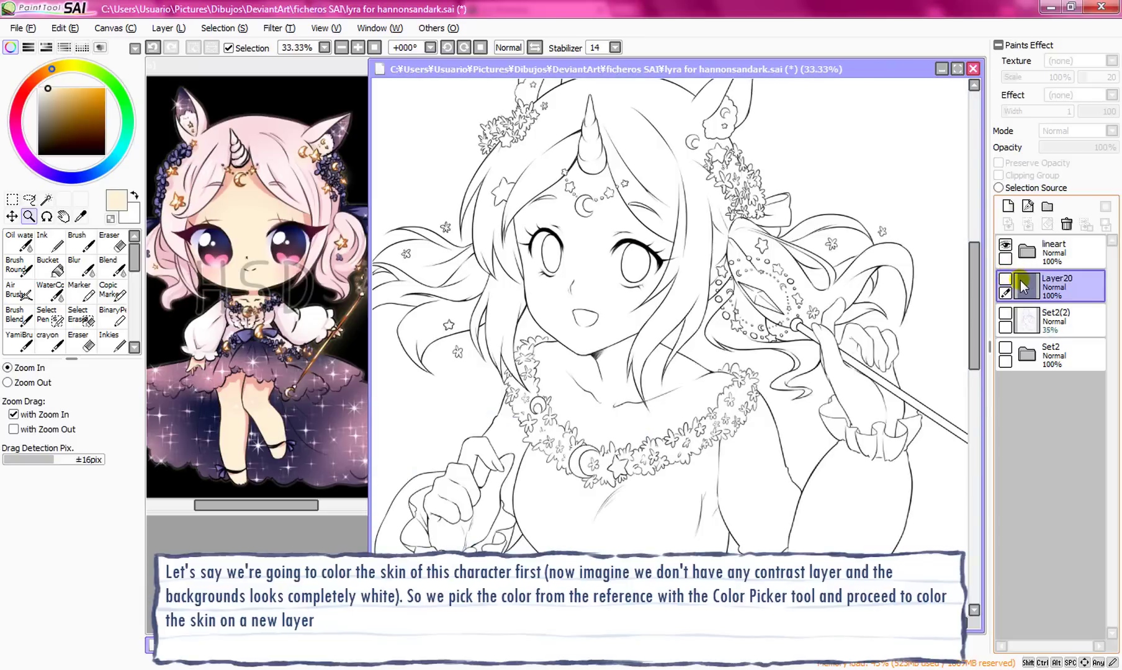
click(1007, 207)
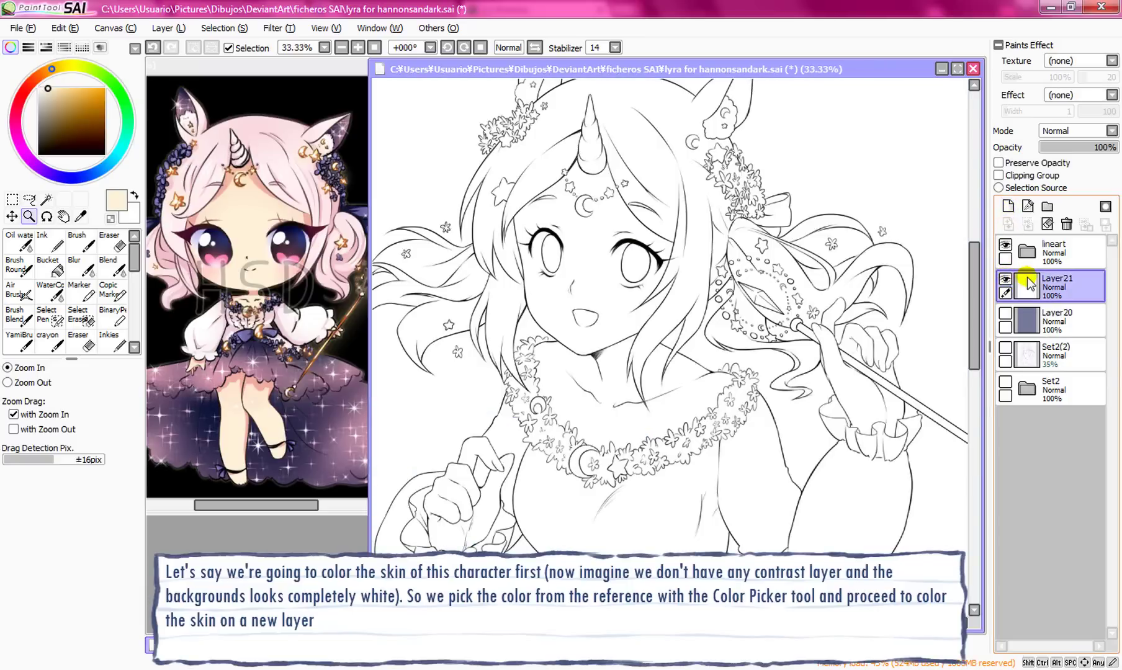
click(49, 241)
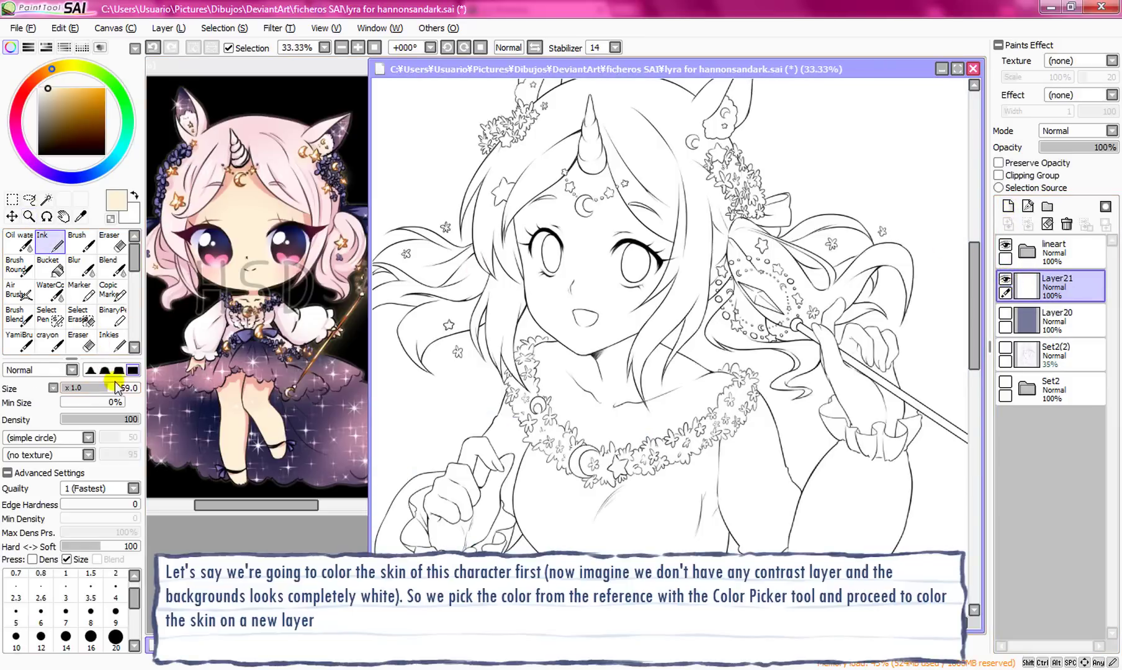
mouse_move(591, 273)
mouse_down()
mouse_move(541, 304)
mouse_move(543, 322)
mouse_move(531, 283)
mouse_move(540, 320)
mouse_move(576, 347)
mouse_move(565, 336)
mouse_move(576, 283)
mouse_move(586, 271)
mouse_move(599, 281)
mouse_move(592, 338)
mouse_move(587, 286)
mouse_move(538, 261)
mouse_move(528, 273)
mouse_move(522, 223)
mouse_move(547, 196)
mouse_move(537, 243)
mouse_up()
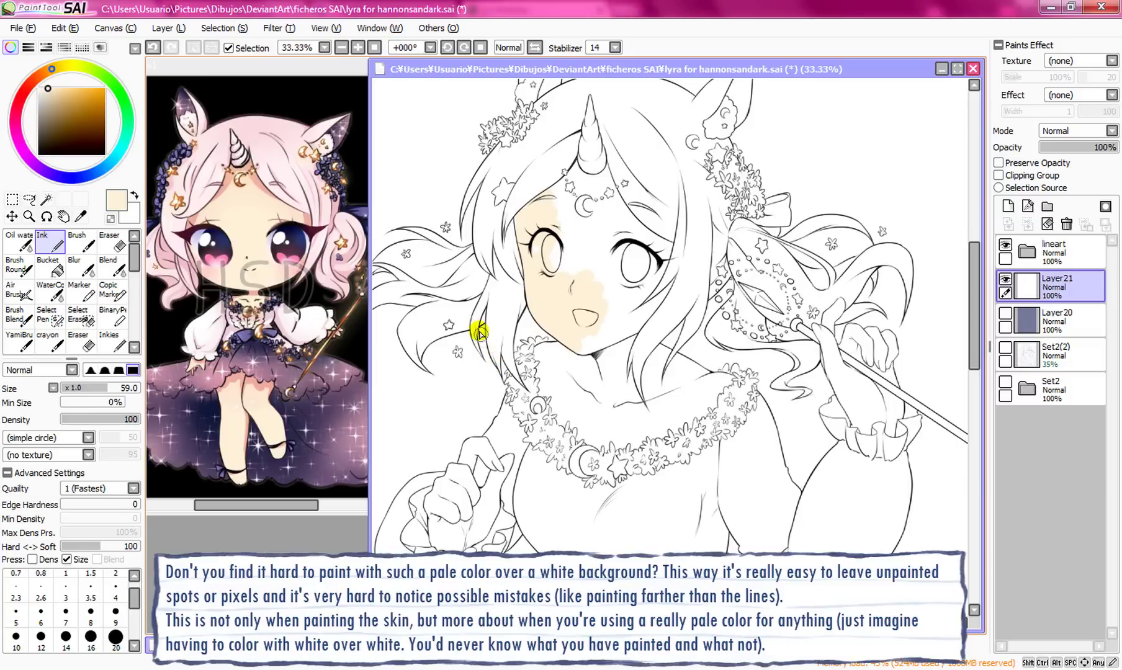
Step: Show the contrast layer and inspect the painted part of the face up close for missed spots and paint beyond the lines
click(1006, 315)
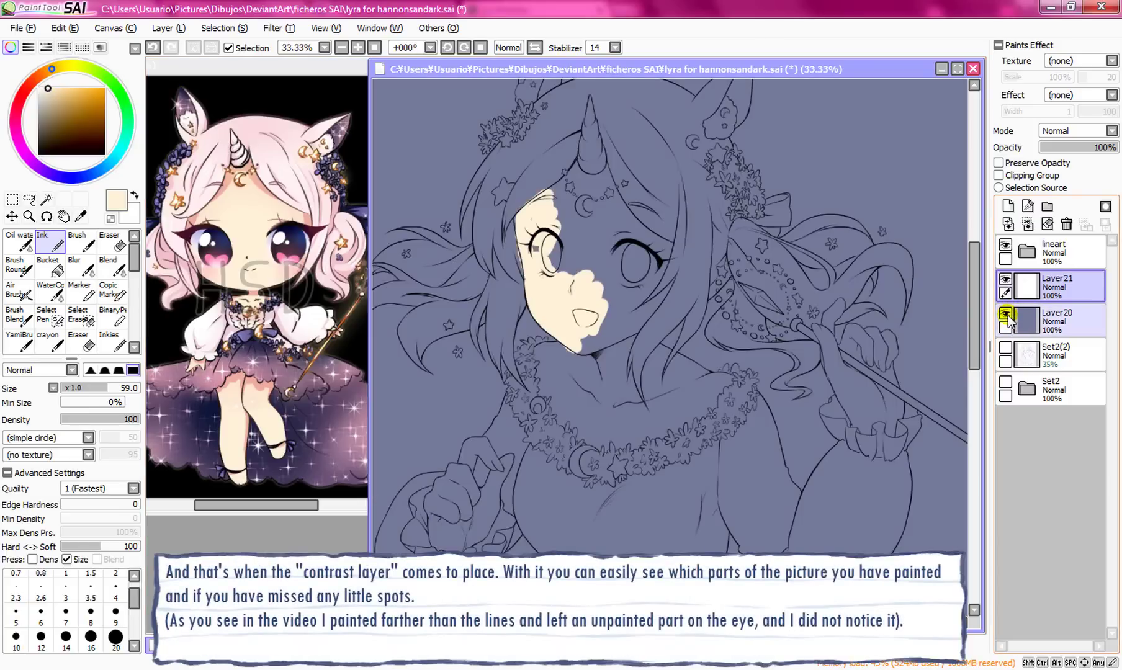
click(1071, 321)
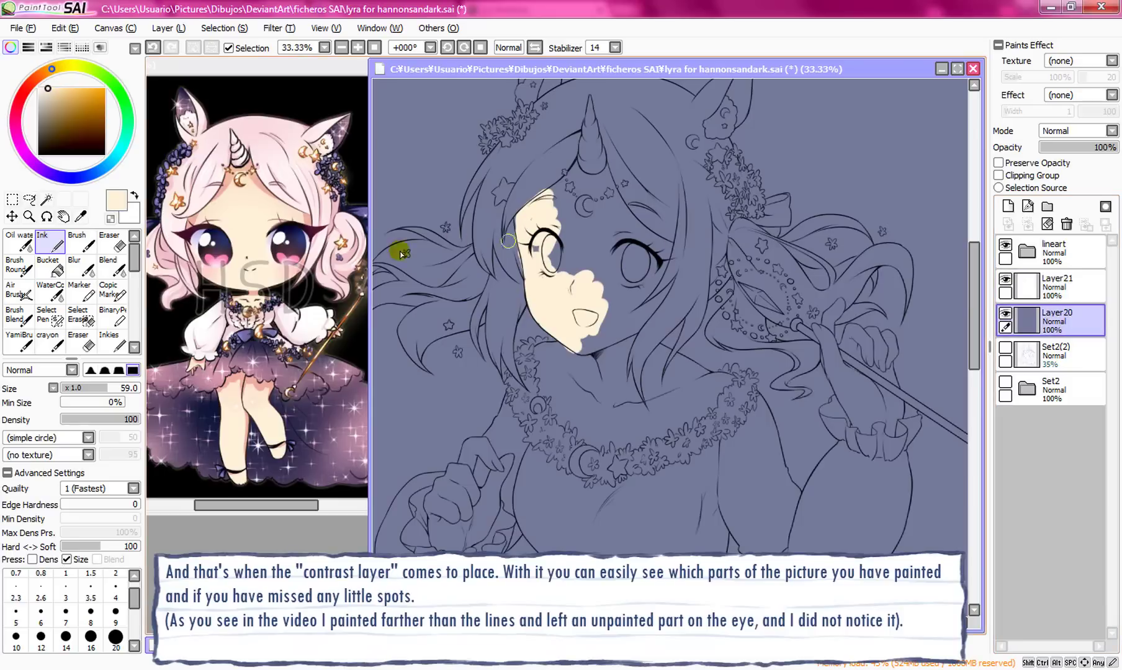
click(28, 215)
click(530, 252)
click(483, 235)
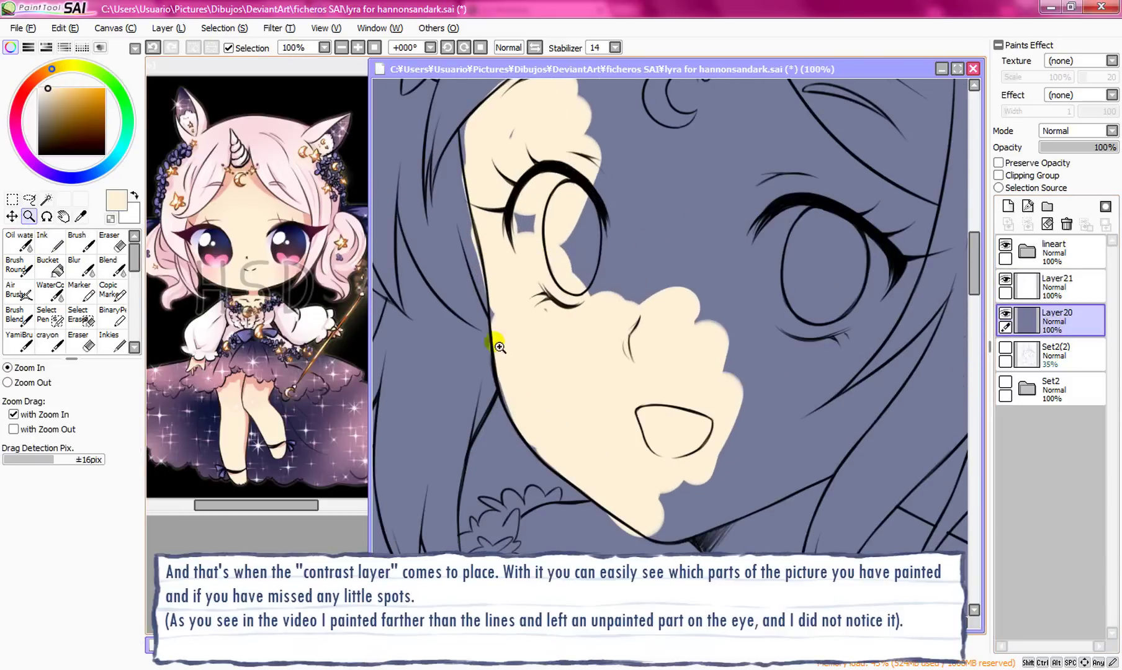
click(341, 47)
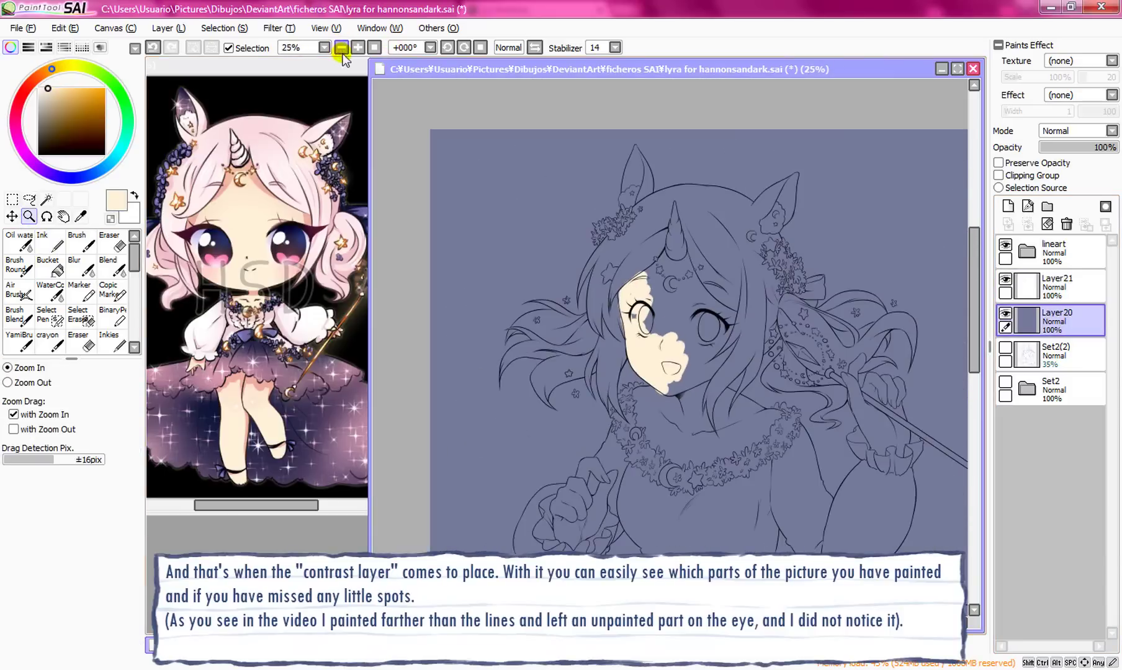
Step: Compare the pale skin paint with the contrast layer hidden and shown
click(1005, 314)
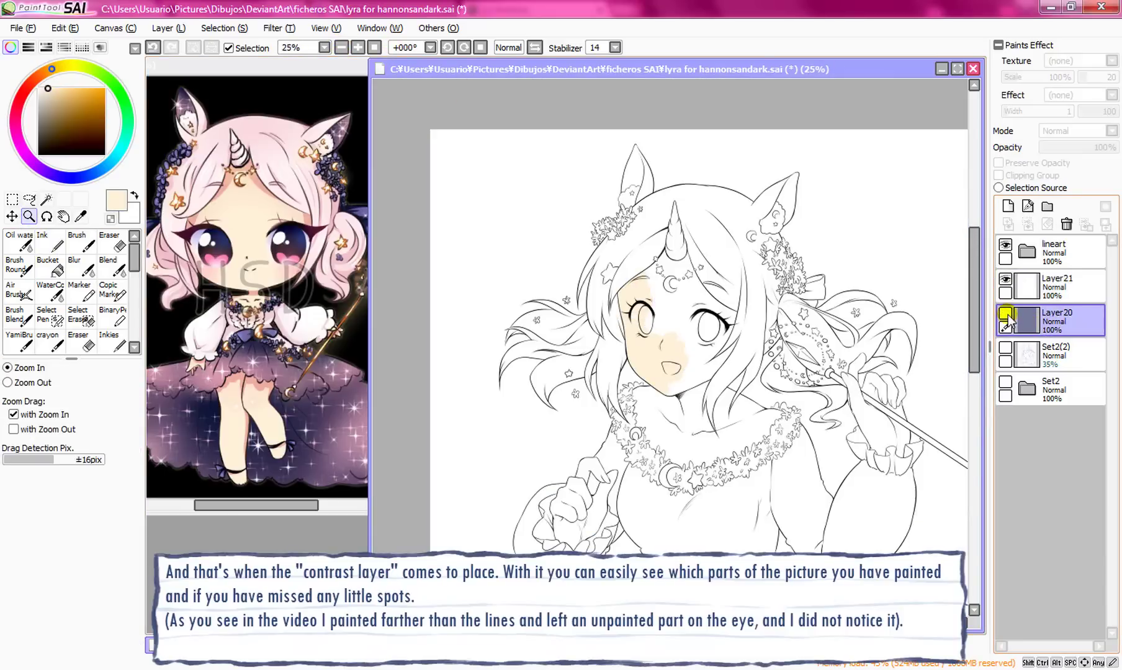
click(806, 367)
click(1006, 313)
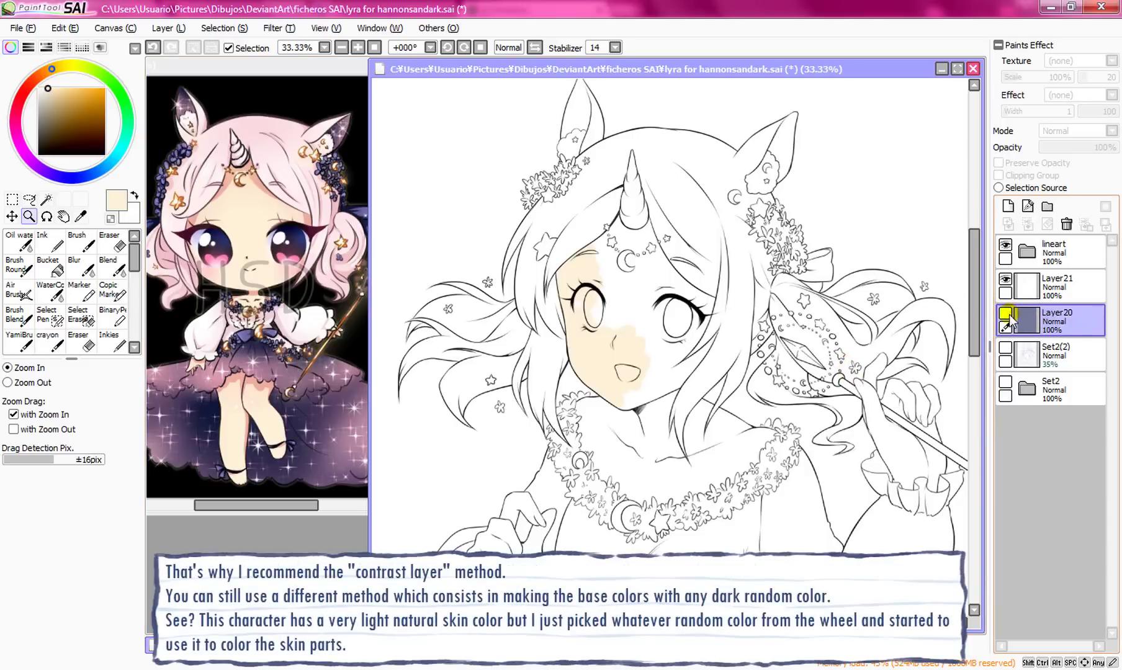
click(1009, 317)
Step: Hide the contrast layer and delete the layer holding the pale skin paint
click(1049, 283)
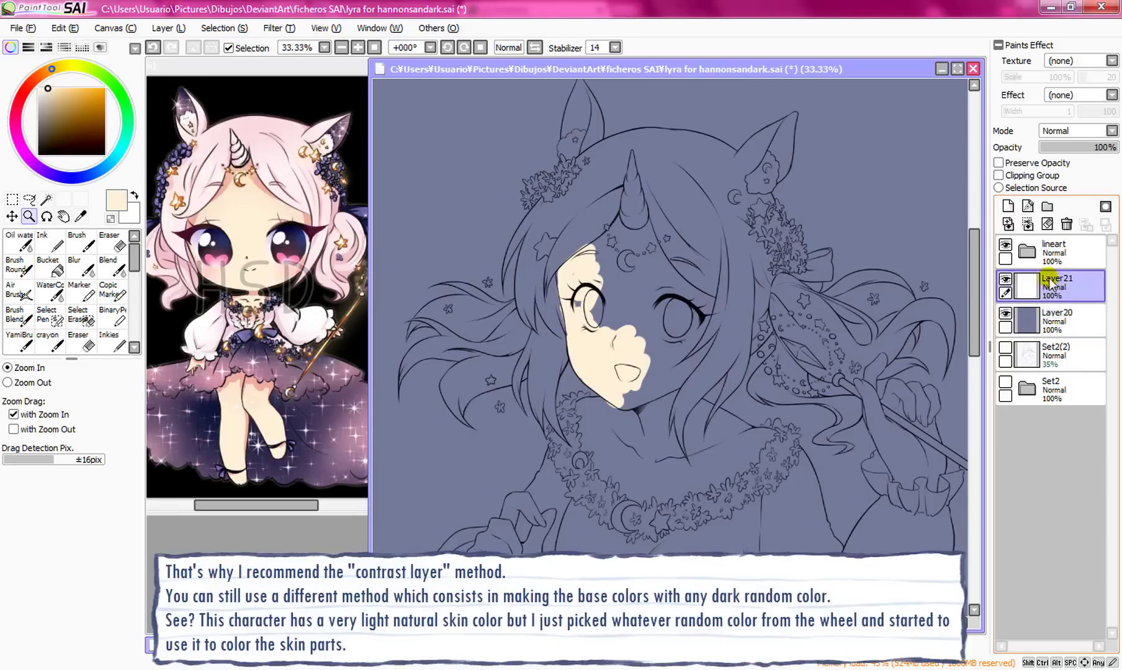
click(1005, 314)
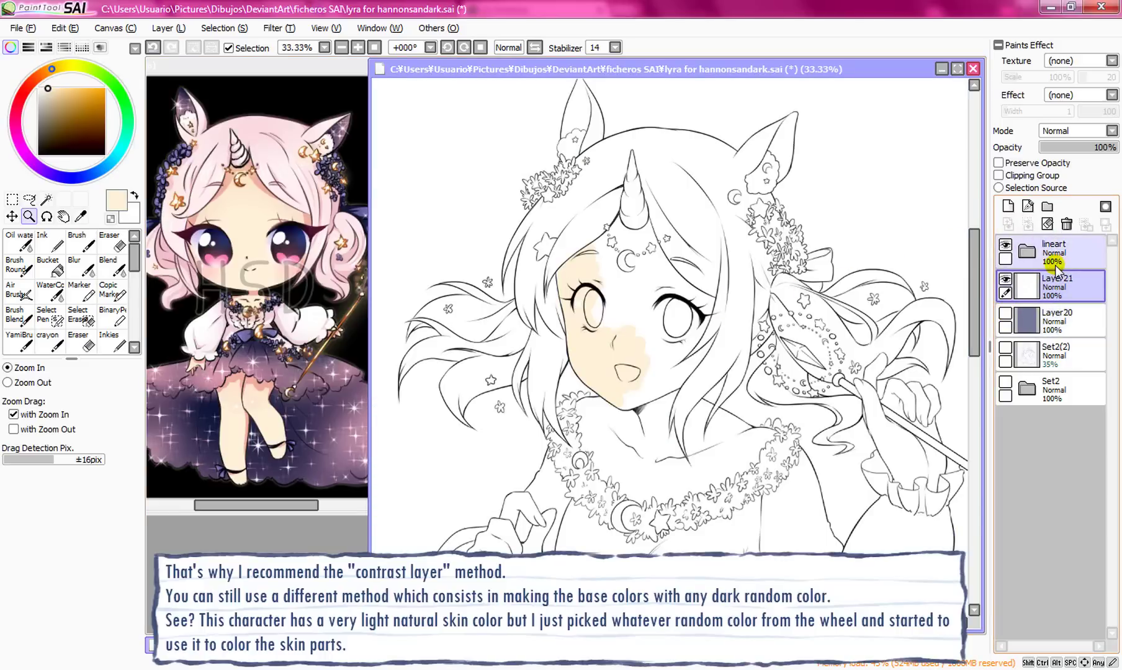
click(1066, 224)
Step: Choose a dark brown and paint it along the cheek edge on a new layer with the Ink tool
click(58, 125)
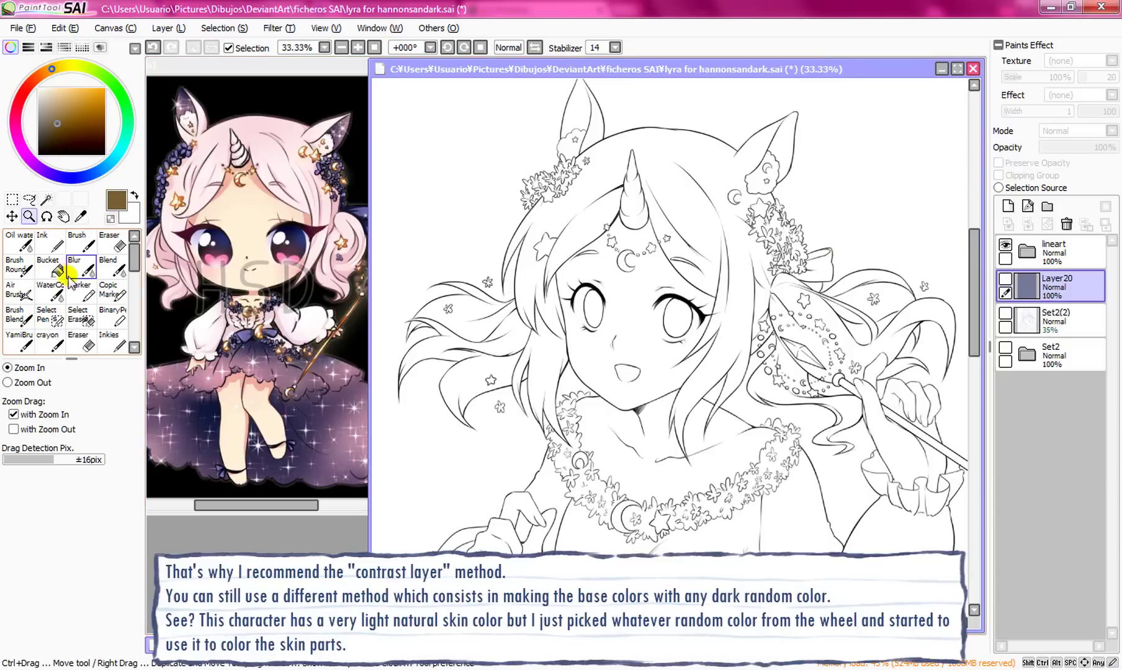
click(49, 242)
click(576, 353)
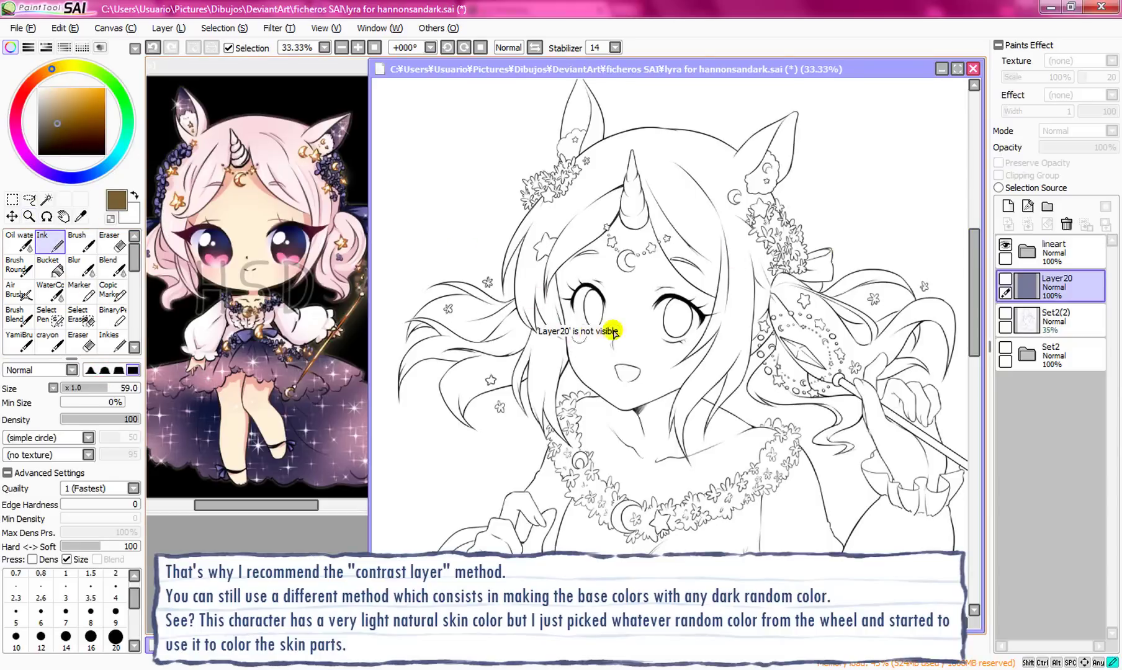
click(1008, 206)
mouse_move(569, 338)
mouse_down()
mouse_move(596, 386)
mouse_move(576, 363)
mouse_up()
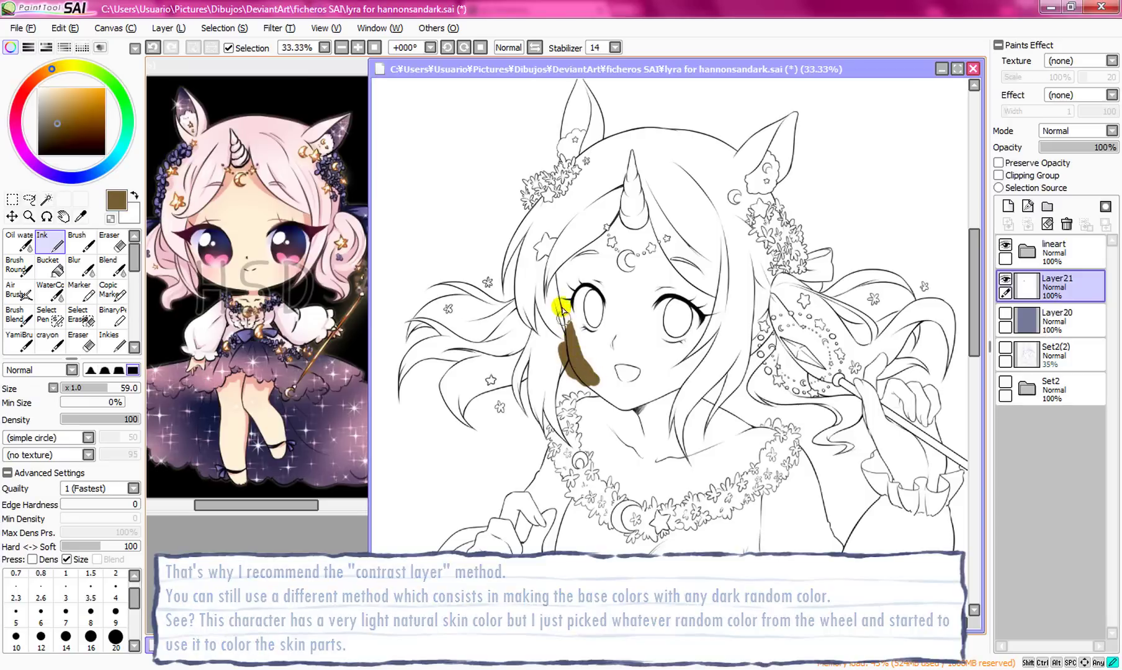
drag(556, 305, 564, 298)
Step: Extend the brown paint upward around the eye and across the cheek
click(357, 48)
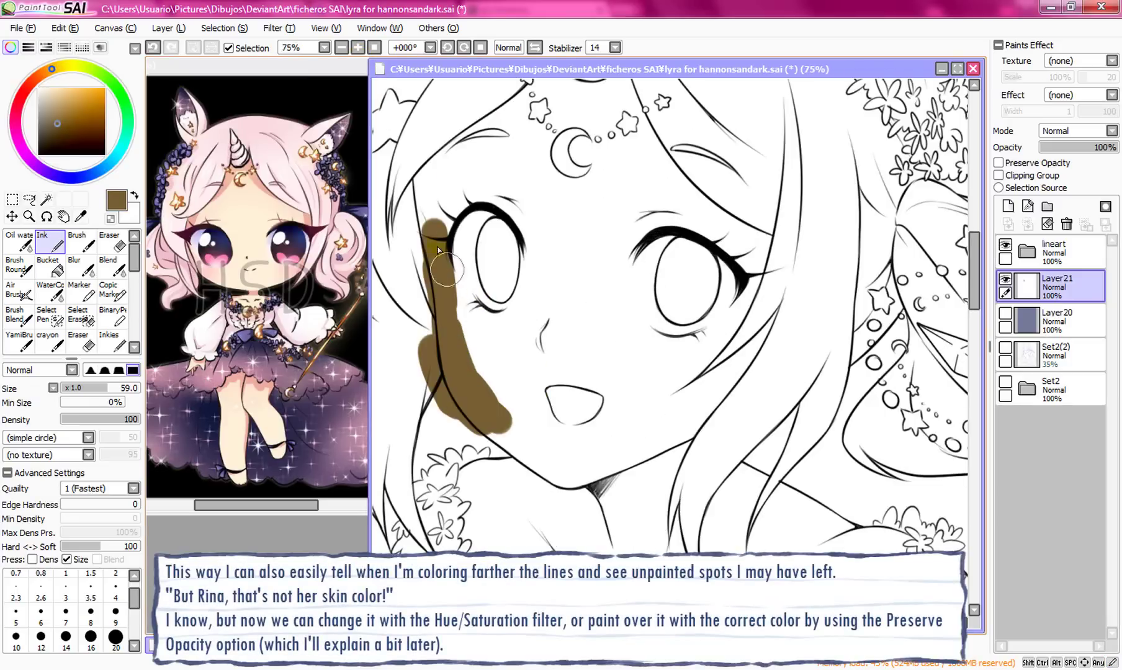
mouse_move(444, 267)
mouse_down()
mouse_move(434, 205)
mouse_move(433, 227)
mouse_up()
mouse_move(427, 178)
mouse_down()
mouse_move(470, 160)
mouse_move(475, 182)
mouse_move(461, 271)
mouse_move(476, 401)
mouse_move(509, 335)
mouse_up()
click(342, 47)
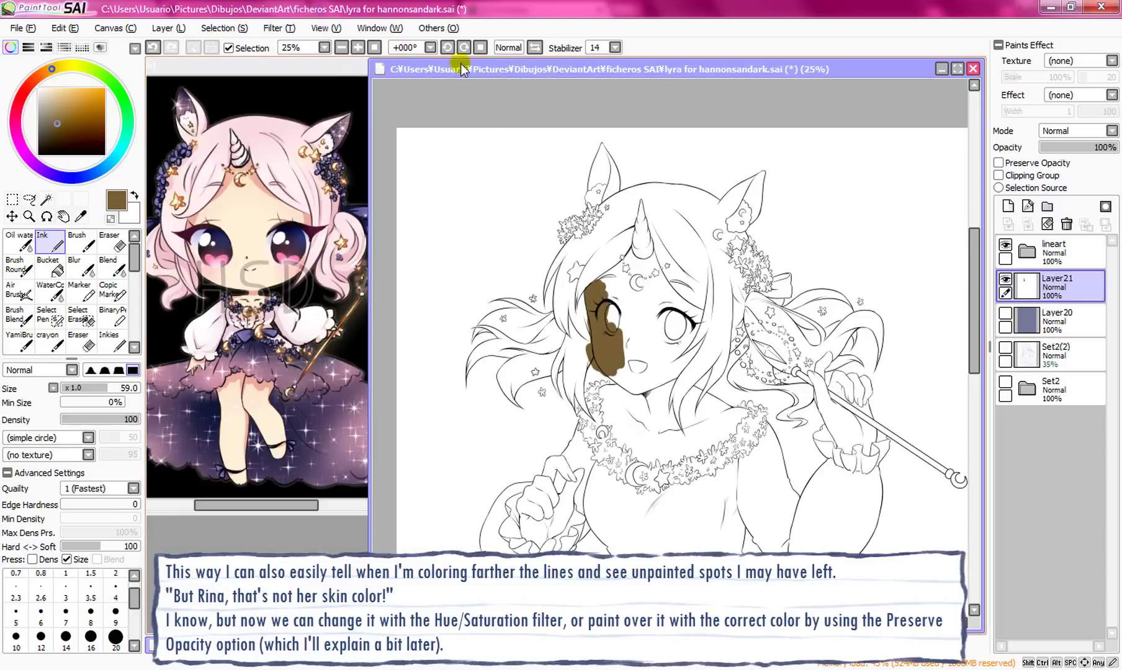
Step: Try recolouring the brown paint with the Hue and Saturation filter, adjusting hue, saturation and luminescence
click(358, 47)
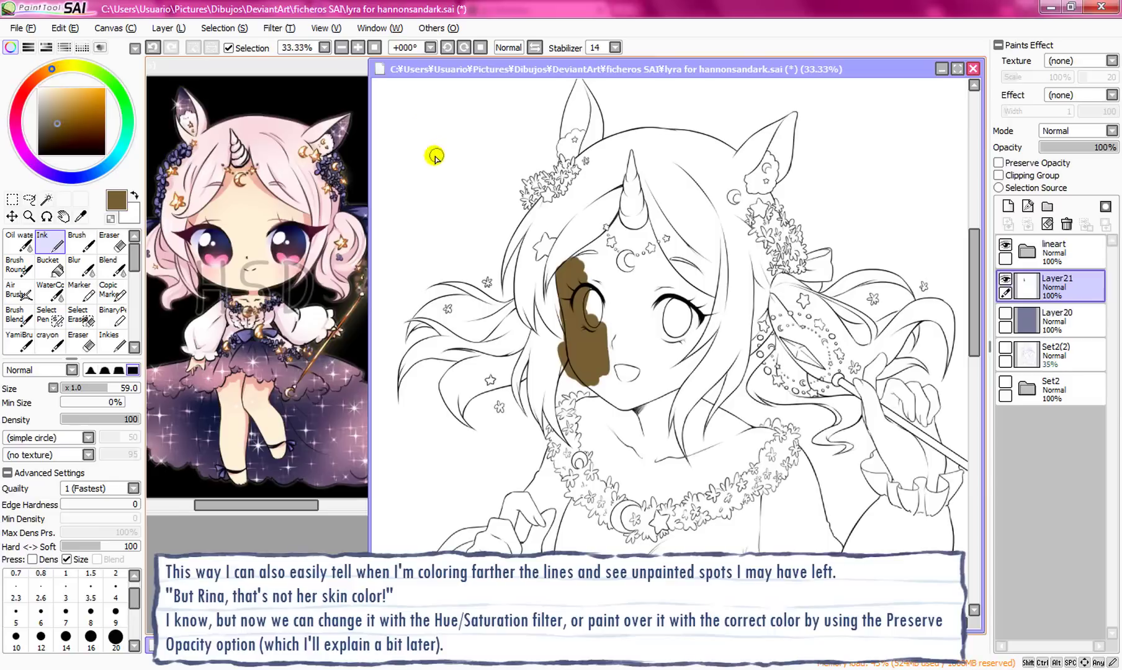
click(271, 28)
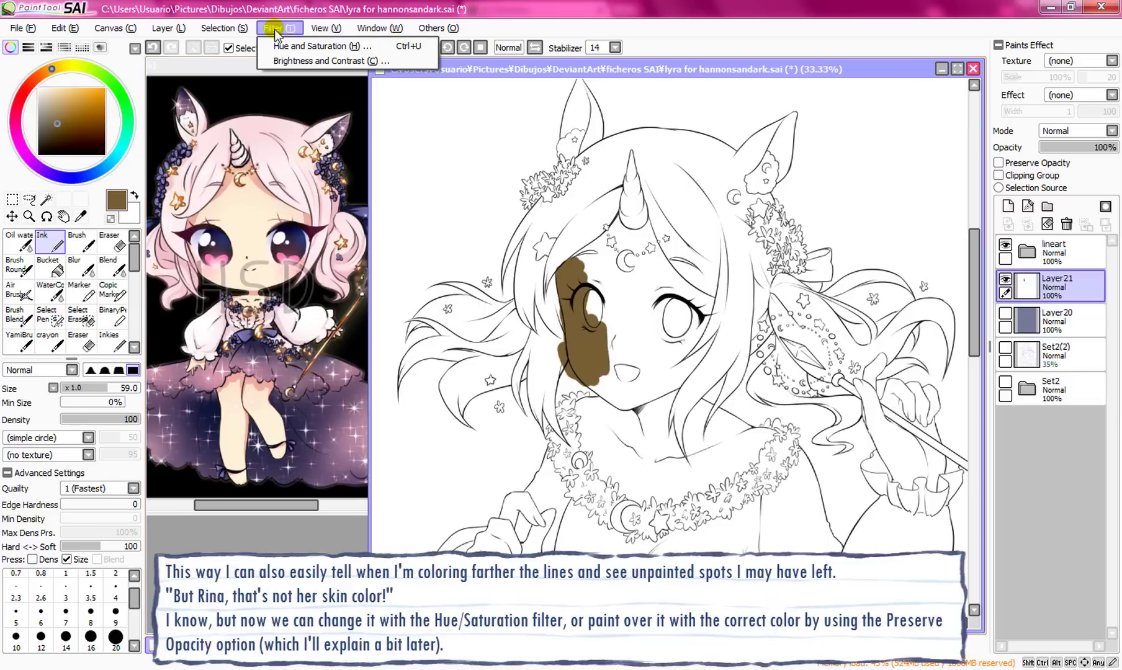
click(295, 43)
drag(904, 330, 822, 320)
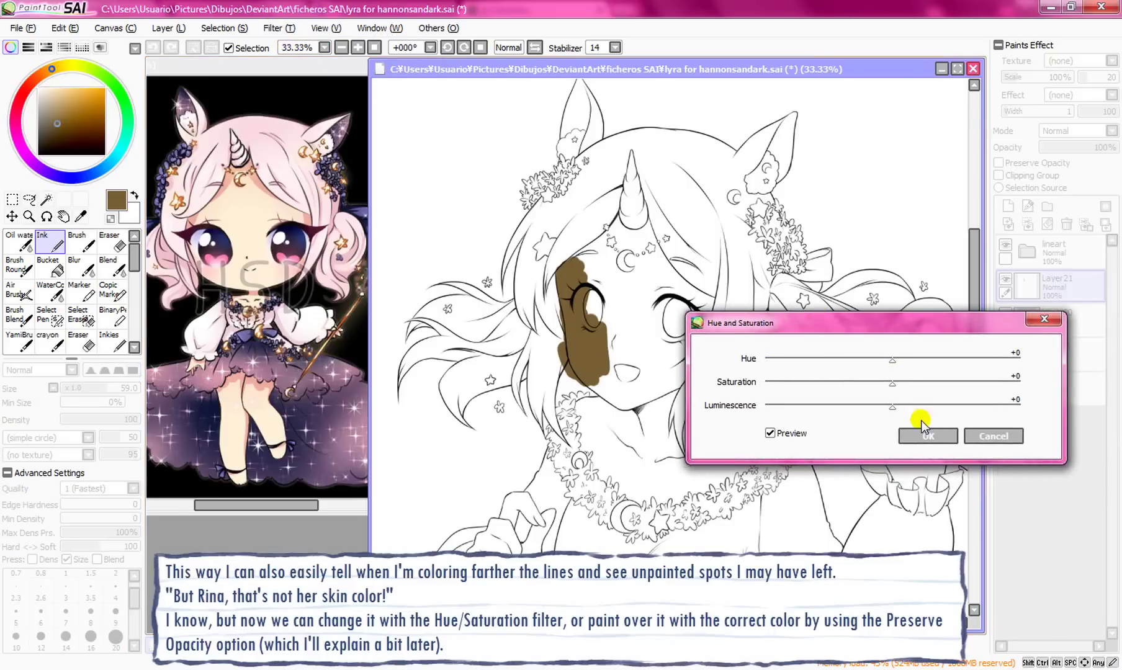
drag(892, 408, 957, 408)
drag(904, 363, 951, 383)
drag(957, 407, 994, 408)
drag(867, 360, 886, 370)
click(993, 435)
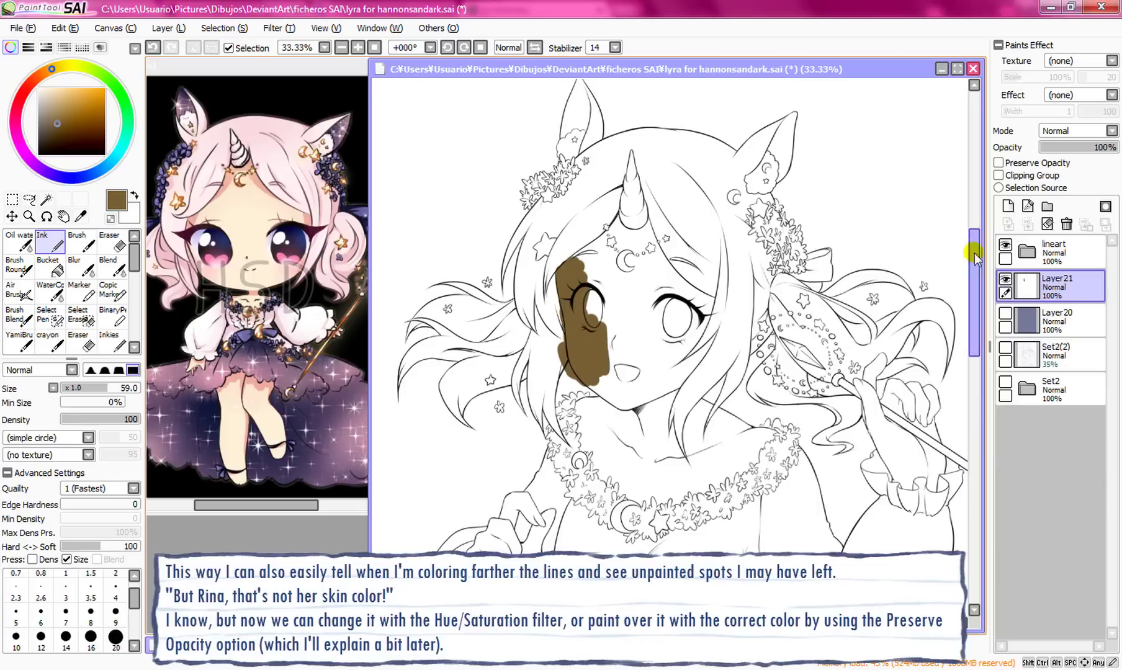
Step: Delete the brown paint layer, show the contrast layer and fit the whole drawing in view
click(1065, 224)
click(1005, 278)
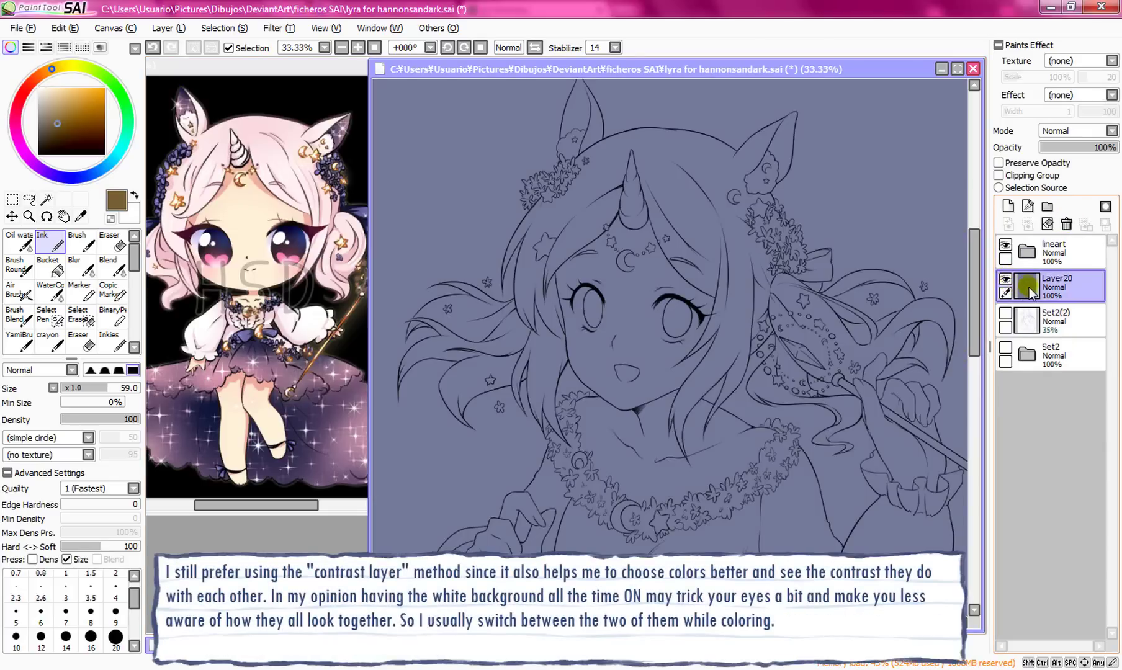
click(374, 48)
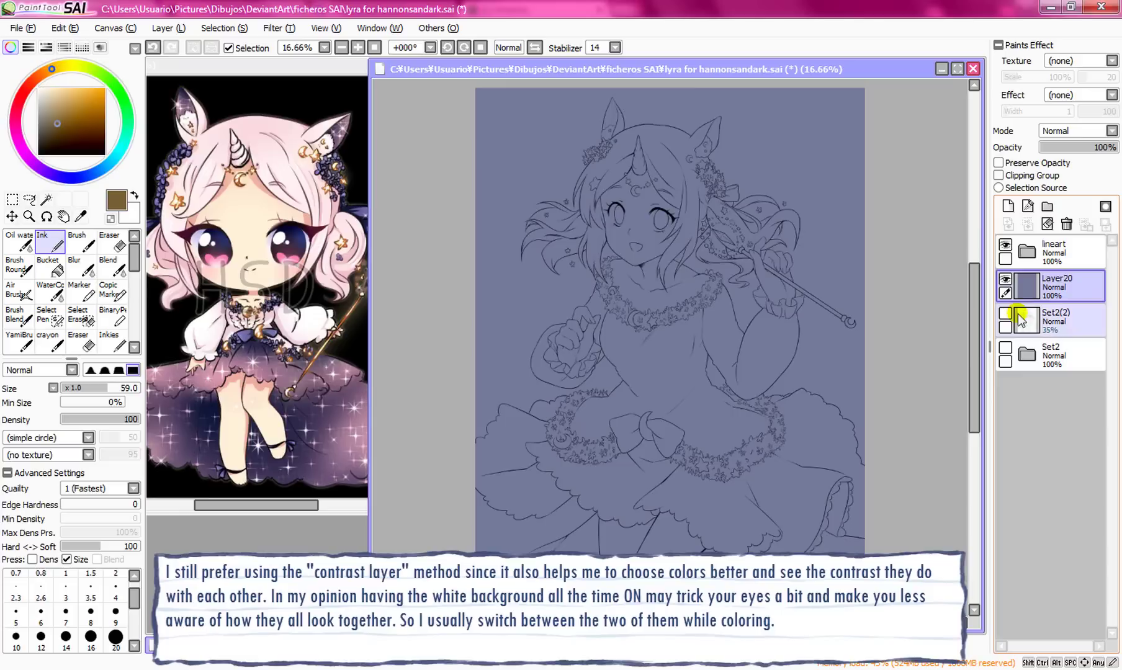
Step: Switch the contrast layer off and on to compare backgrounds, leaving it hidden
click(1005, 278)
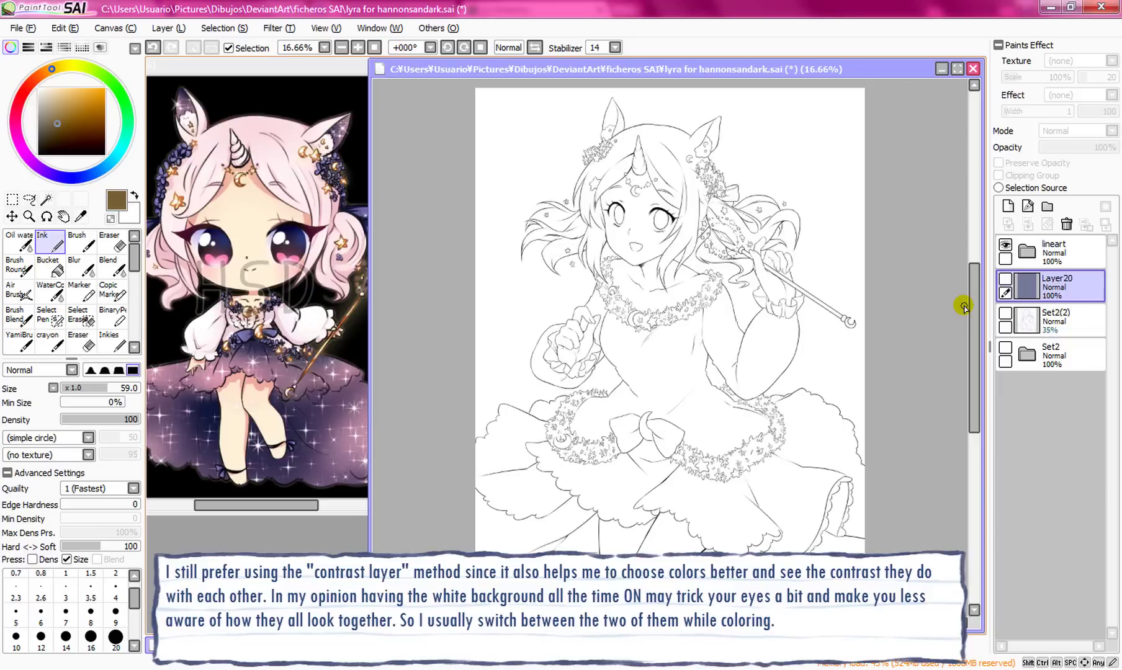
click(1005, 280)
click(1005, 280)
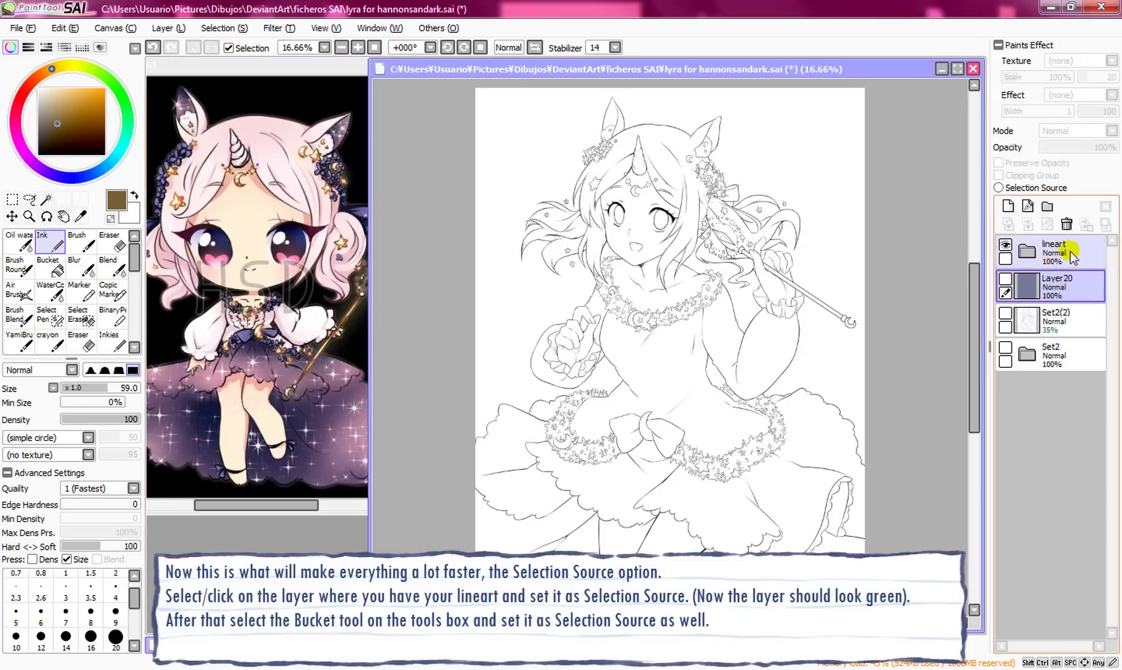
Step: Set the lineart folder as the Selection Source
click(1062, 247)
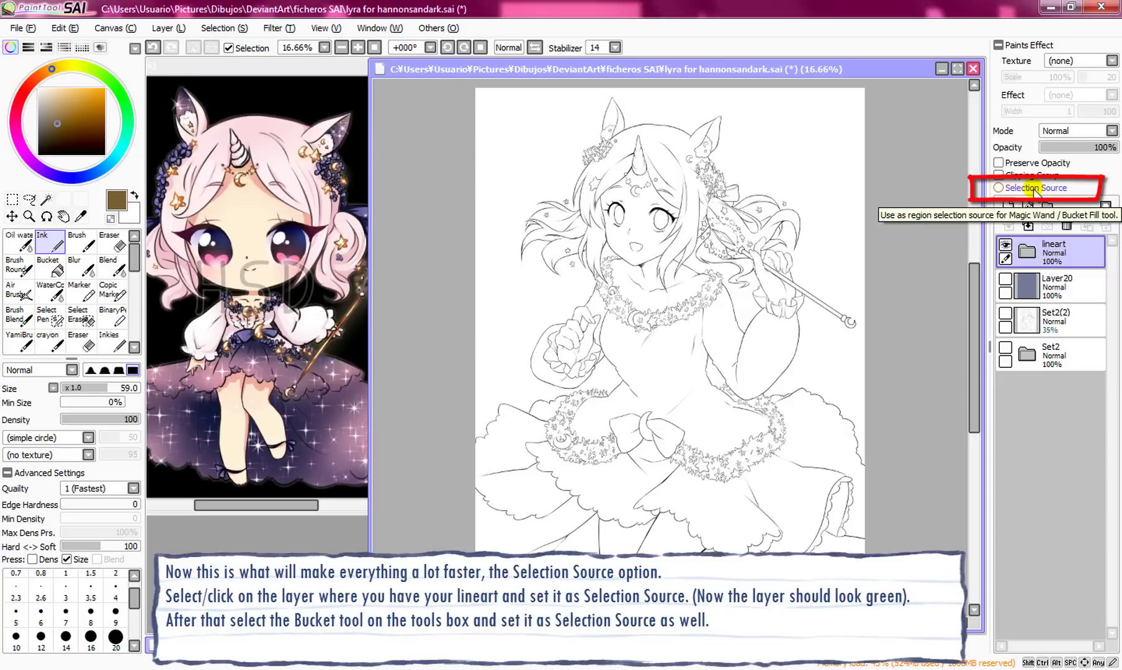
click(998, 187)
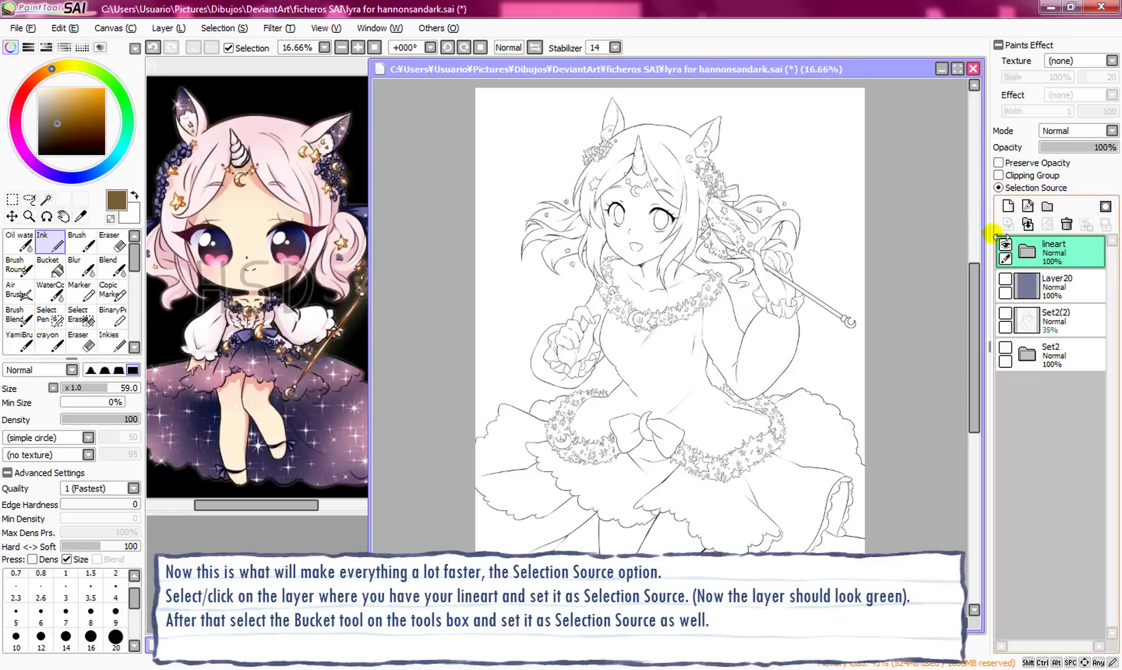
click(1080, 264)
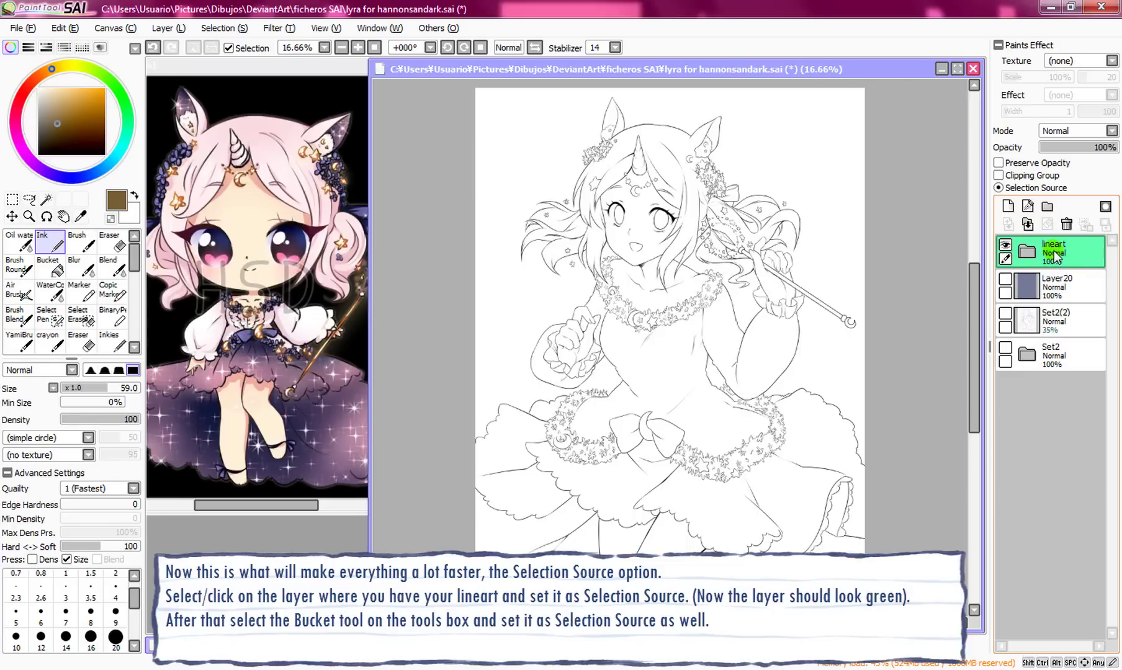
Step: Set the Bucket tool's target to Selection Source and its transparency difference to ±81
click(51, 268)
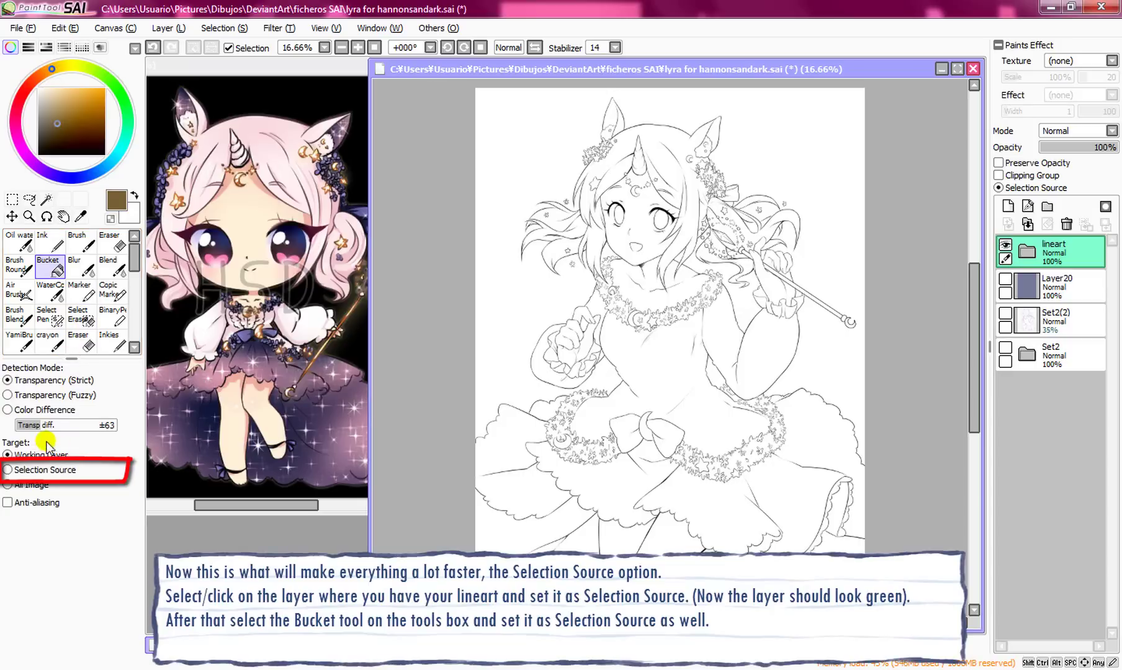
click(30, 474)
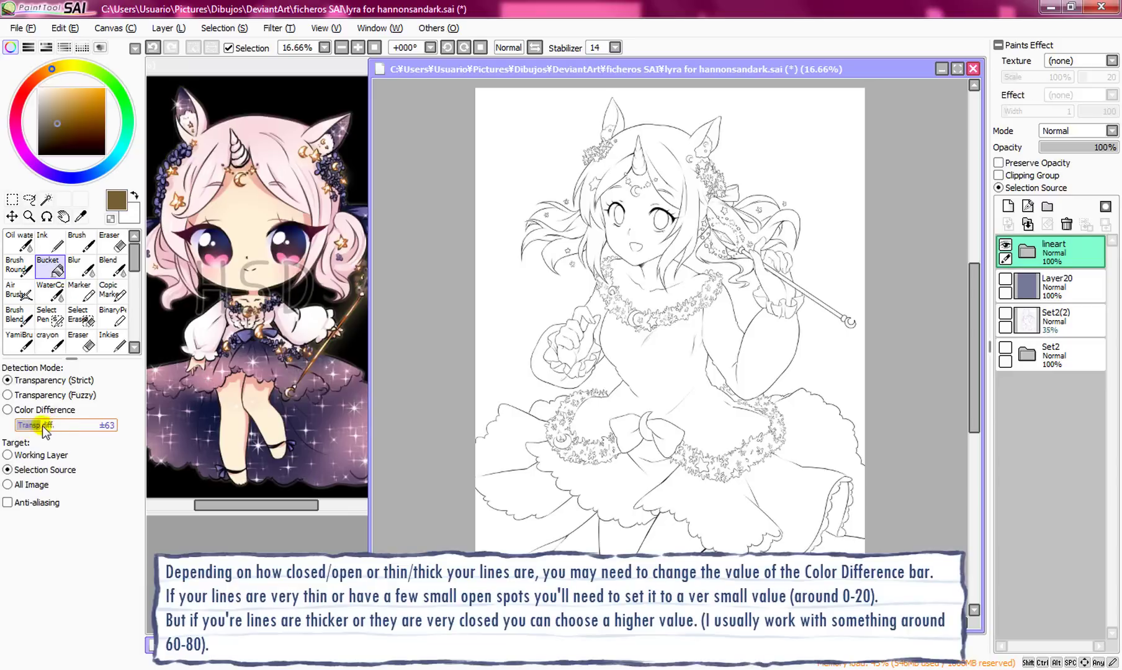
drag(43, 427, 19, 427)
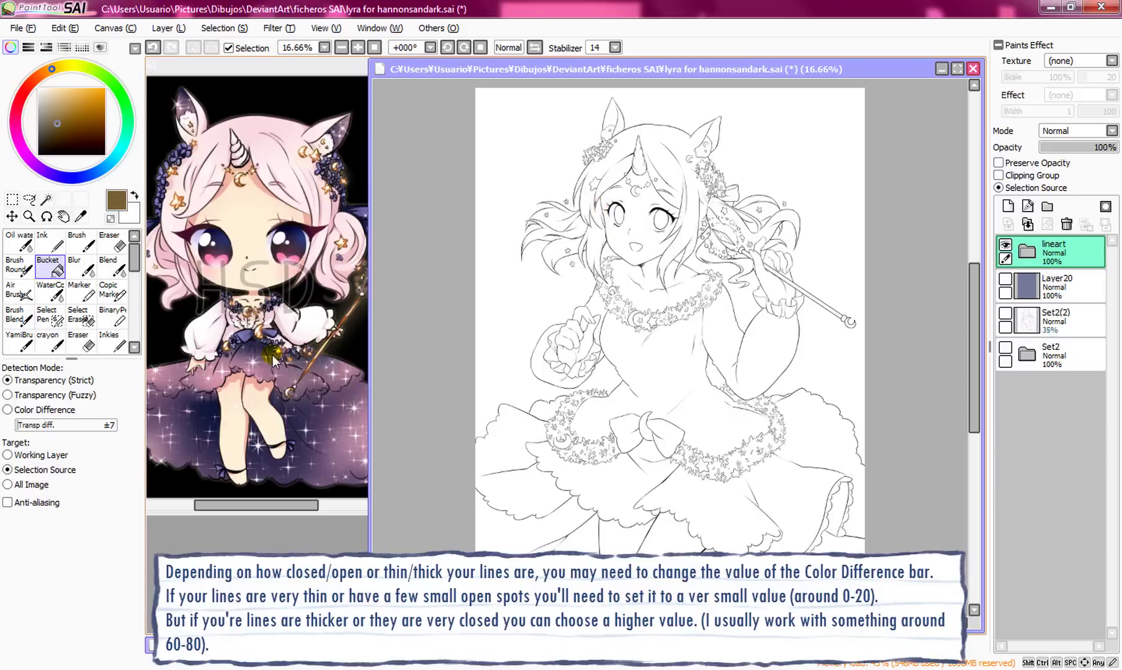
click(50, 426)
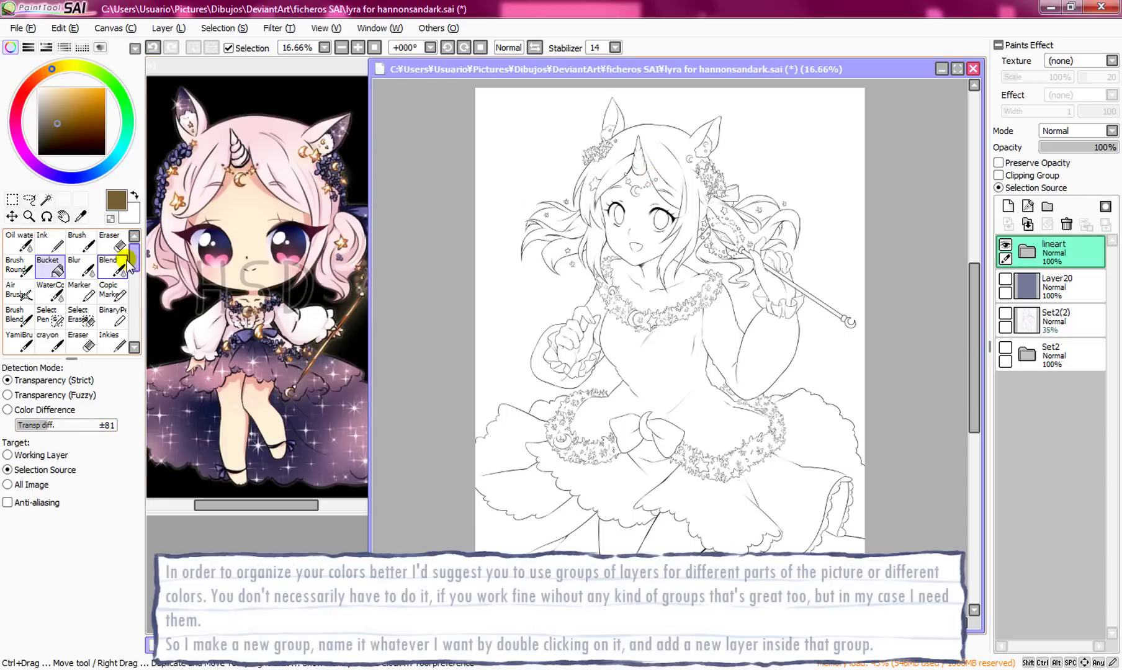
Step: Create a layer group directly above the contrast layer and add a new layer inside it
click(1078, 287)
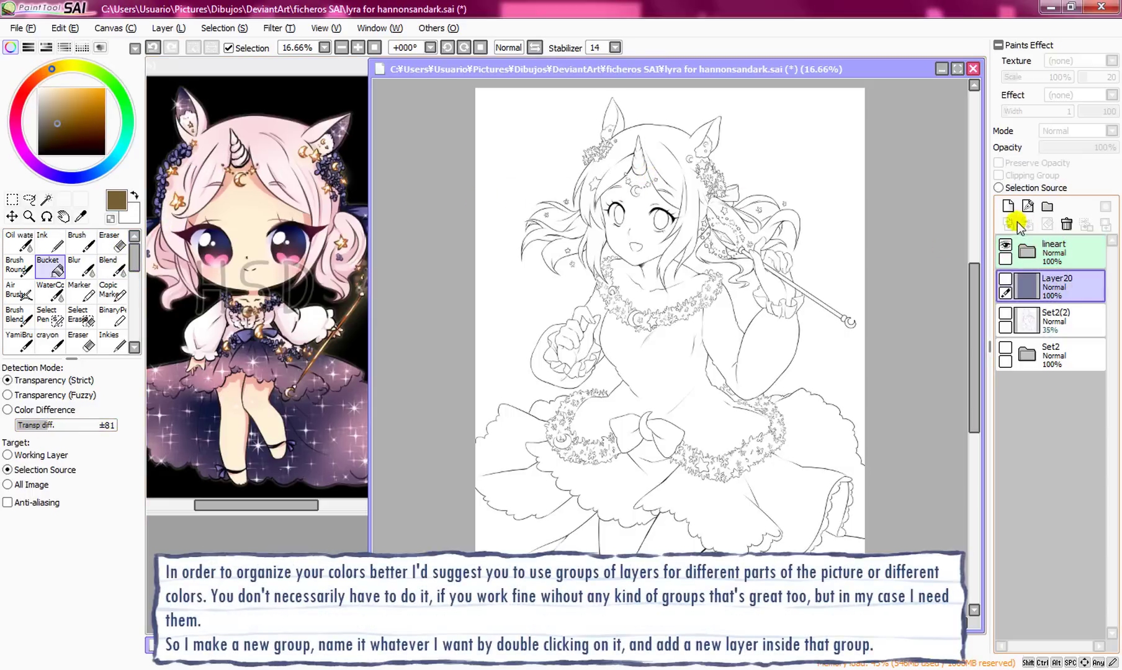
click(1047, 208)
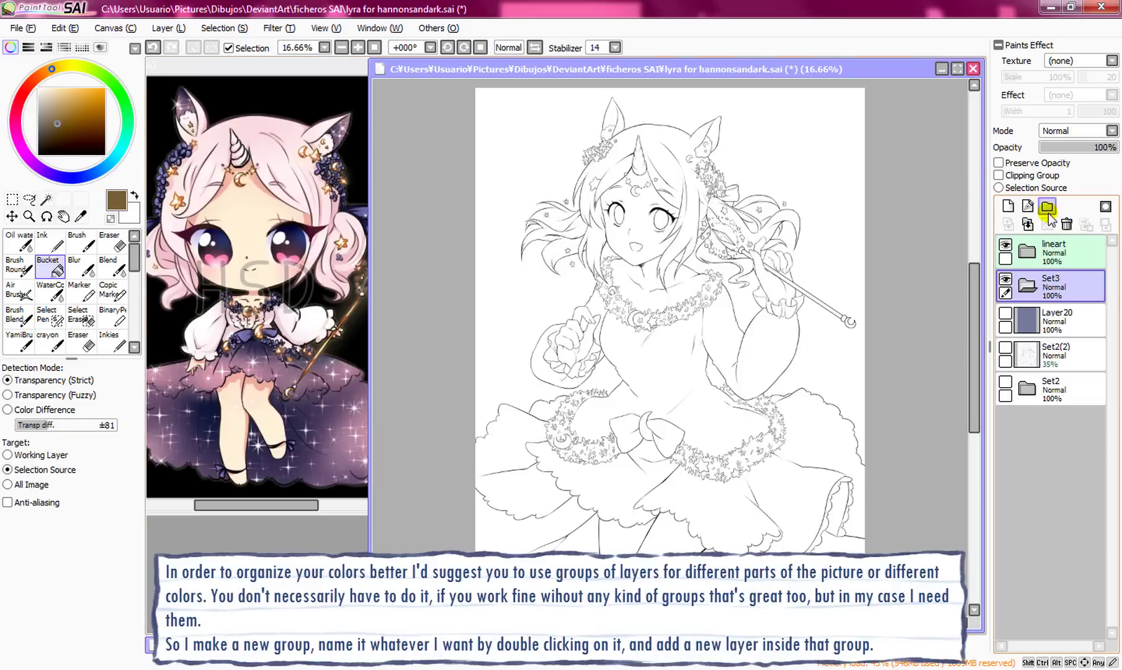
click(1007, 207)
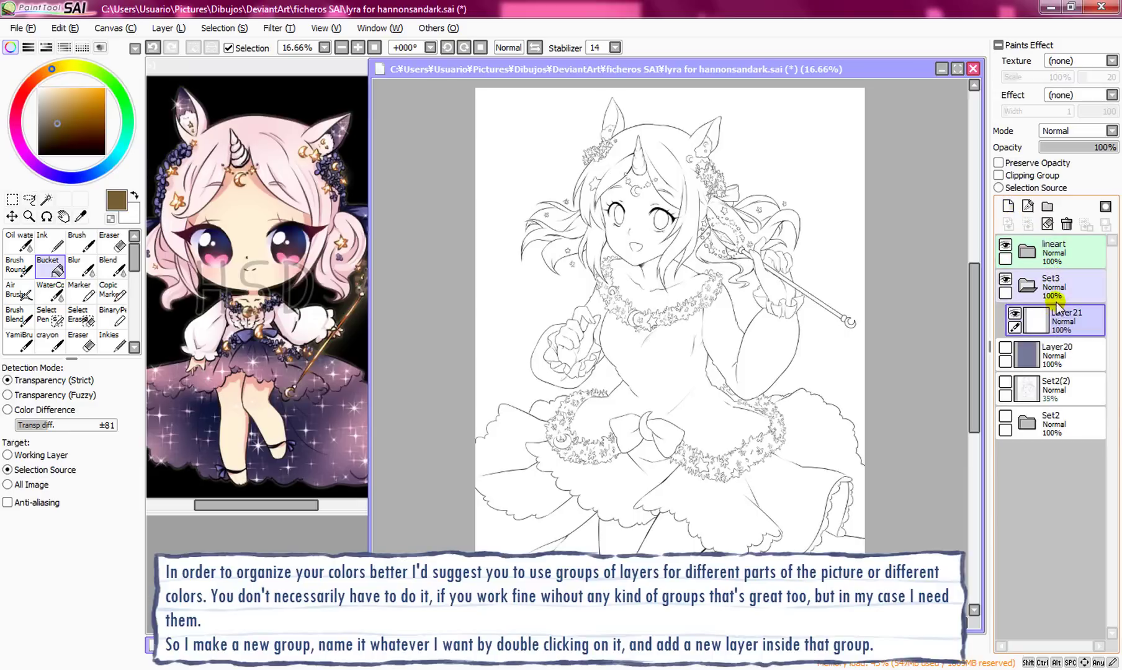
Step: Rename the new layer group as ojos
double_click(1055, 287)
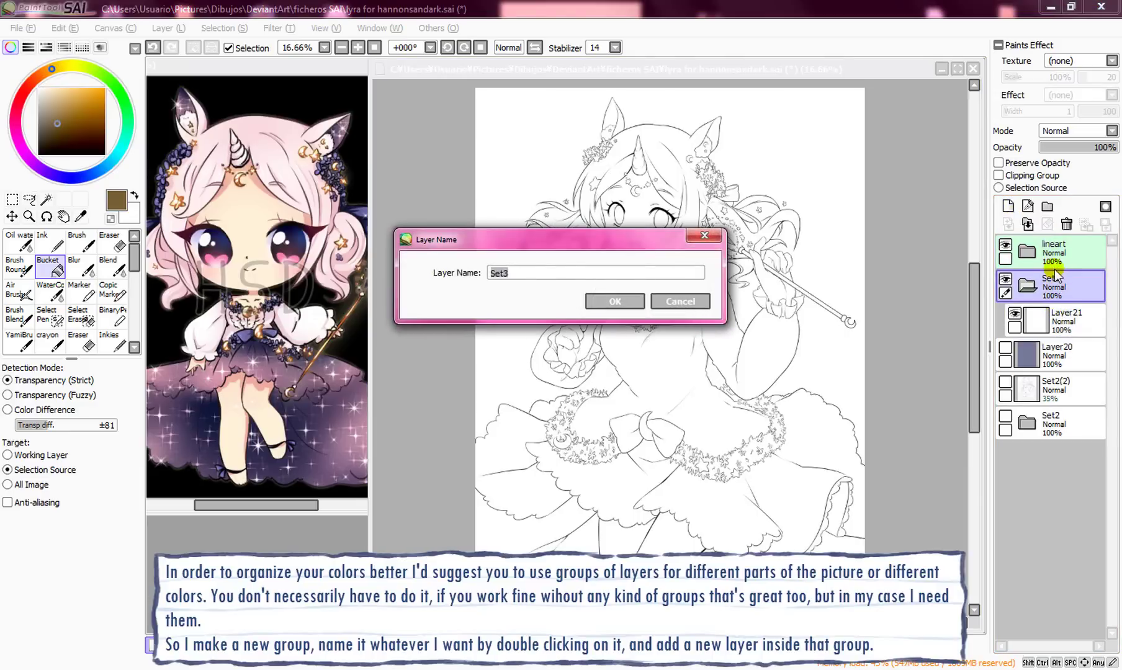
text(ojos)
key(Return)
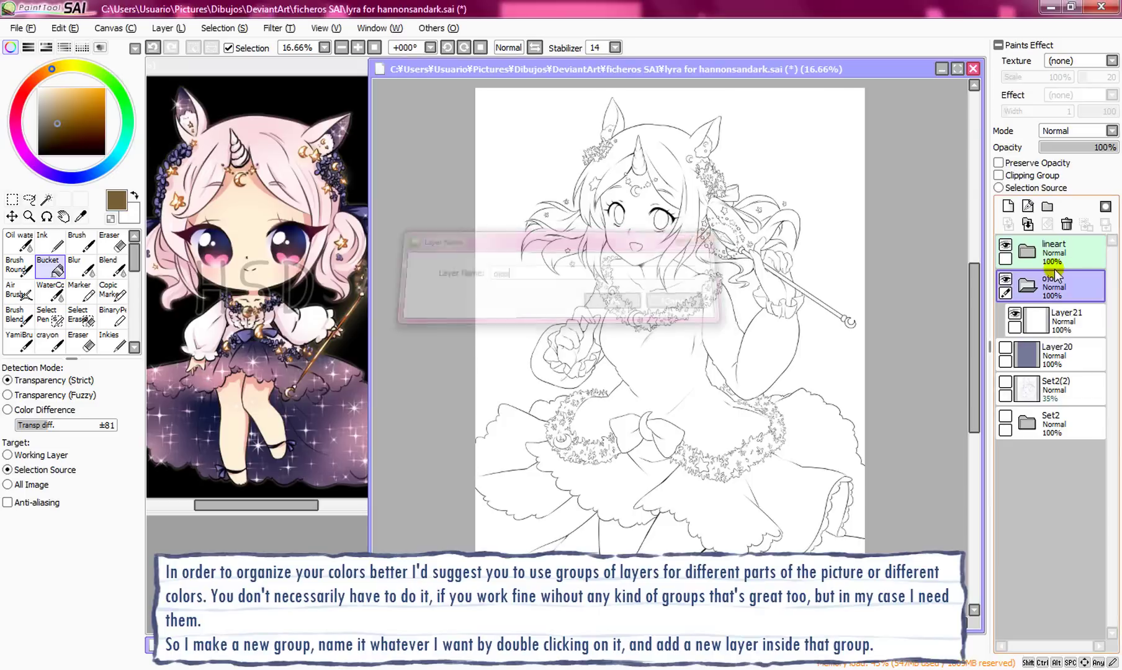
click(1073, 328)
Step: Rename the layer group above the contrast layer as piel
double_click(1064, 287)
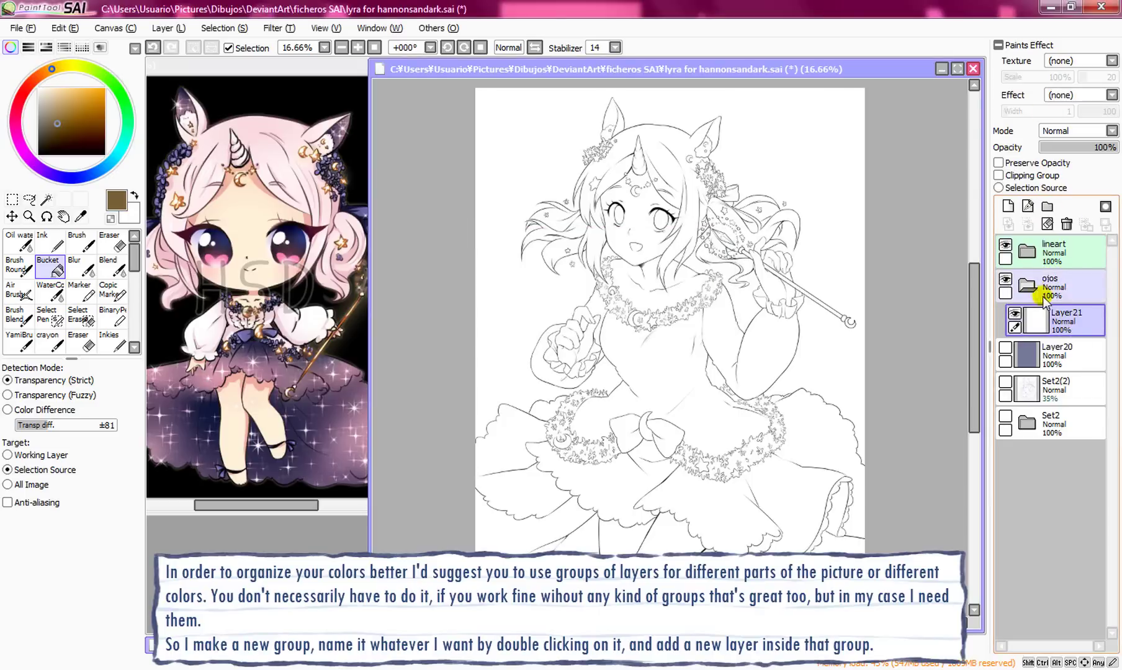
text(pie)
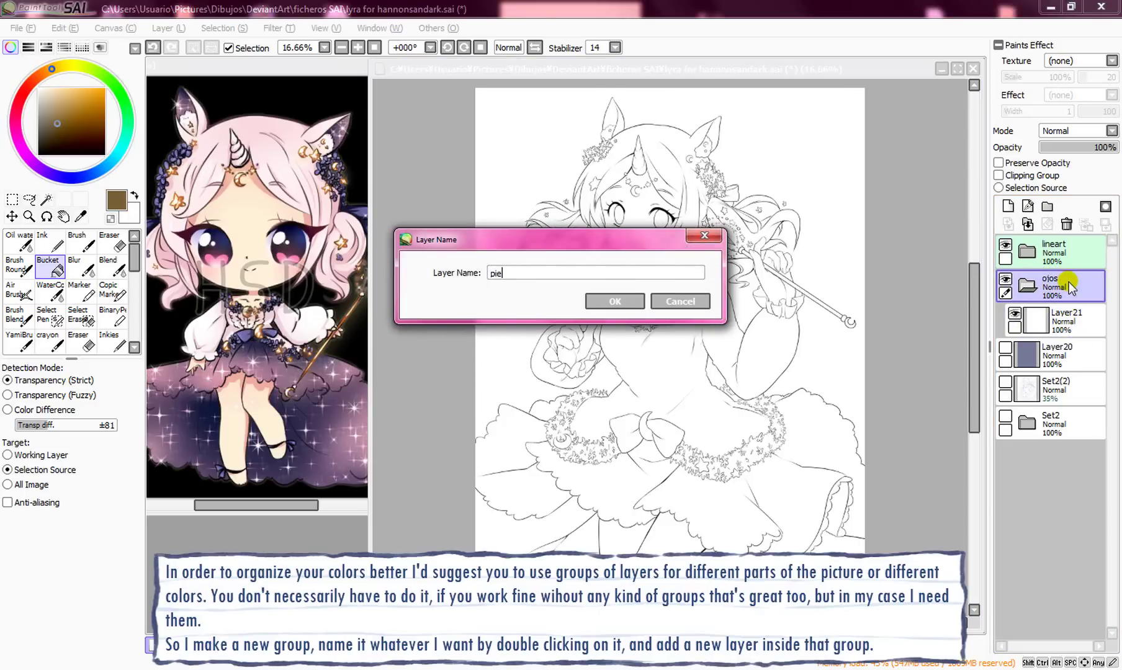
text(l)
key(Return)
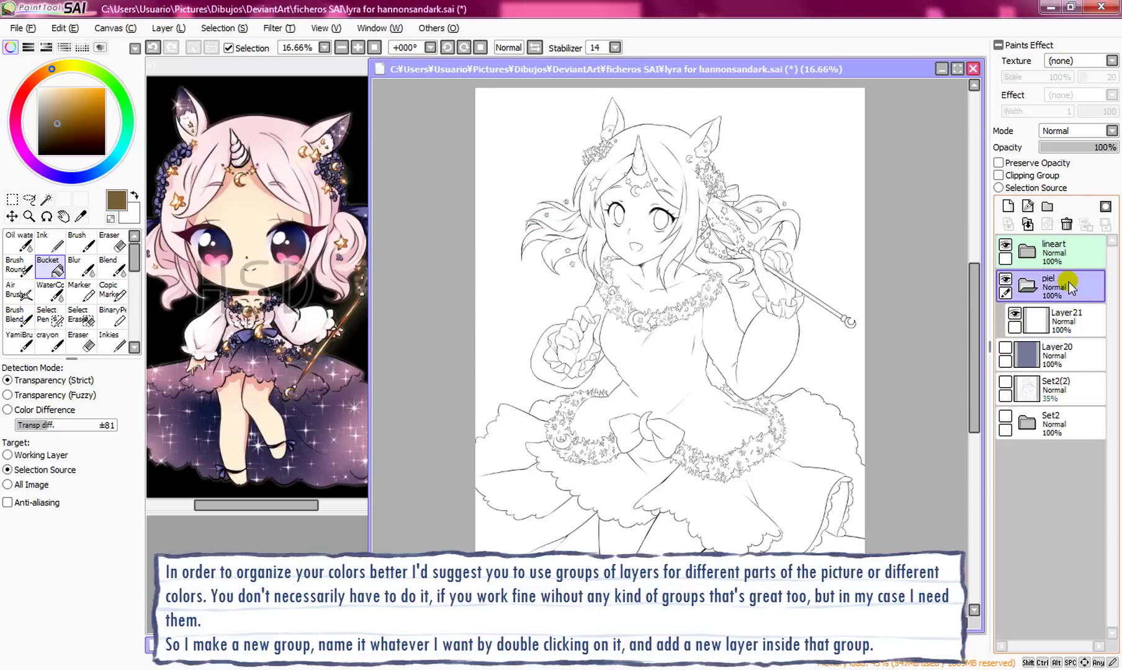
Step: Show the contrast layer, select the layer inside the piel group and sample the light skin colour from the reference character
click(1005, 349)
click(1056, 310)
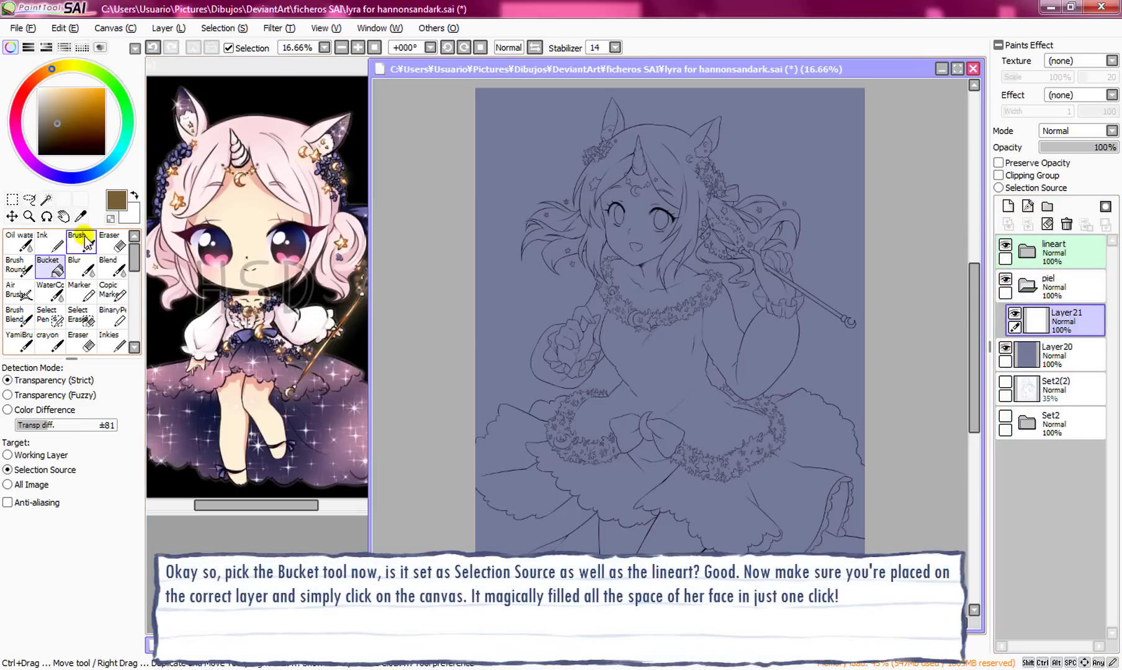
click(50, 242)
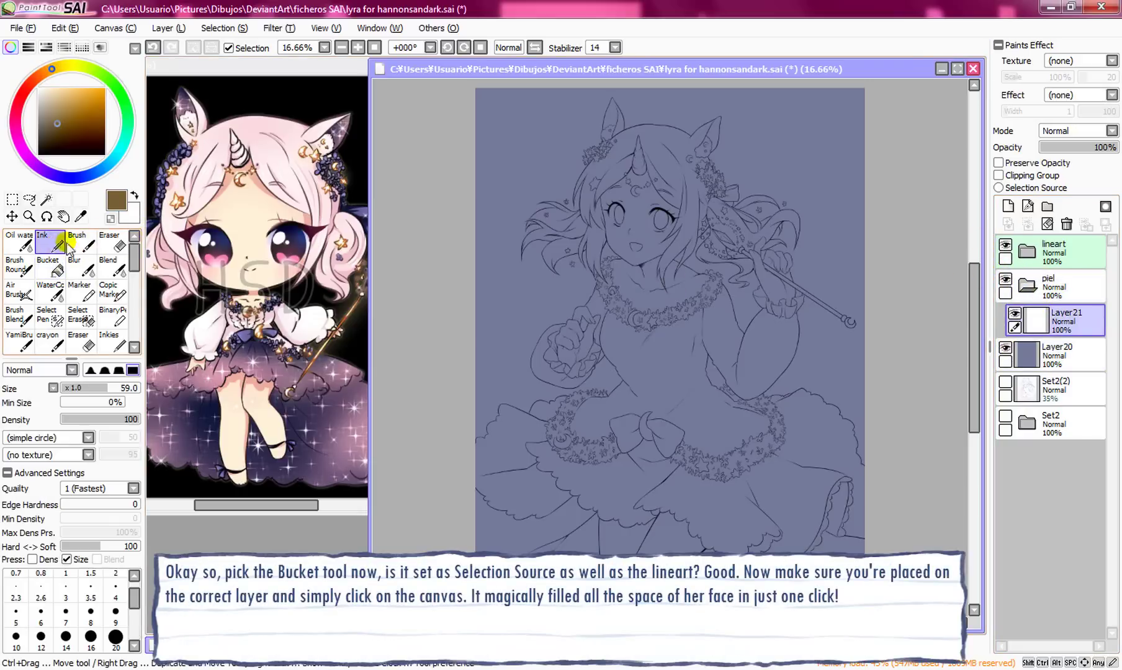
alt+click(245, 225)
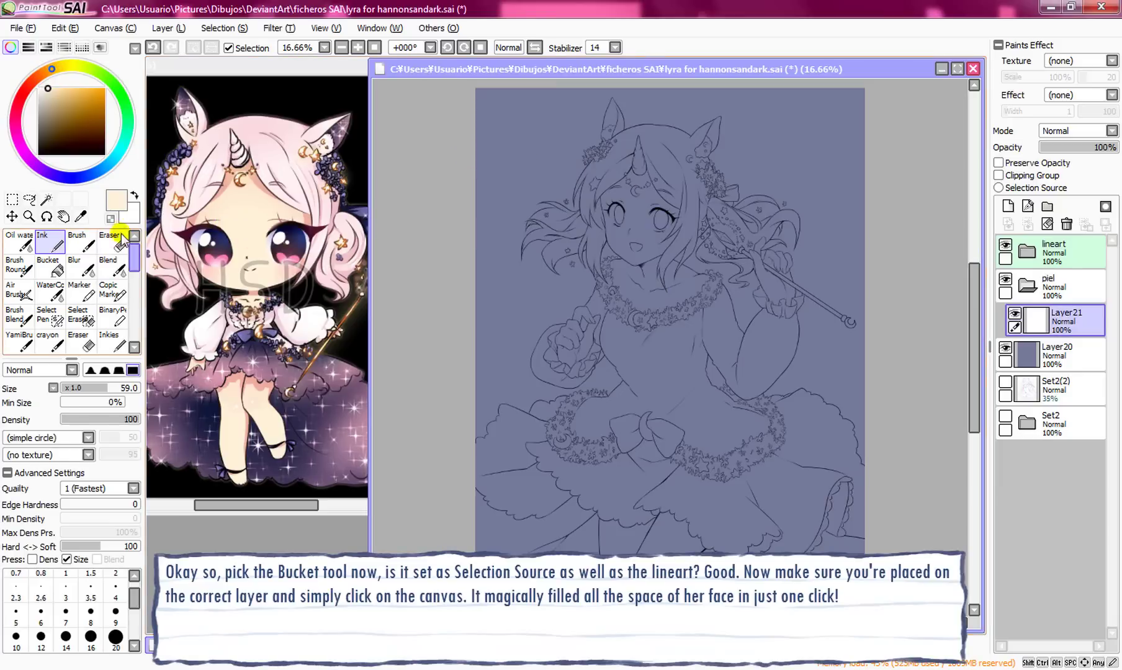
Step: Fill the character's face with the sampled skin colour using the Bucket tool
click(29, 216)
click(621, 195)
click(599, 155)
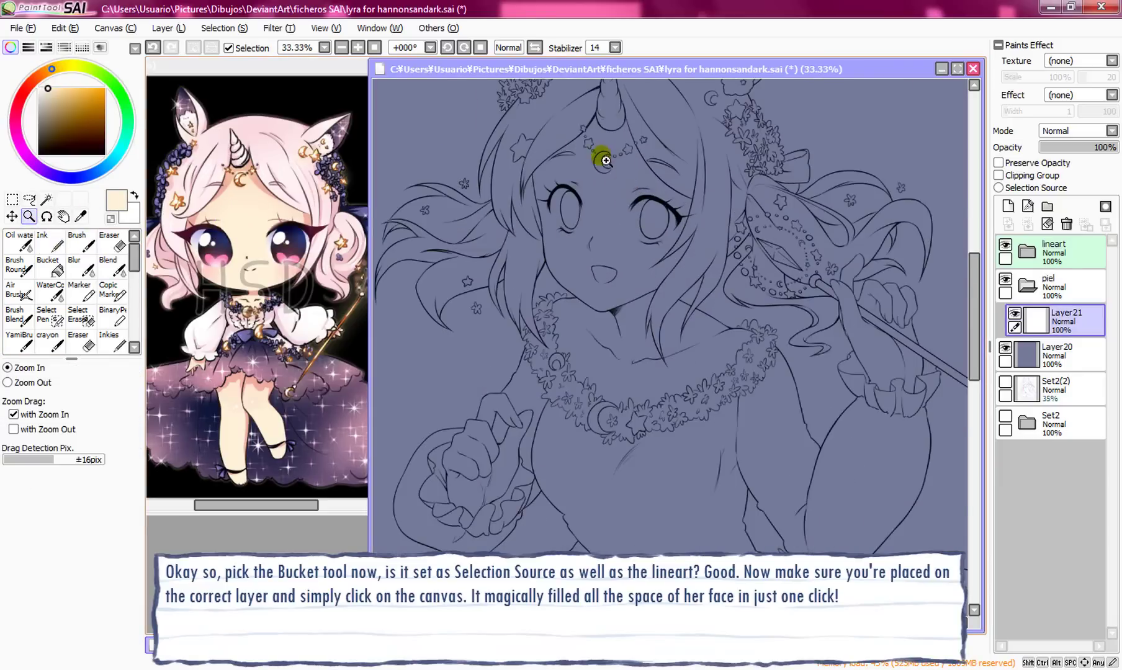
click(626, 169)
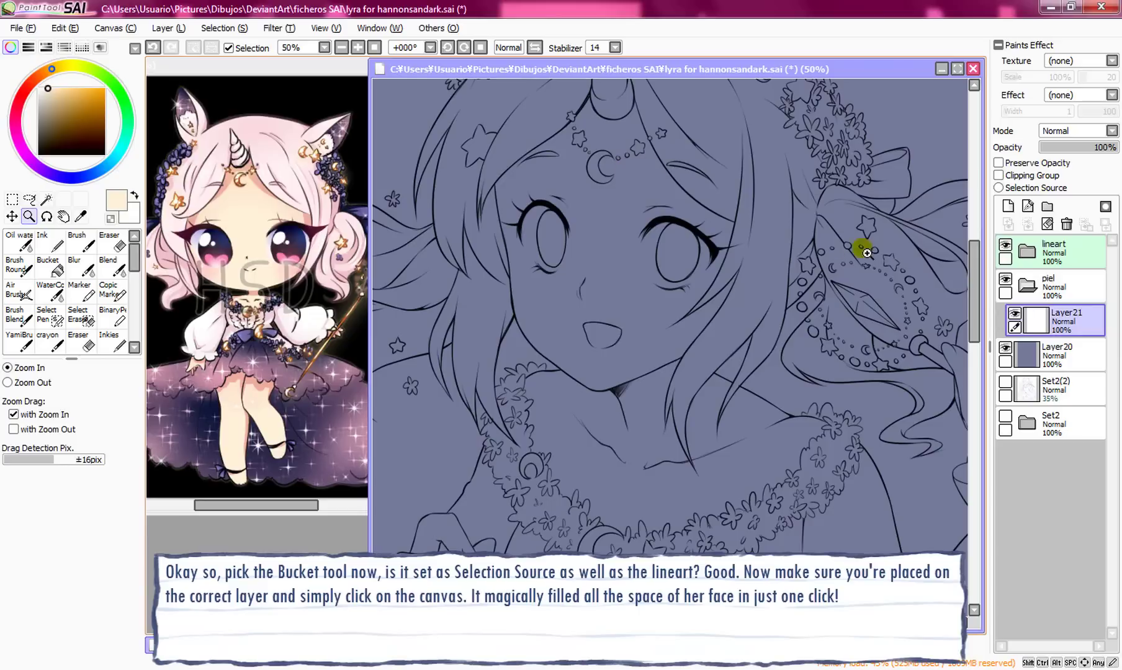
click(341, 48)
click(50, 265)
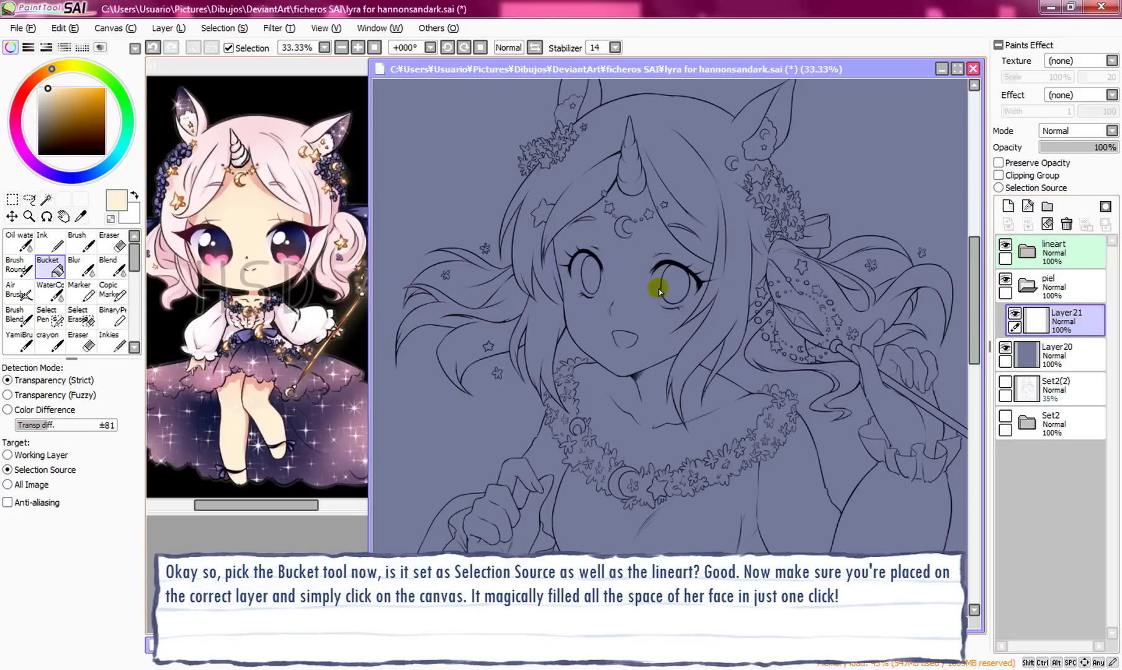
click(626, 280)
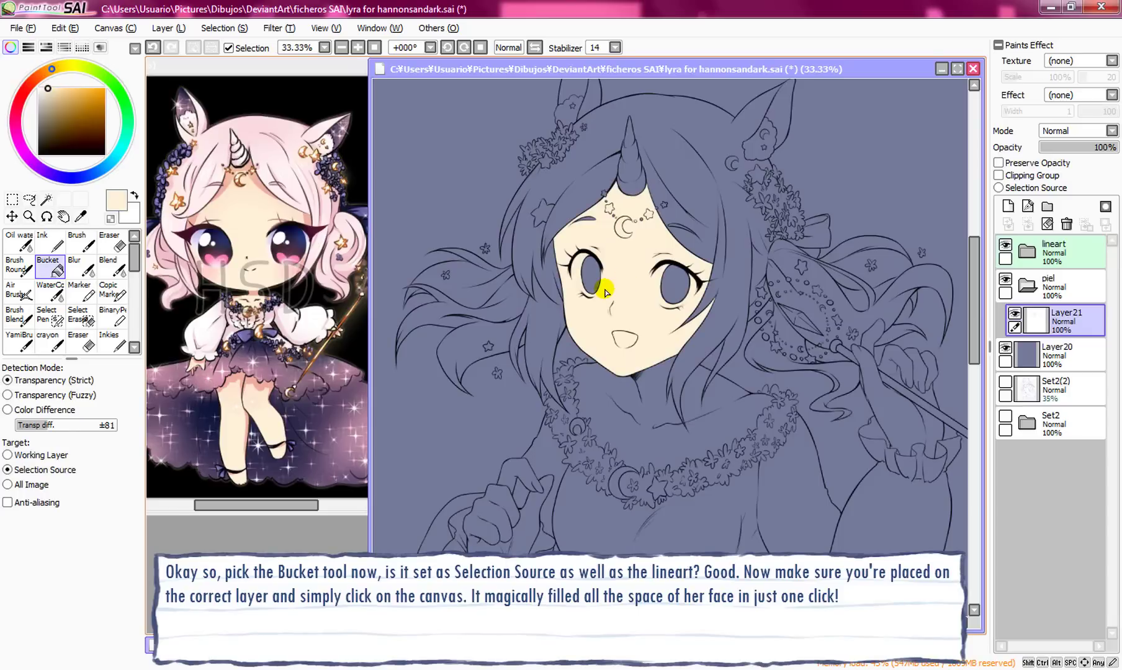
Step: Undo the overflowing neck fill, lower the transparency difference to ±43 and fill the neck and upper chest with the skin colour
click(628, 433)
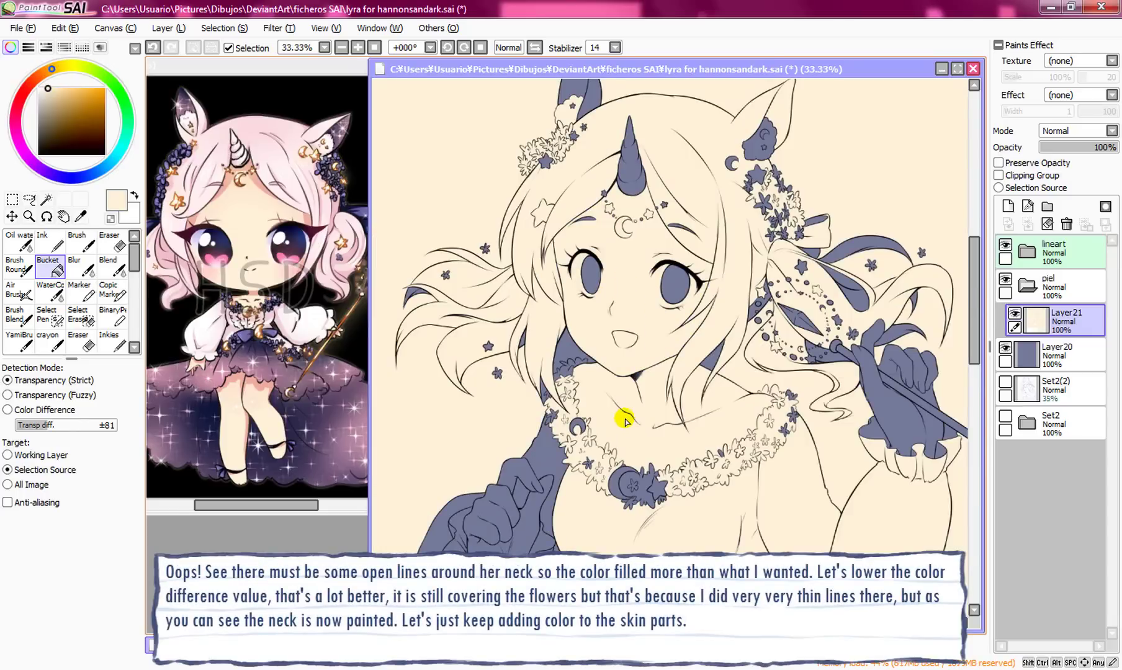
key(ctrl+z)
click(40, 427)
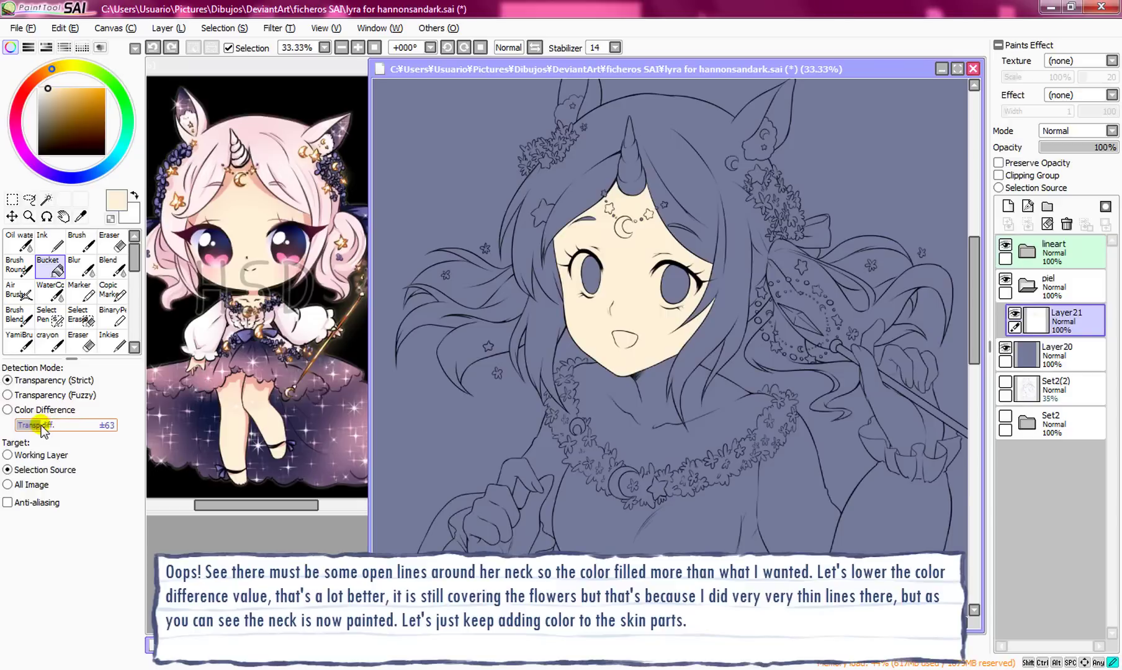
click(39, 428)
click(633, 447)
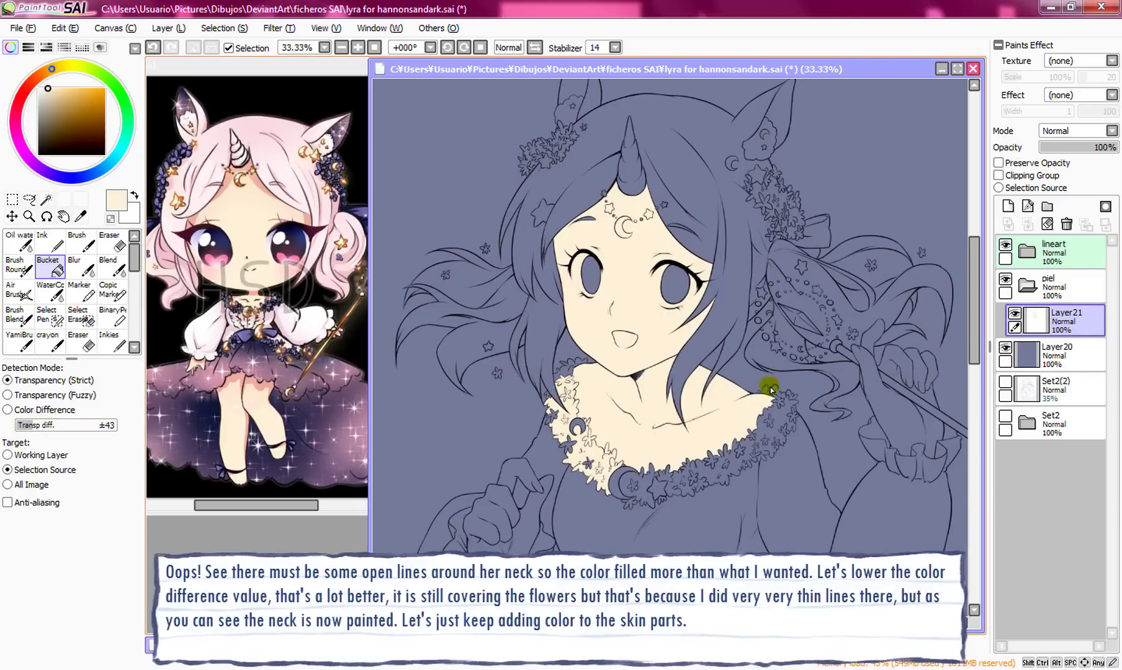
Step: Fill the raised hand holding the staff with the skin colour, including its separate finger areas
drag(769, 434, 679, 295)
click(804, 284)
click(801, 228)
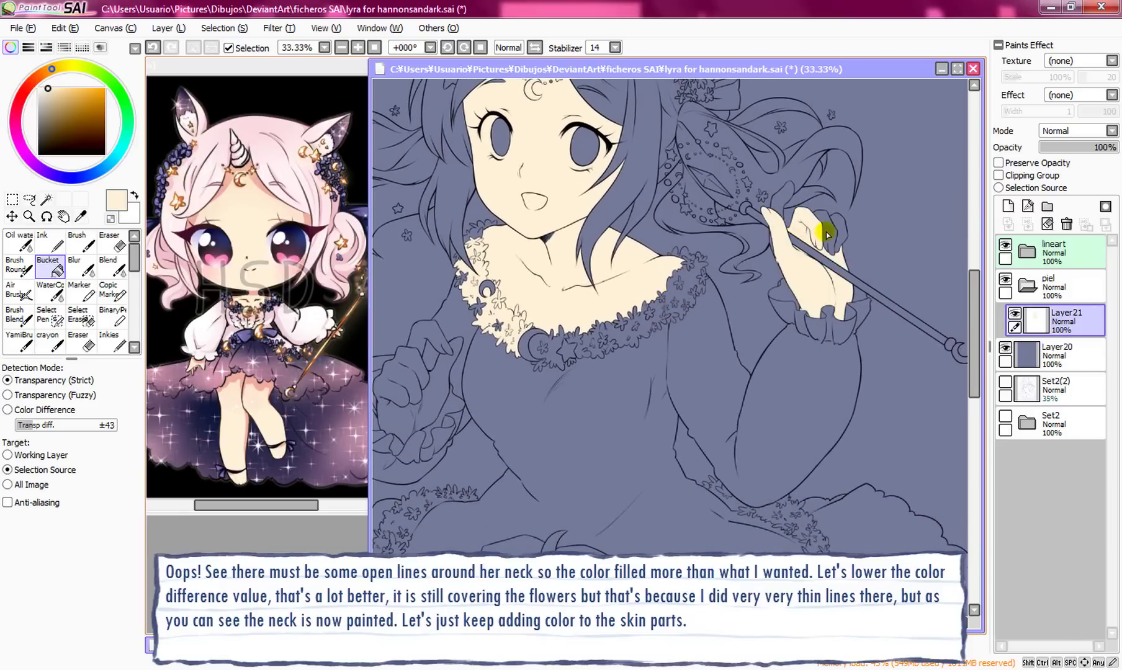
click(842, 231)
click(785, 197)
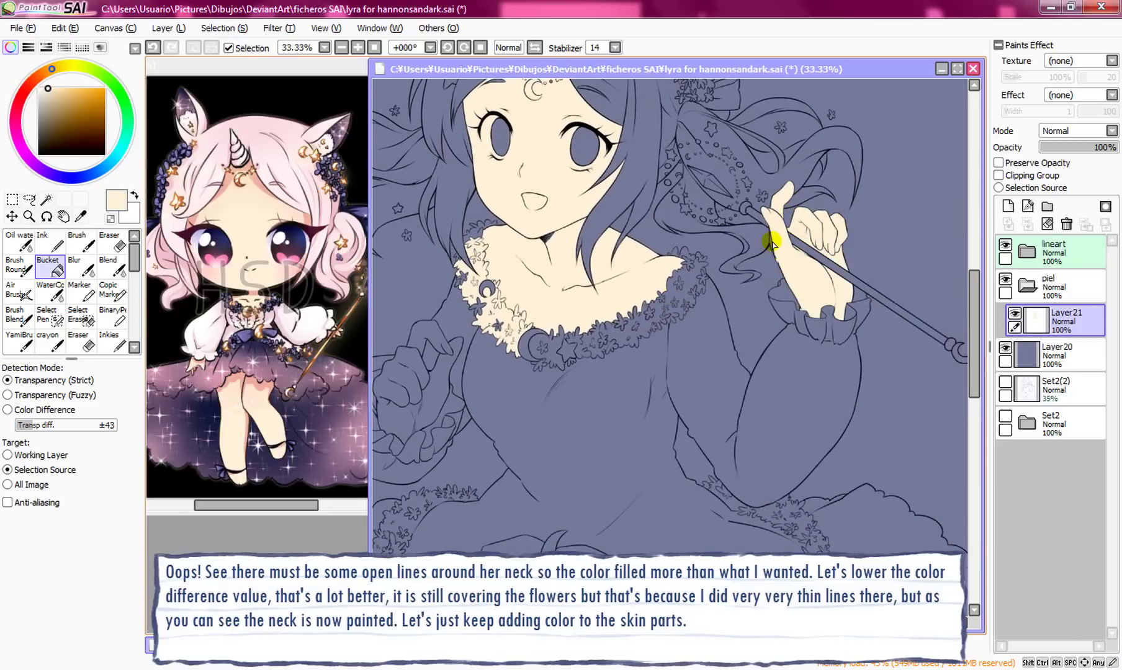
Step: Fill the other hand, beside the ruffled cuff, with the skin colour
drag(706, 283, 753, 263)
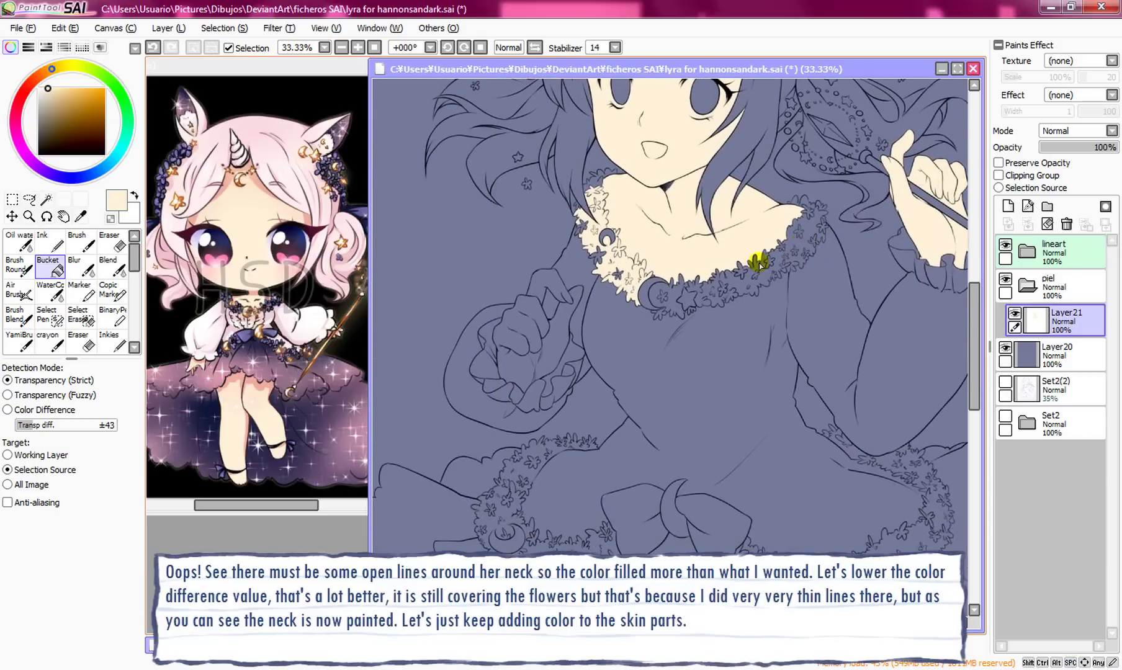
click(521, 340)
click(540, 291)
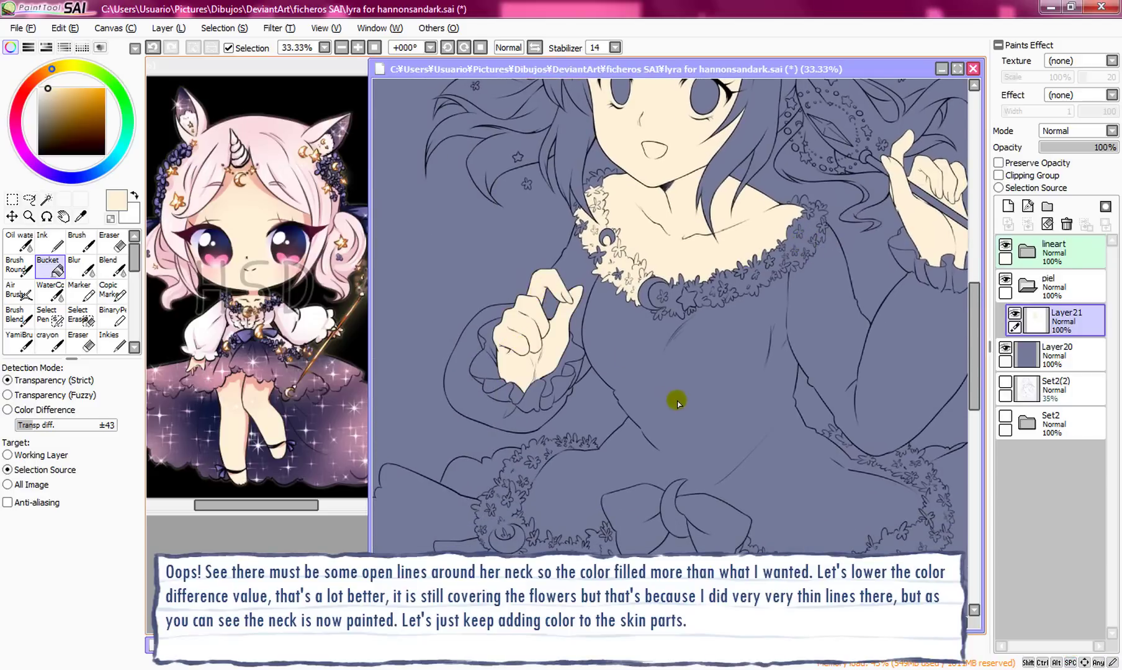
Step: Fill both legs below the skirt with the skin colour and undo the stray fill
drag(676, 399, 613, 183)
click(551, 528)
drag(551, 528, 631, 247)
click(611, 355)
key(ctrl+z)
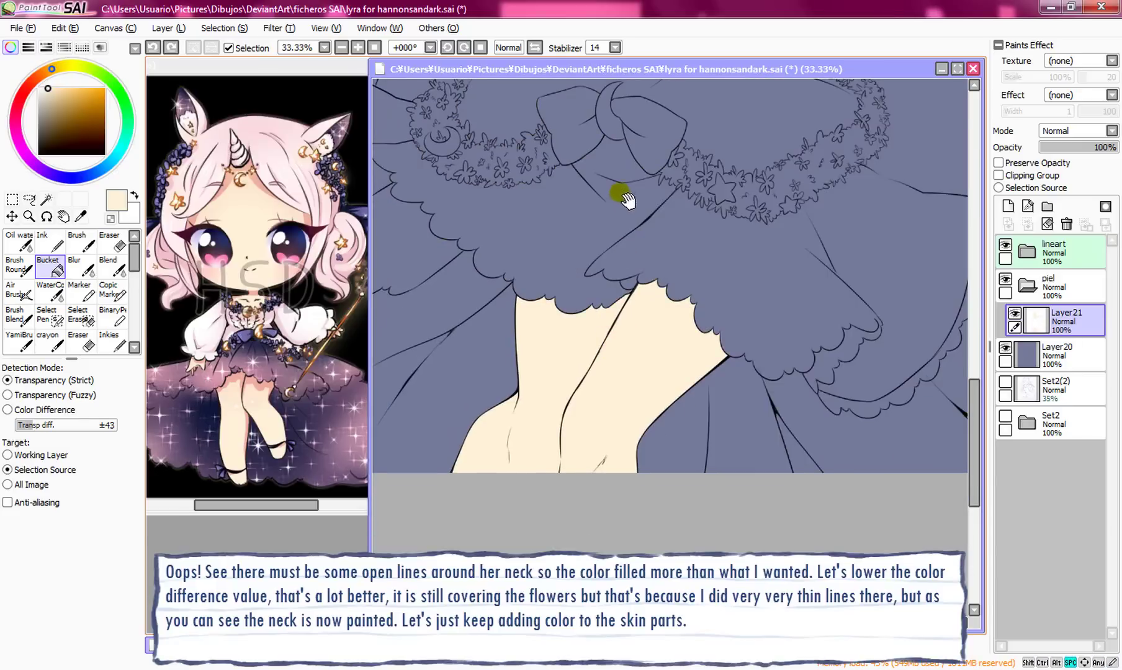
Step: Examine the filled face at 150% around the eye and outlines for small unpainted pixels
drag(624, 197, 617, 450)
scroll(612, 446, up, 5)
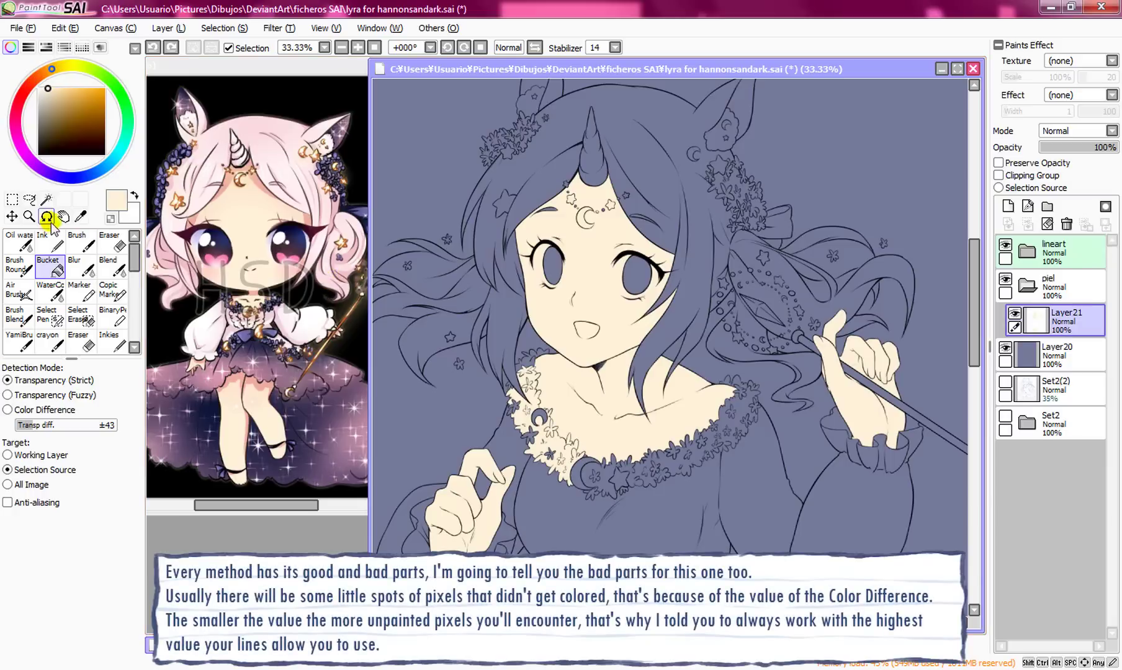
click(29, 216)
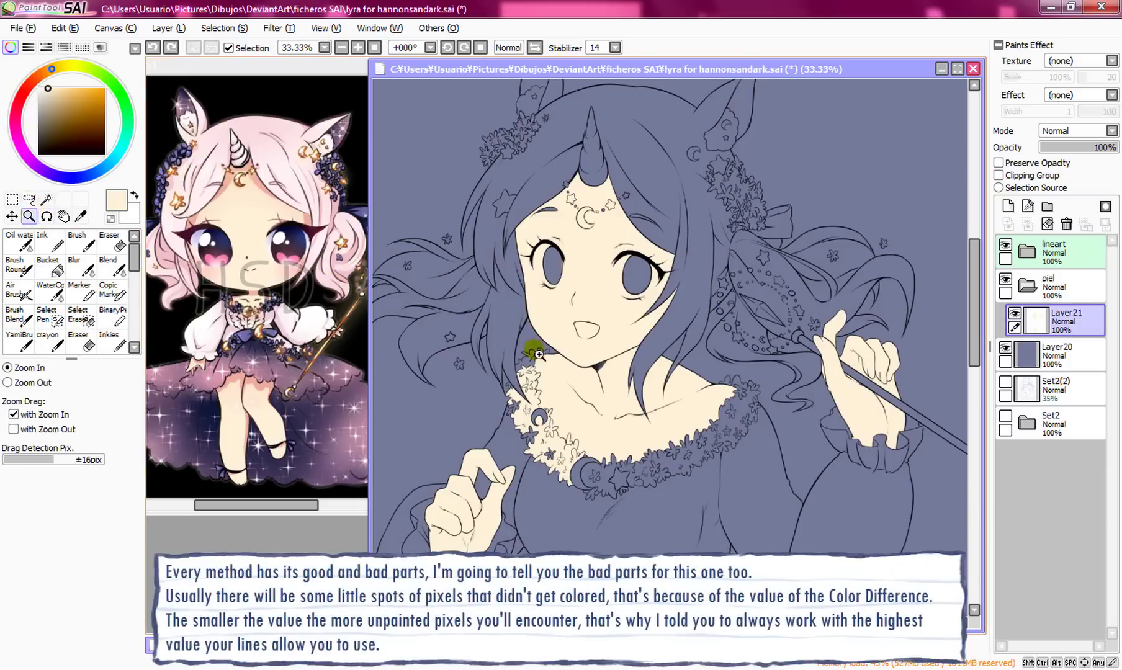
click(565, 292)
click(554, 202)
click(597, 254)
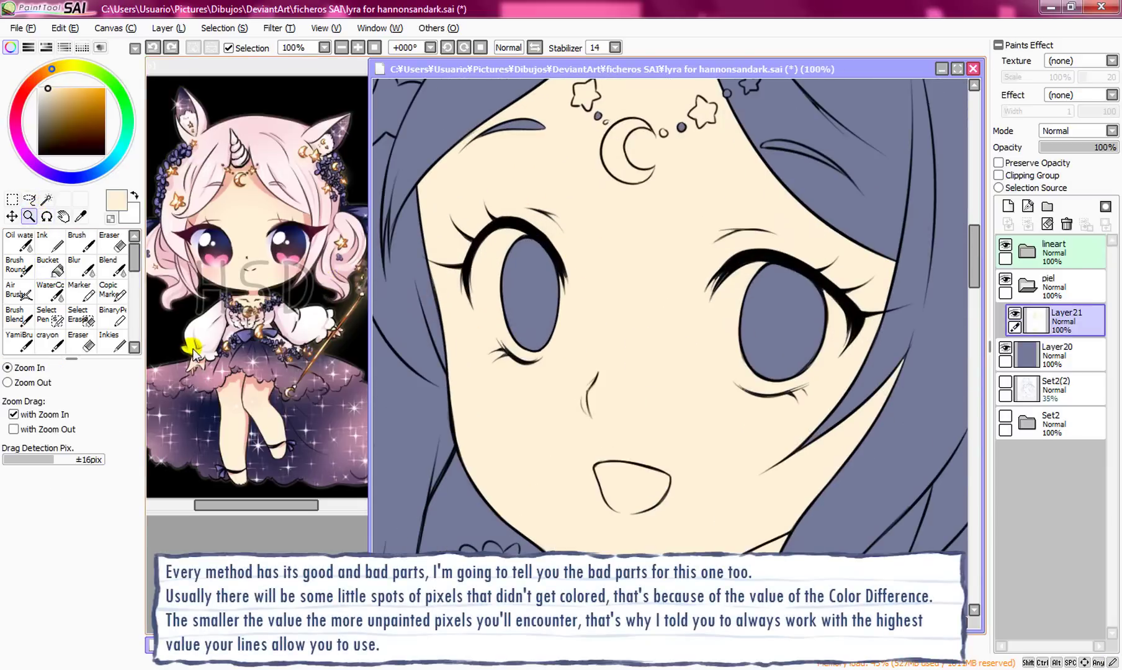
click(62, 245)
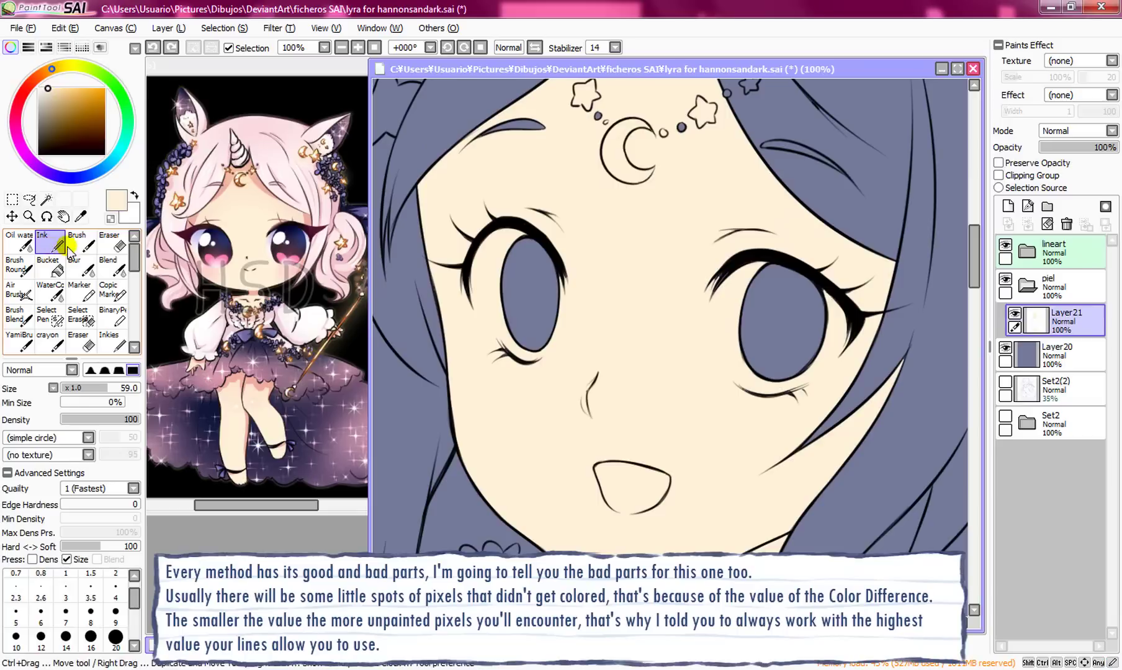
click(357, 47)
mouse_move(472, 328)
mouse_down()
mouse_move(505, 232)
mouse_move(596, 195)
mouse_up()
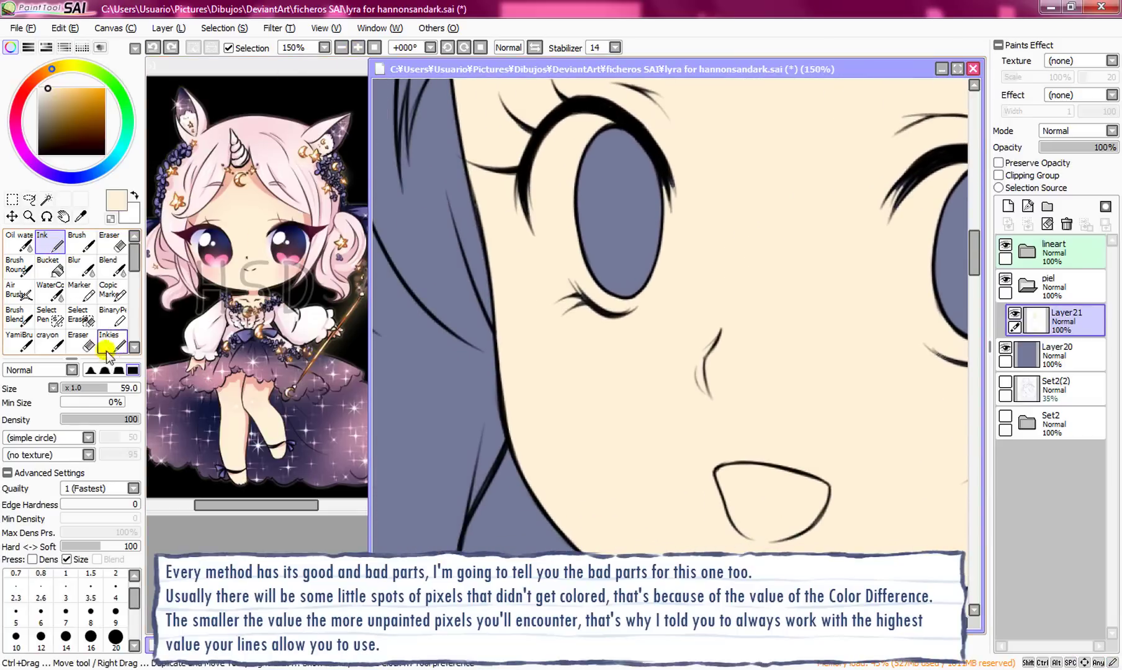
Step: Review the Bucket settings, return to the Ink brush and switch the contrast layer off and on to look for unpainted pixels
click(49, 266)
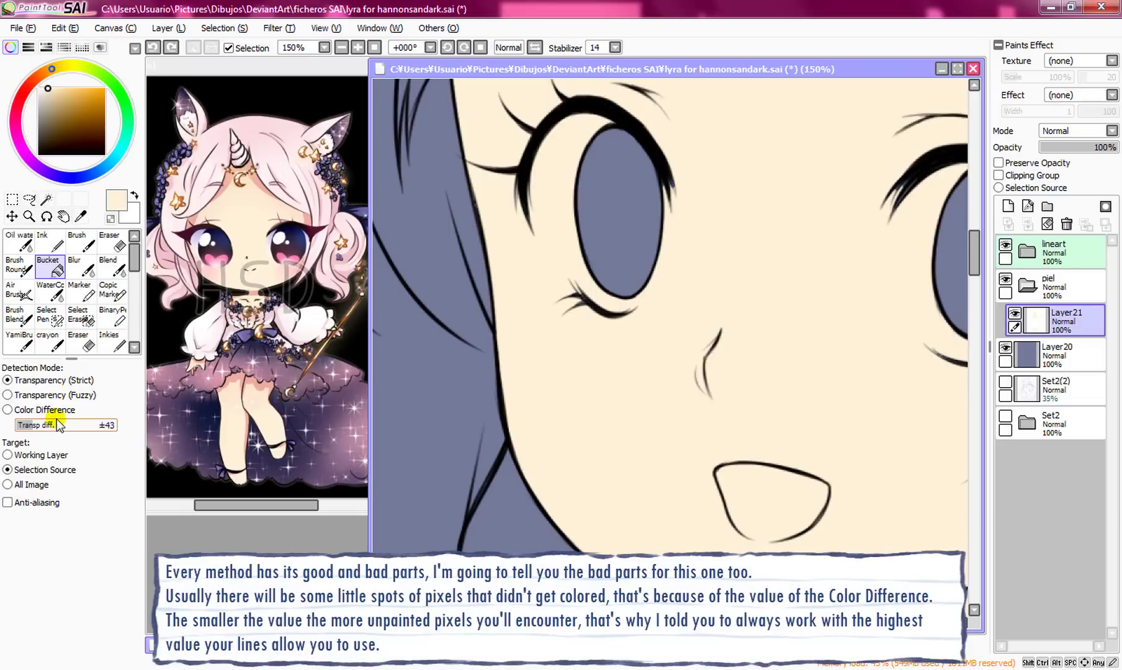
click(50, 242)
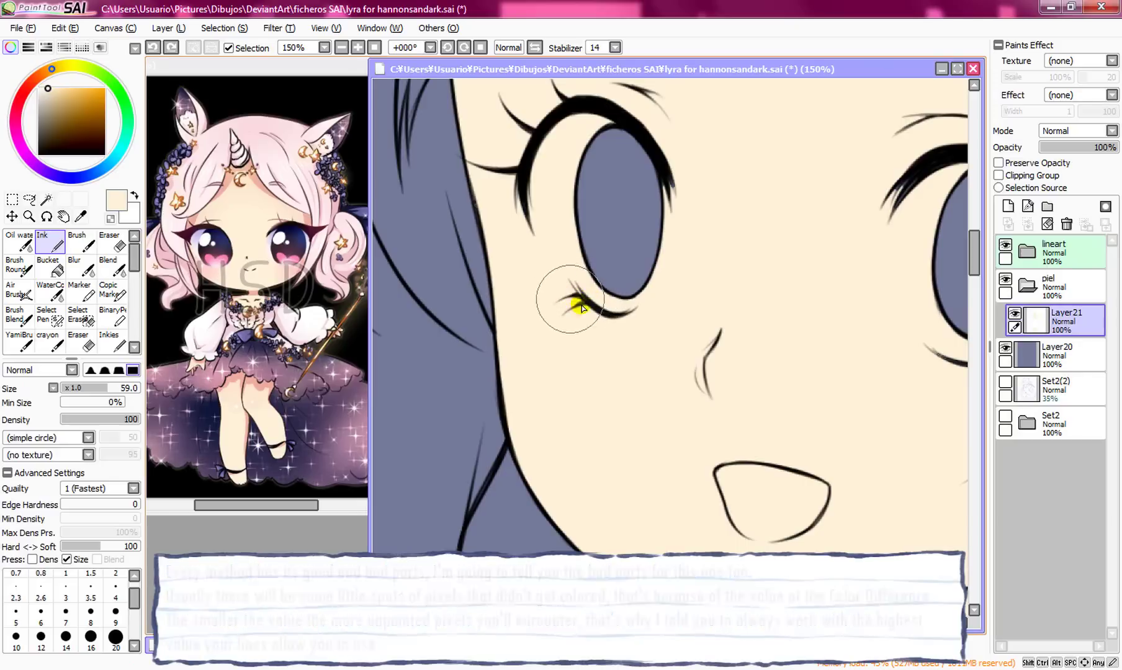
click(1006, 349)
click(1005, 350)
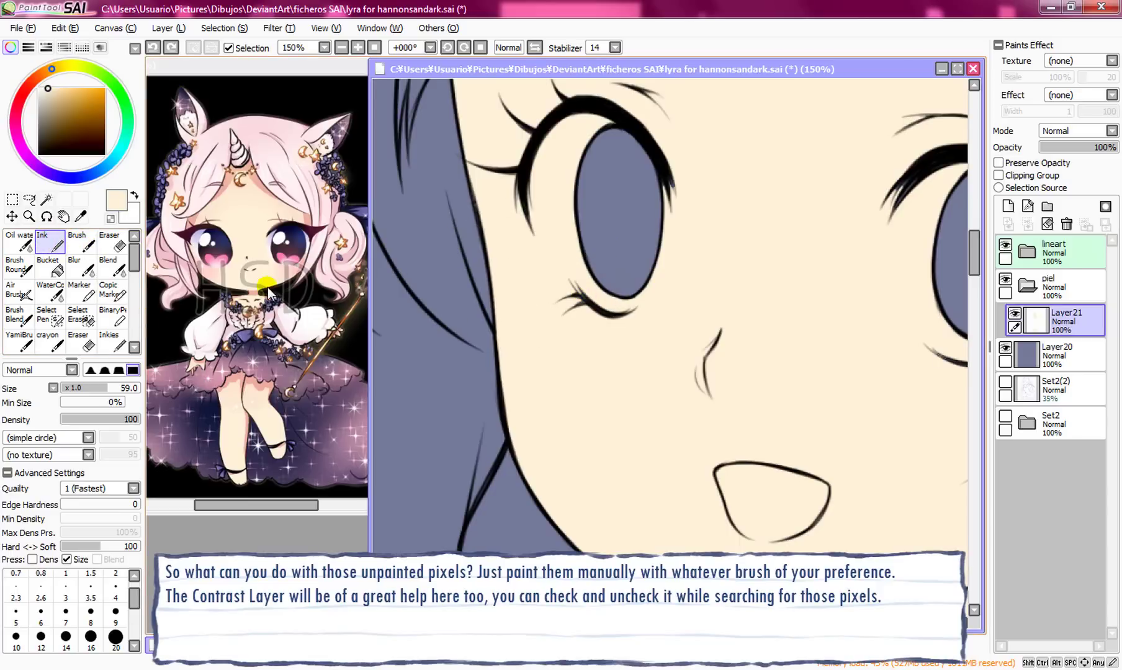
Step: Paint over the unpainted pixels along the shoulder line beside the hair strand with the skin colour, using the Ink brush
drag(747, 382, 596, 257)
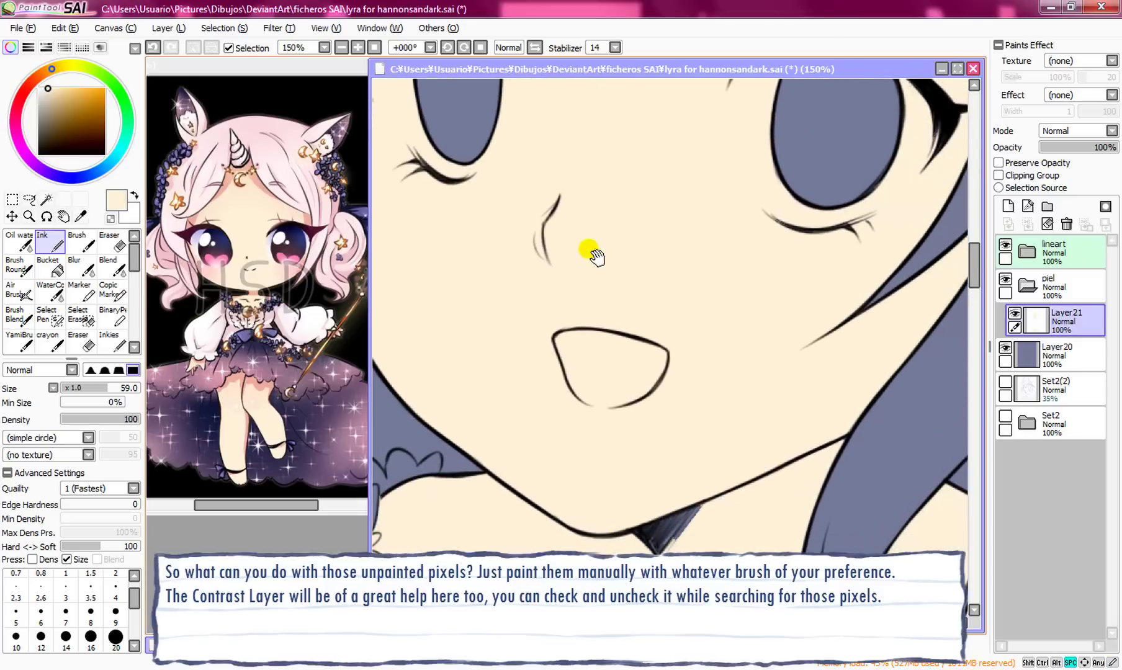
drag(731, 440, 664, 349)
mouse_move(574, 428)
mouse_down()
mouse_move(600, 466)
mouse_move(632, 432)
mouse_move(624, 443)
mouse_up()
drag(565, 520, 650, 344)
drag(569, 374, 639, 436)
drag(747, 460, 577, 362)
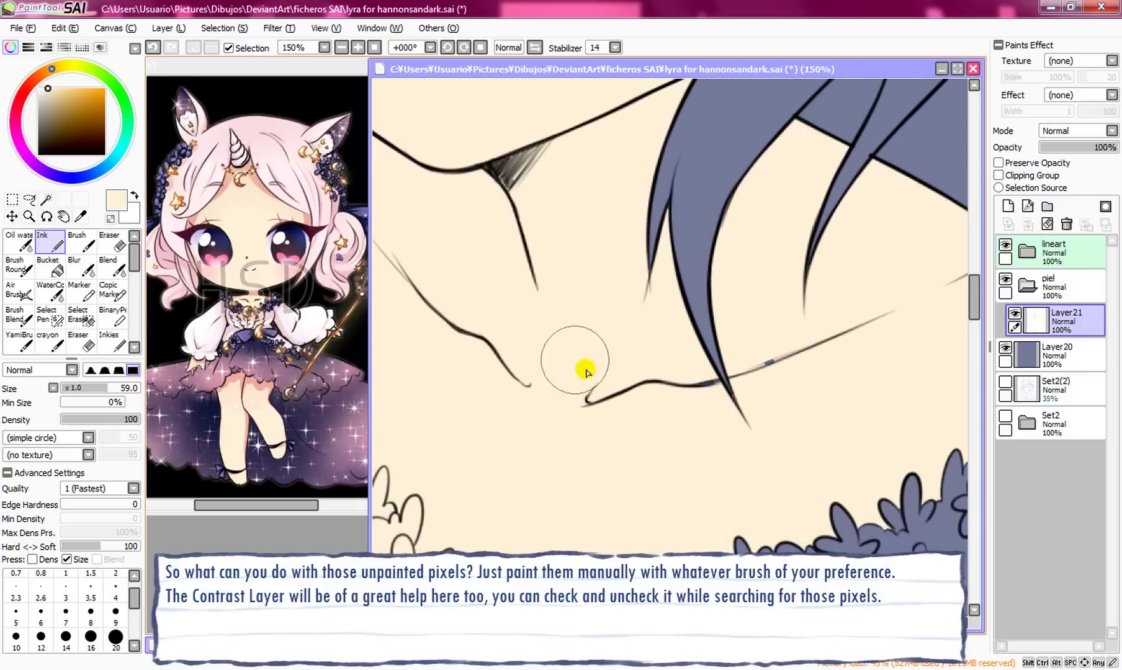
drag(781, 370, 769, 377)
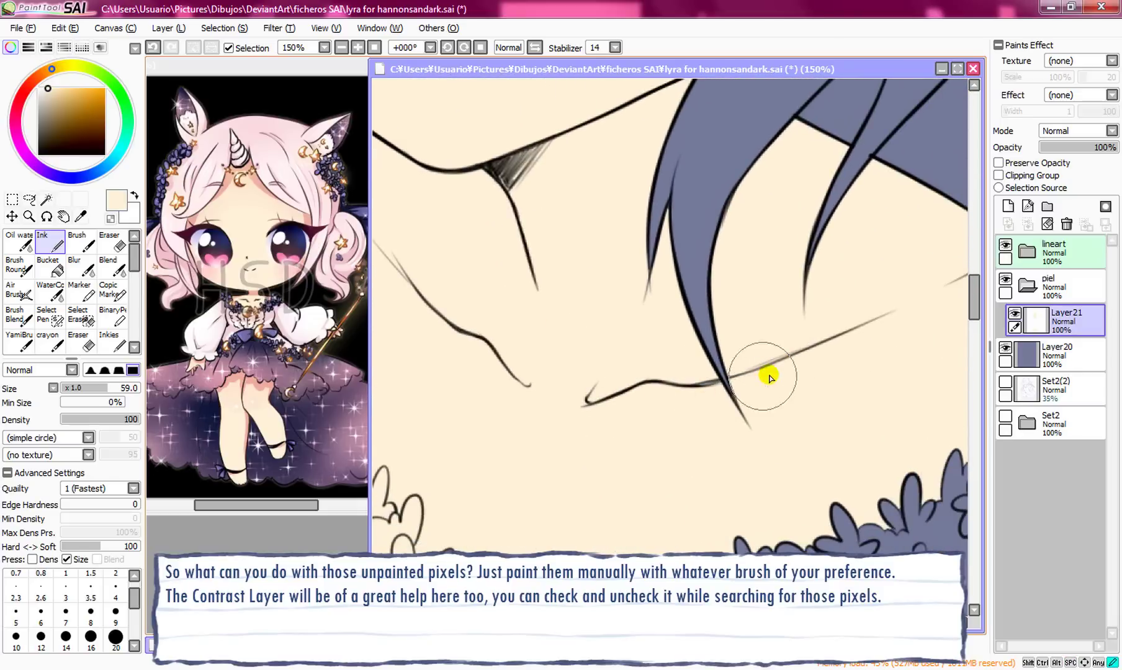
Step: Erase the skin fill from the forehead's crescent moon and two large stars, using the Bucket with Transp diff. ±17 and transparent colour
drag(761, 237, 611, 462)
drag(674, 212, 590, 472)
drag(599, 319, 772, 312)
mouse_move(503, 211)
mouse_down()
mouse_move(572, 288)
mouse_move(551, 343)
mouse_up()
drag(565, 225, 600, 269)
mouse_move(598, 478)
mouse_down()
mouse_move(672, 524)
mouse_move(614, 333)
mouse_move(563, 343)
mouse_move(566, 326)
mouse_move(546, 351)
mouse_up()
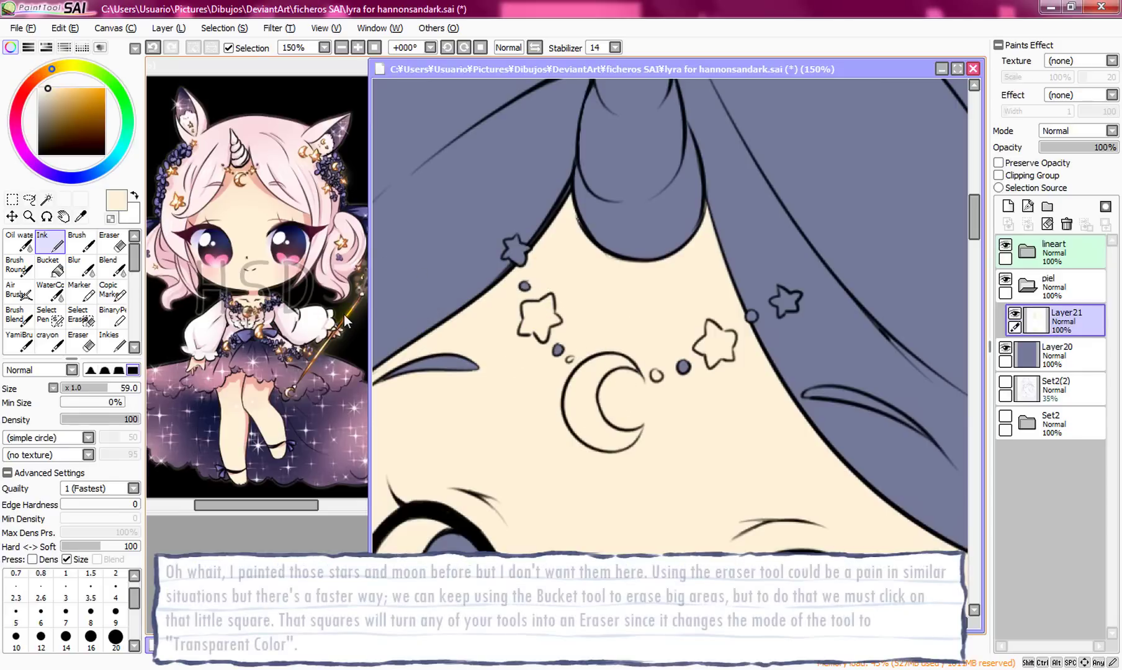
click(50, 267)
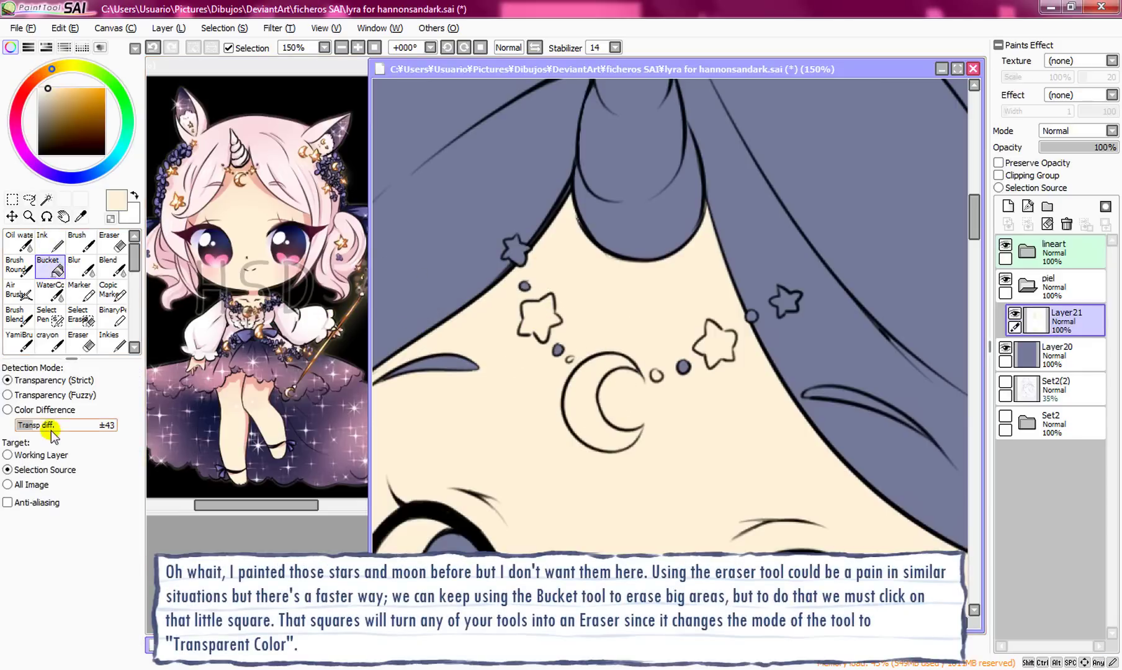
drag(49, 427, 27, 428)
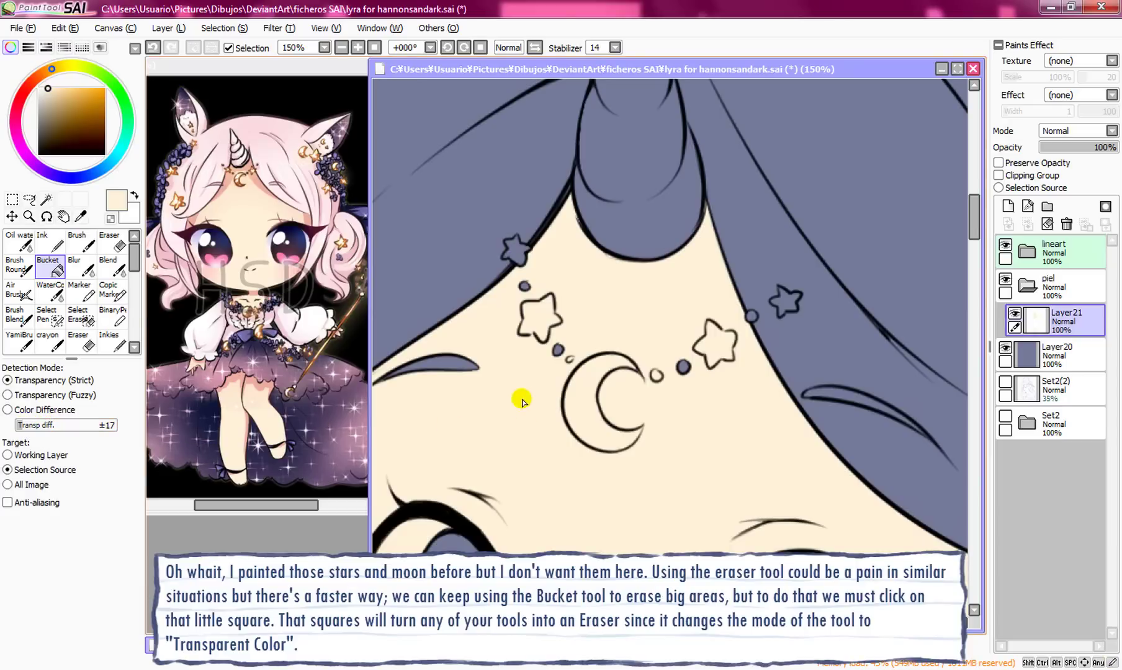
click(111, 219)
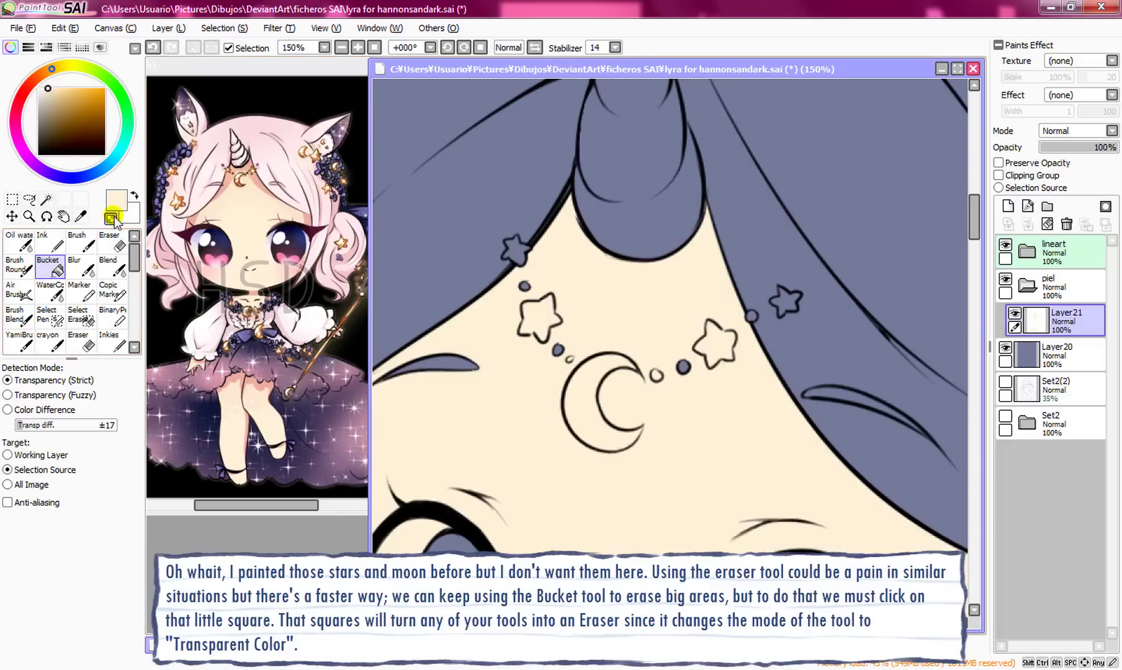
click(589, 425)
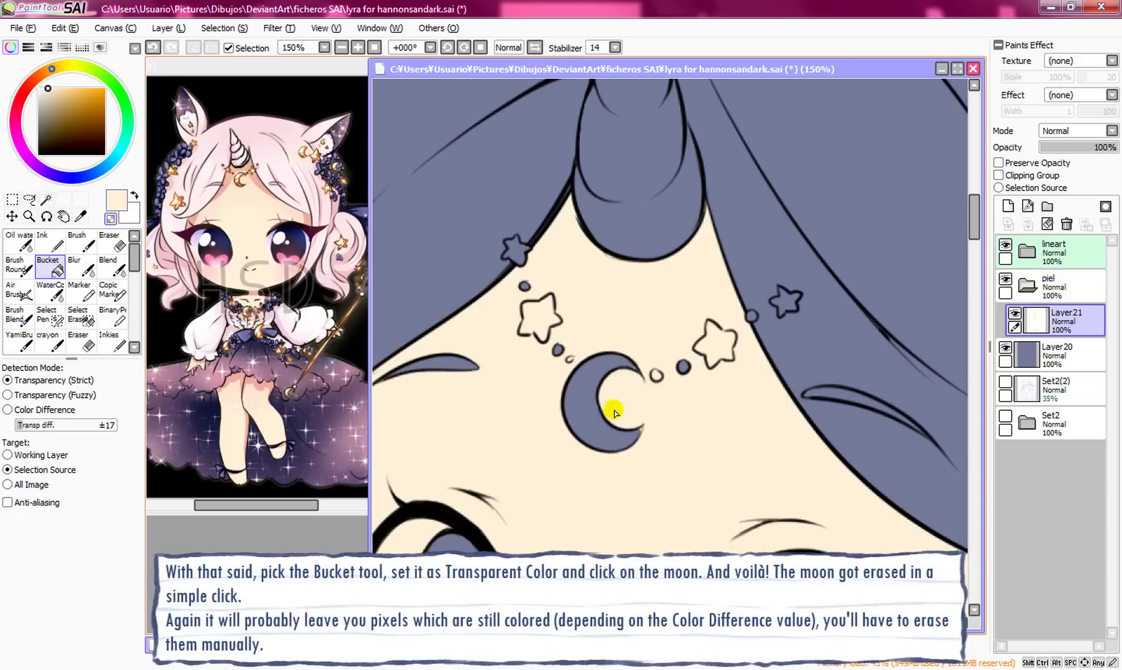
click(546, 330)
click(713, 351)
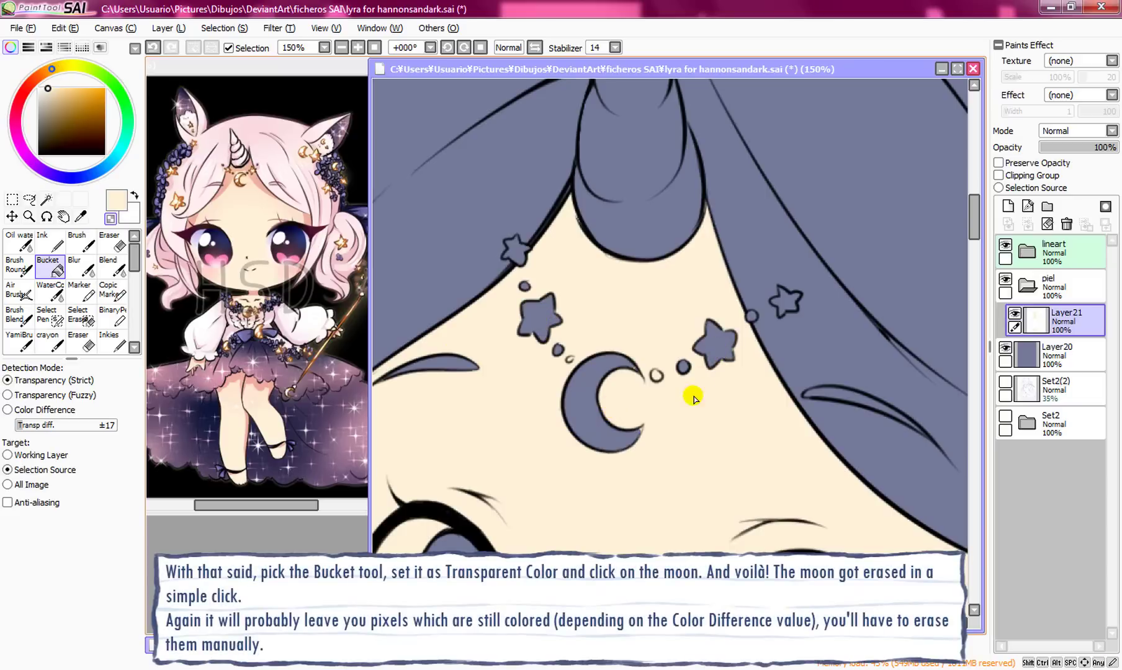
Step: Erase the leftover skin pixels around the forehead moon and beads with the Eraser at size 18
mouse_move(693, 397)
mouse_down()
mouse_move(714, 356)
mouse_move(722, 286)
mouse_up()
click(358, 47)
drag(601, 287, 597, 242)
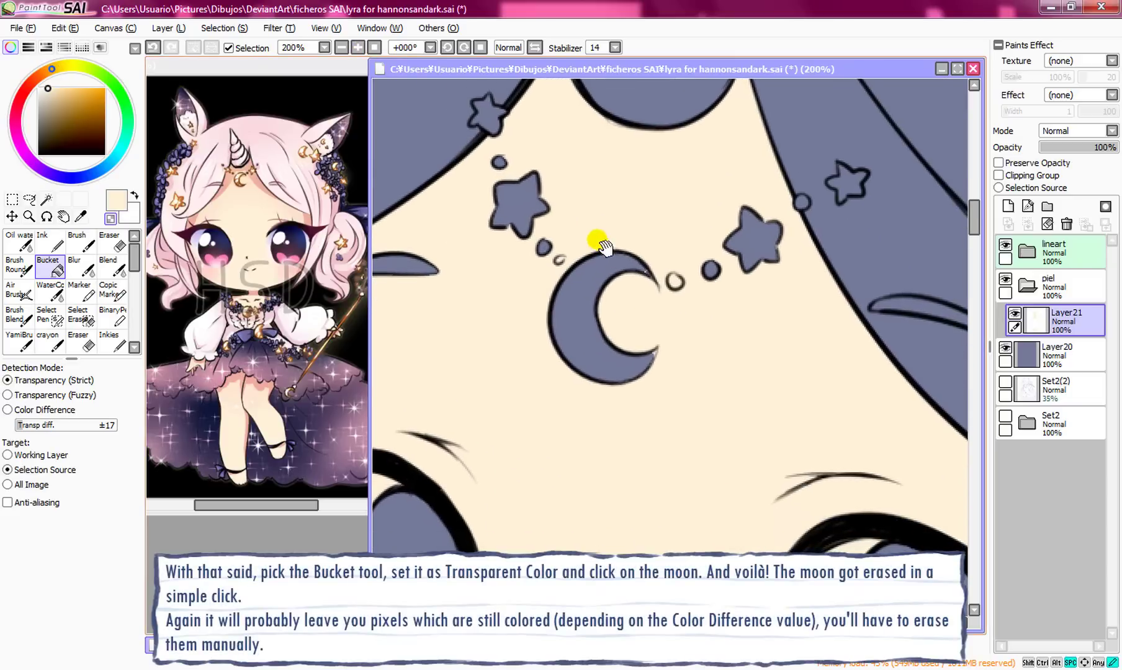
click(118, 245)
drag(93, 388, 68, 388)
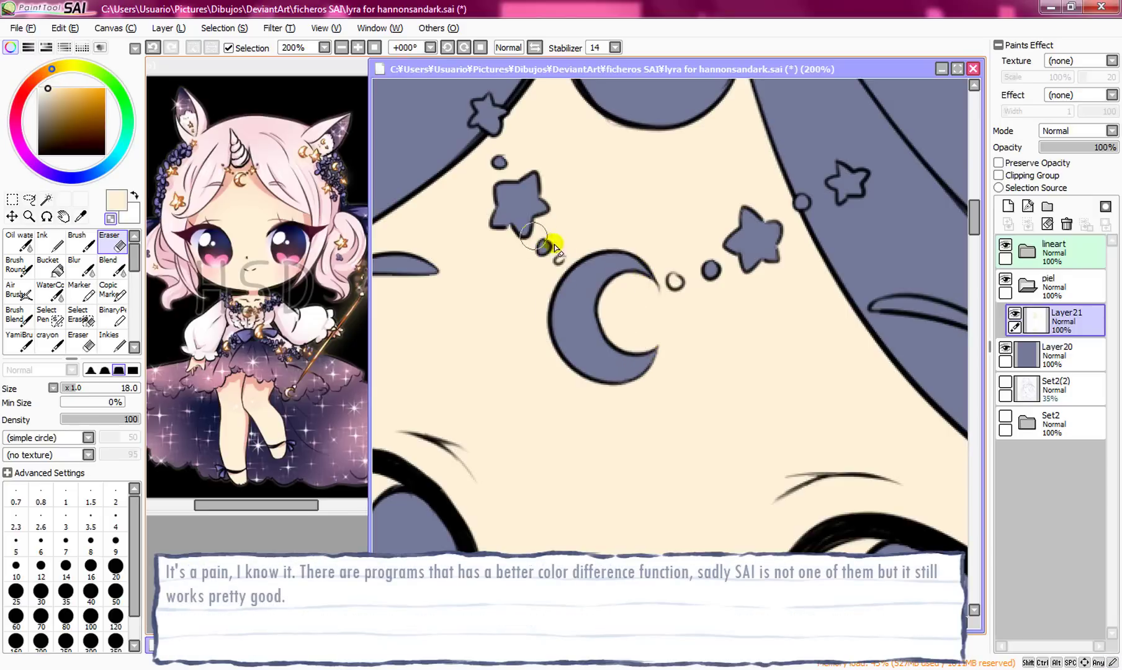
click(675, 282)
click(342, 48)
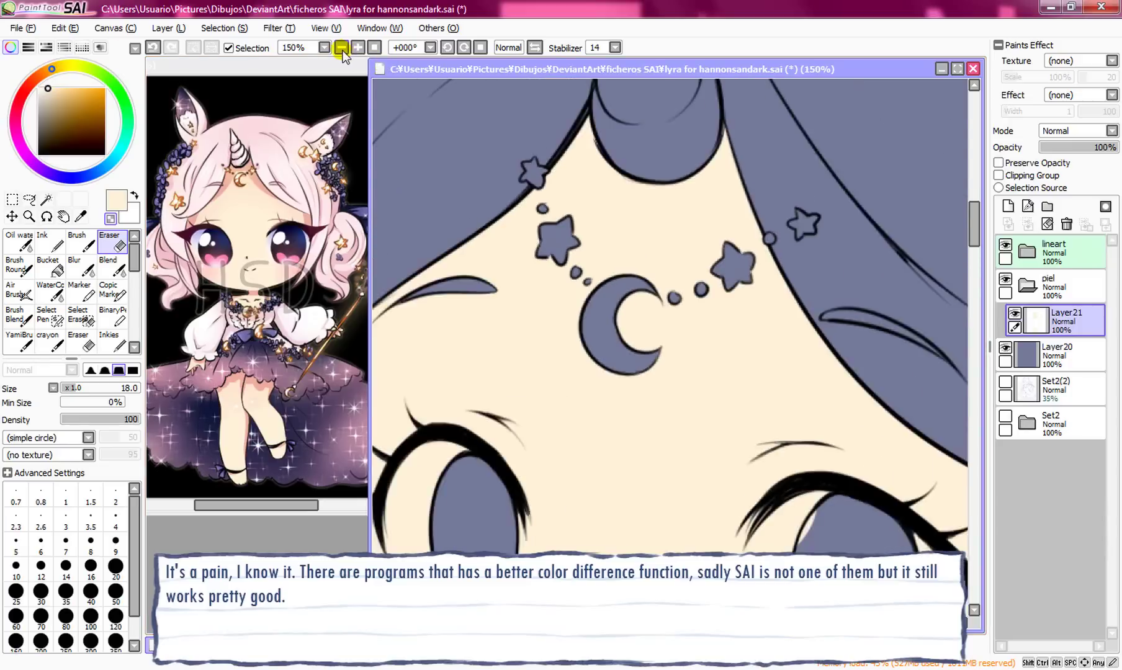
click(343, 48)
click(342, 47)
scroll(576, 245, down, 5)
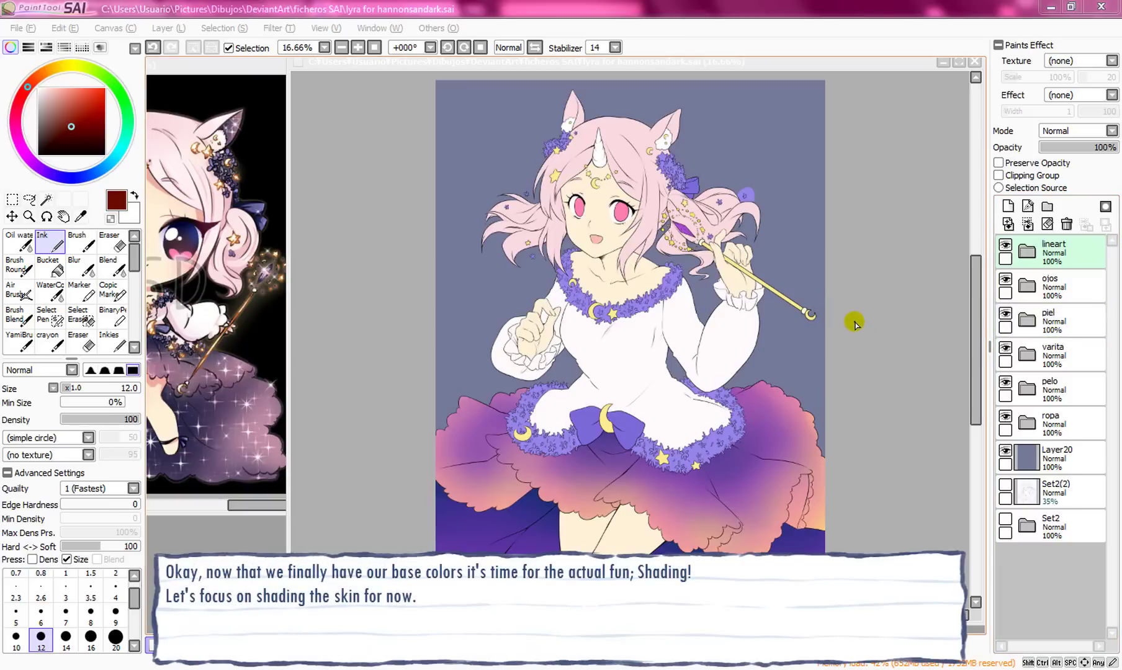
Step: Open the piel layer group, select the skin base layer Layer21 and toggle its visibility off and on to check it
click(1029, 324)
click(1064, 356)
click(1066, 359)
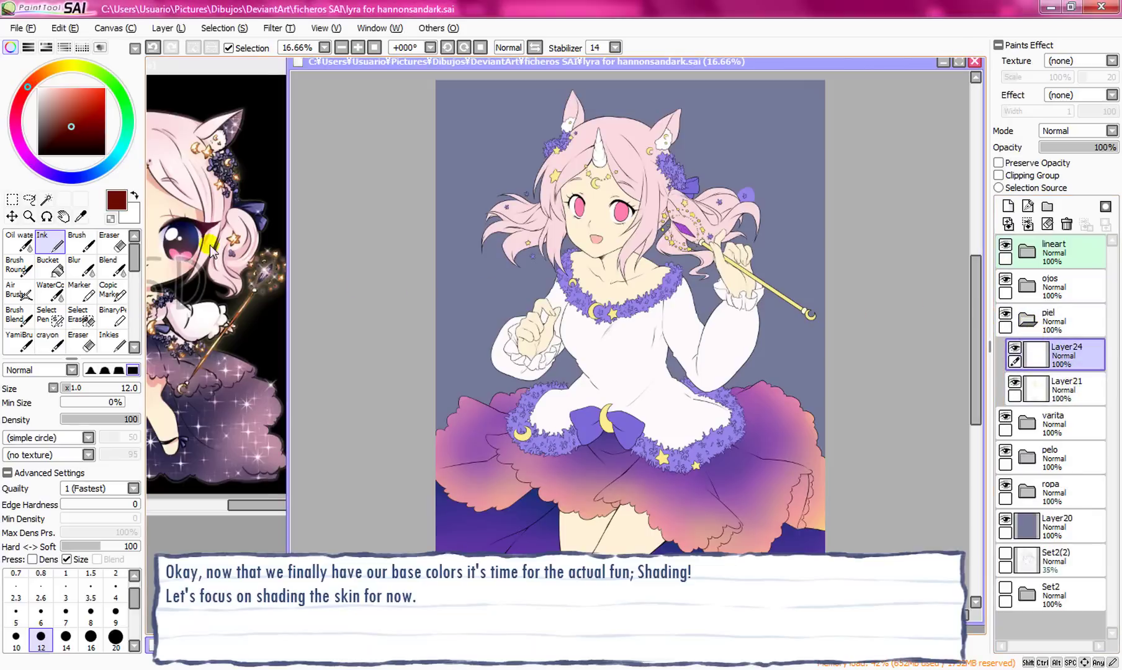
click(29, 216)
click(526, 158)
click(596, 147)
click(1064, 388)
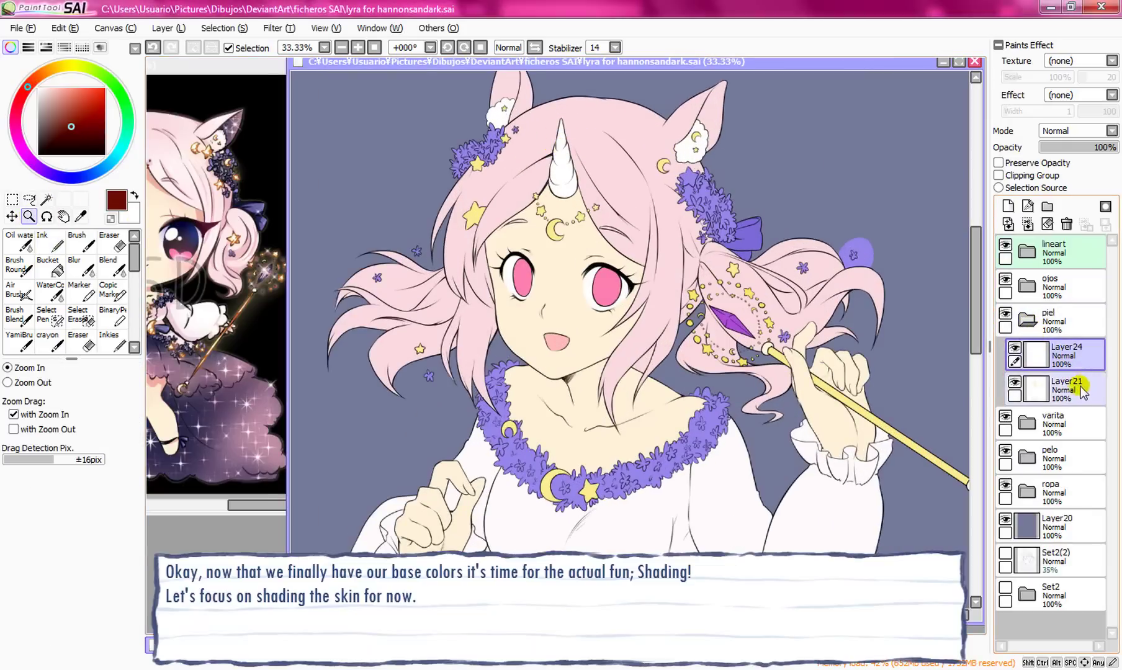
click(1014, 381)
click(1014, 381)
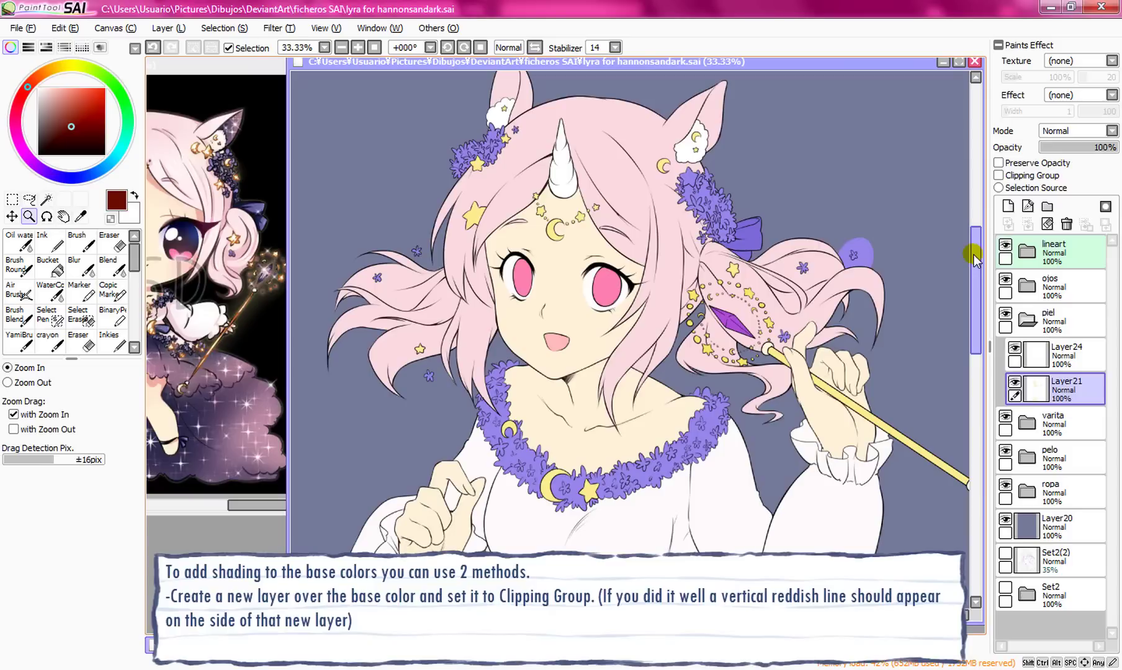
Step: Try adding a new Clipping Group layer directly above the skin base layer, and delete it again
click(1006, 206)
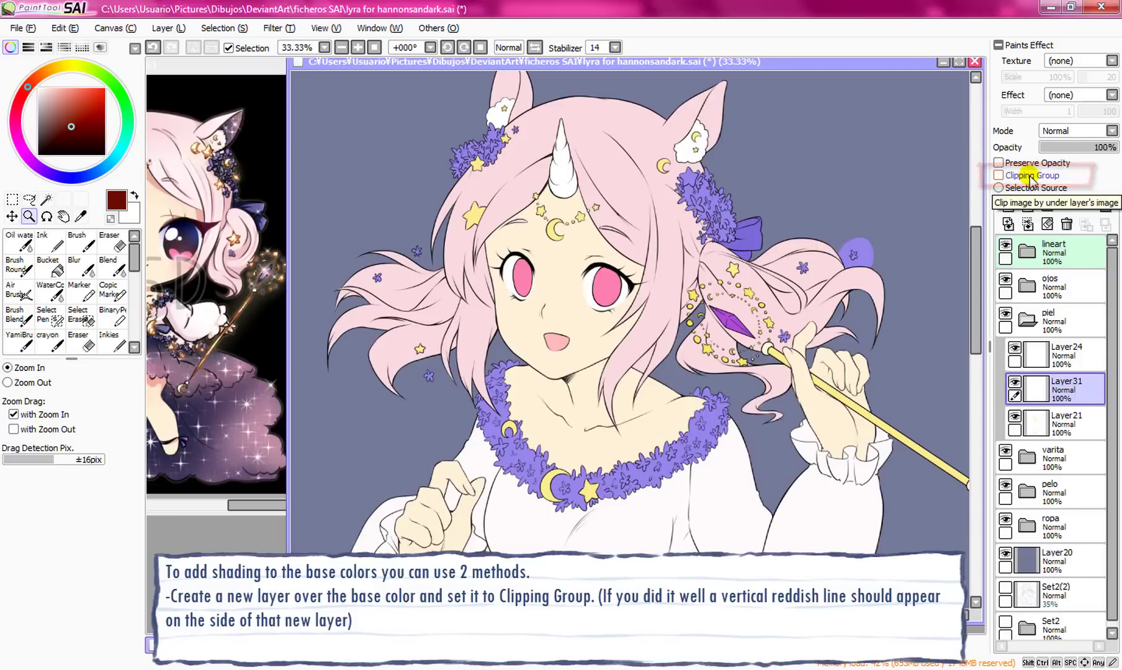
click(1031, 176)
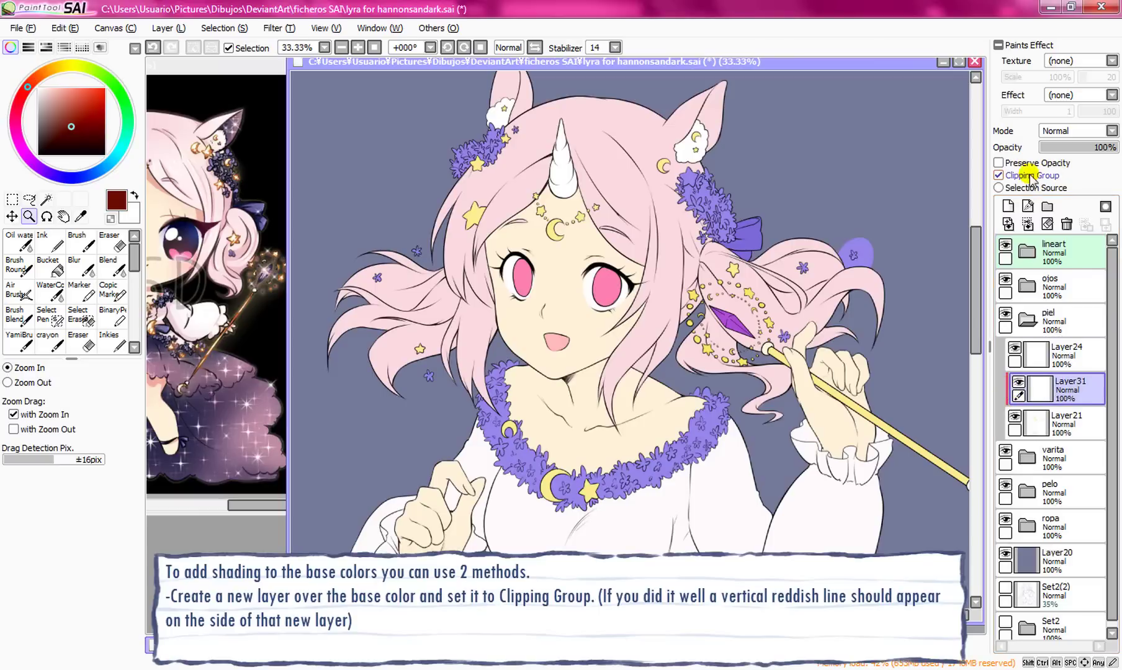
click(1066, 223)
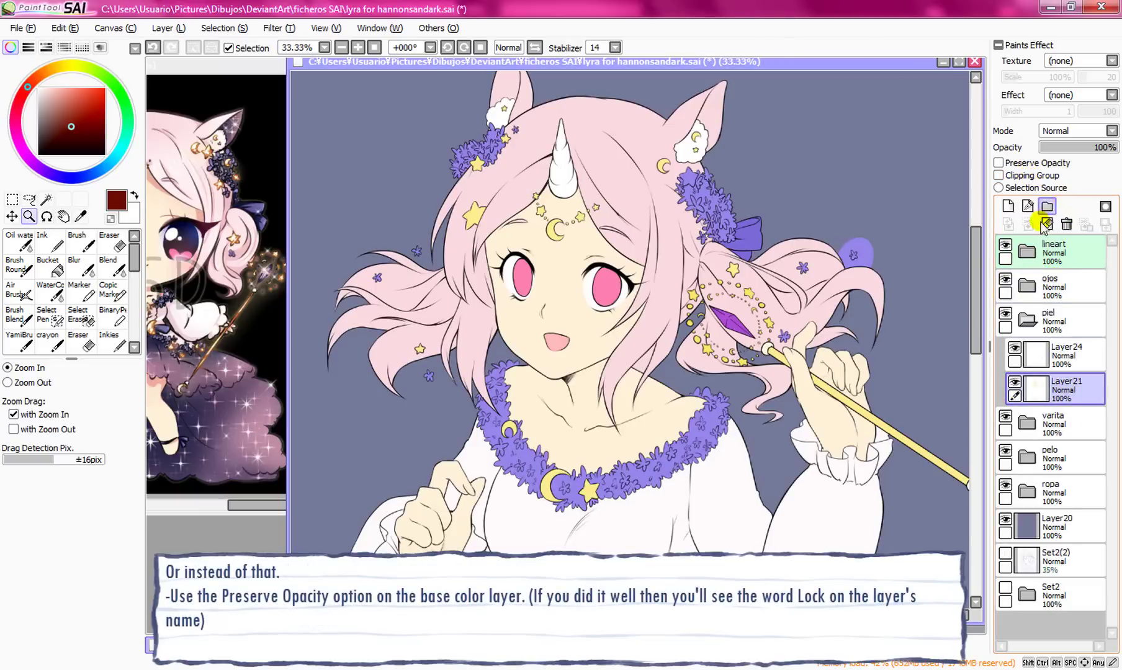
Step: Try Preserve Opacity on the skin base layer as an alternative shading method, and switch it off again
click(1014, 384)
click(1015, 385)
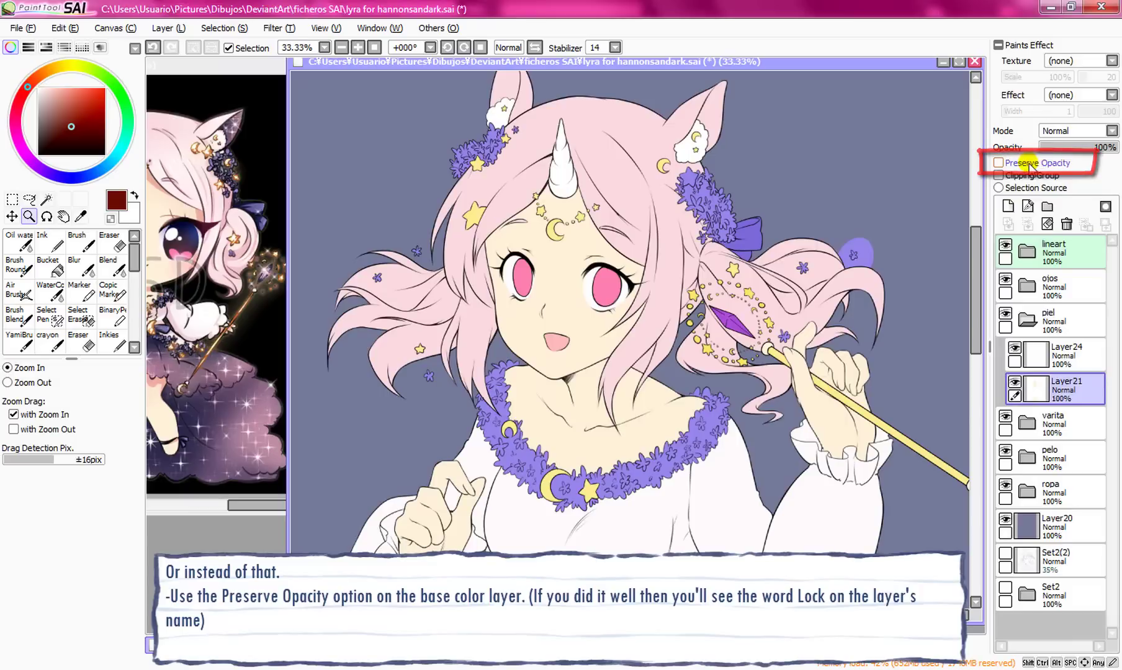
click(1011, 163)
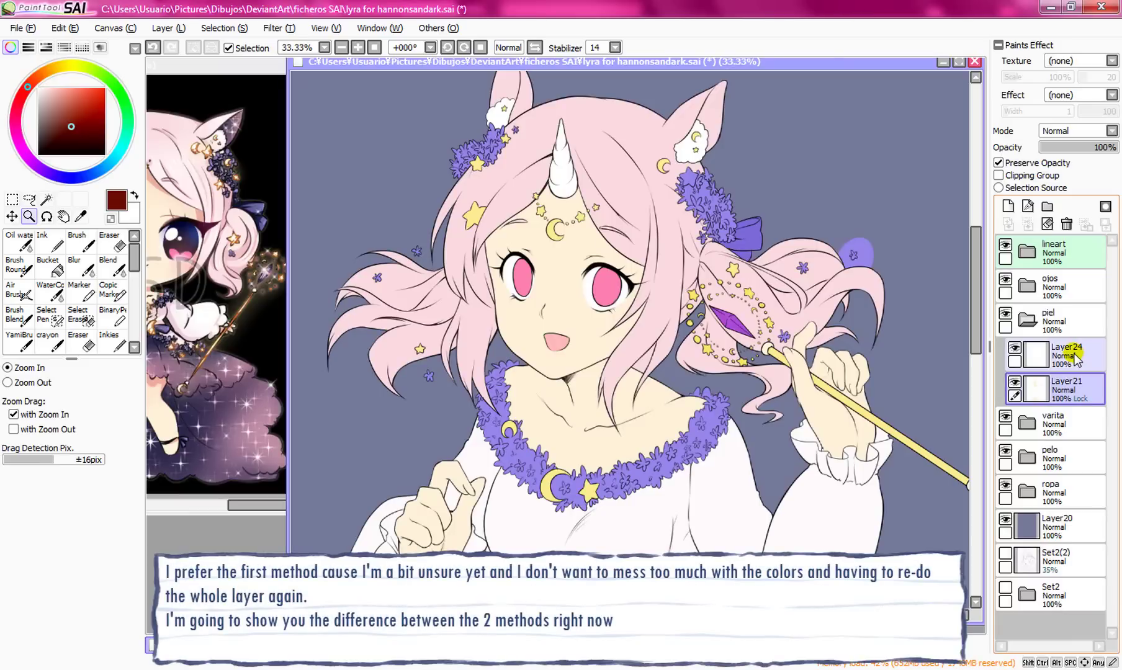
click(1001, 163)
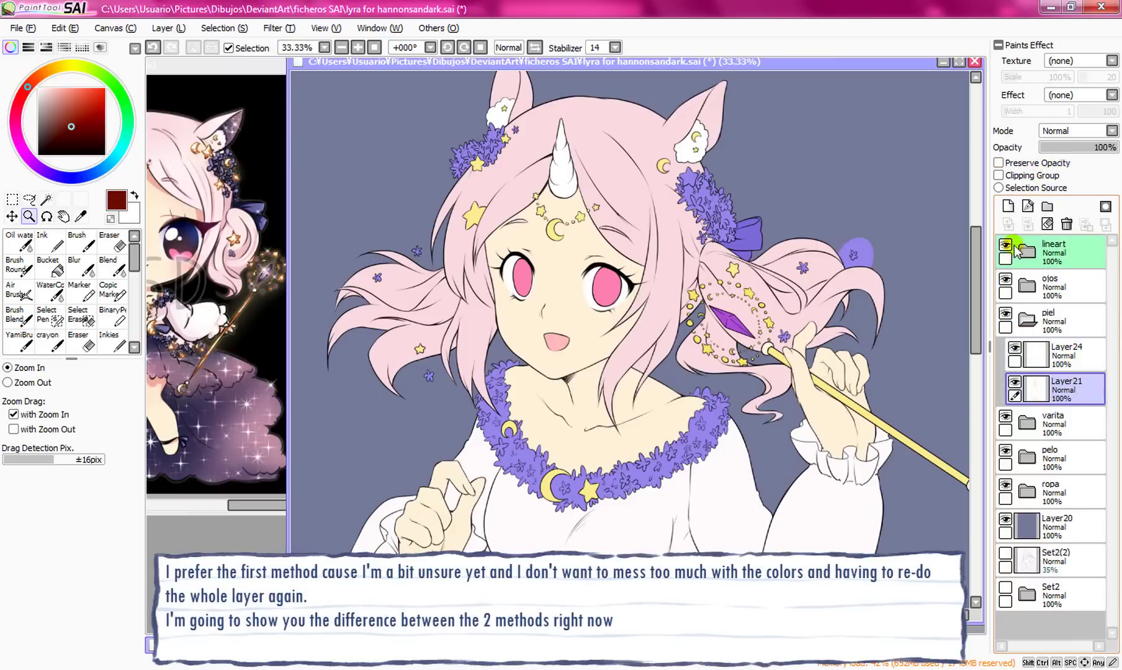
Step: Add a new Clipping Group layer above the skin base layer and choose the salmon swatch as the shadow colour
click(1007, 206)
click(998, 175)
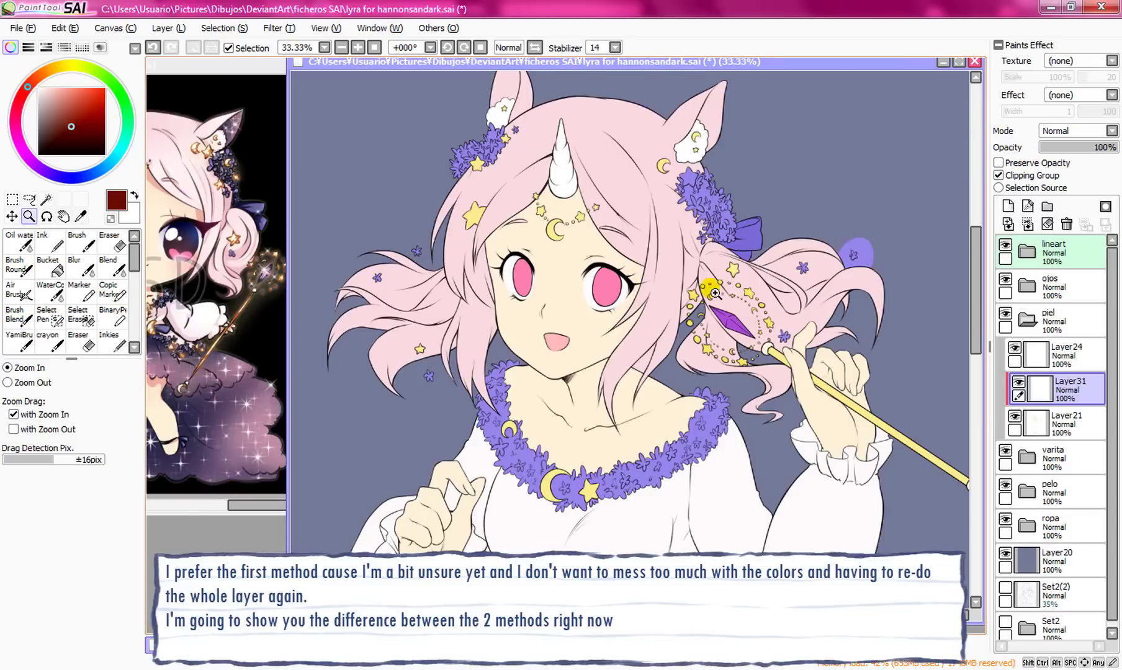
click(81, 47)
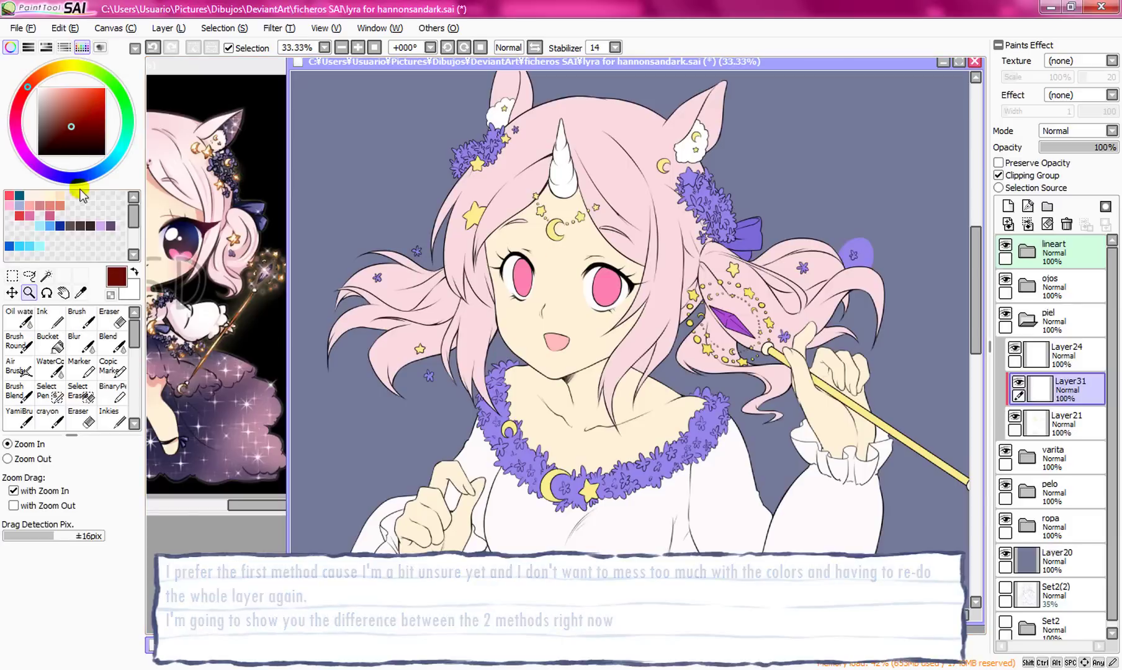
click(60, 205)
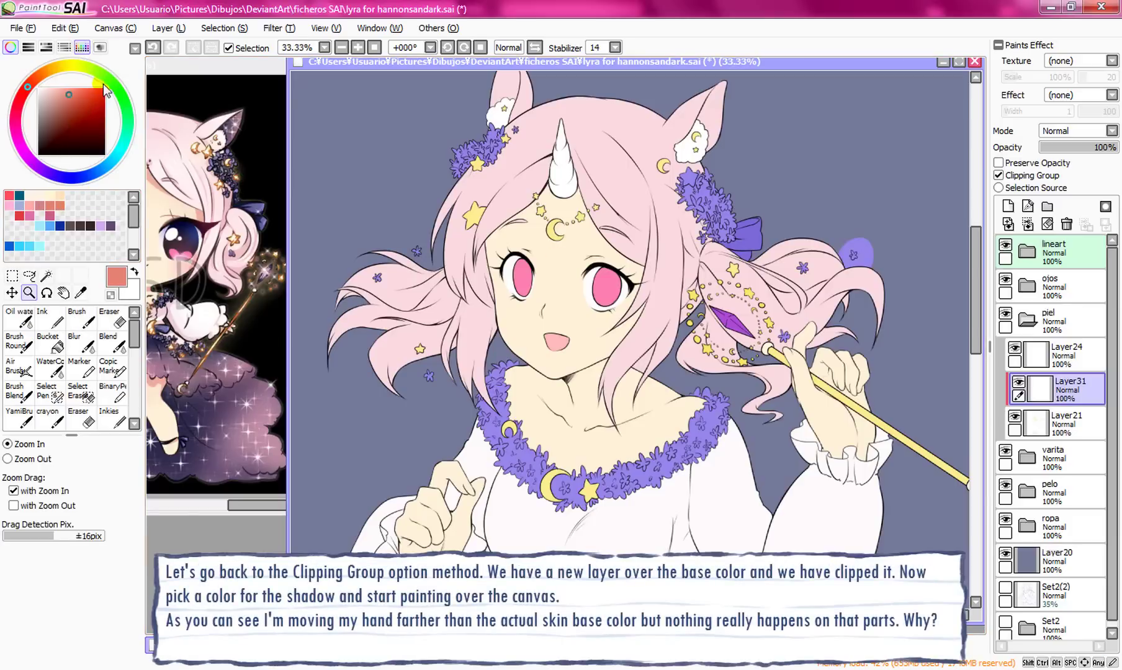
click(81, 47)
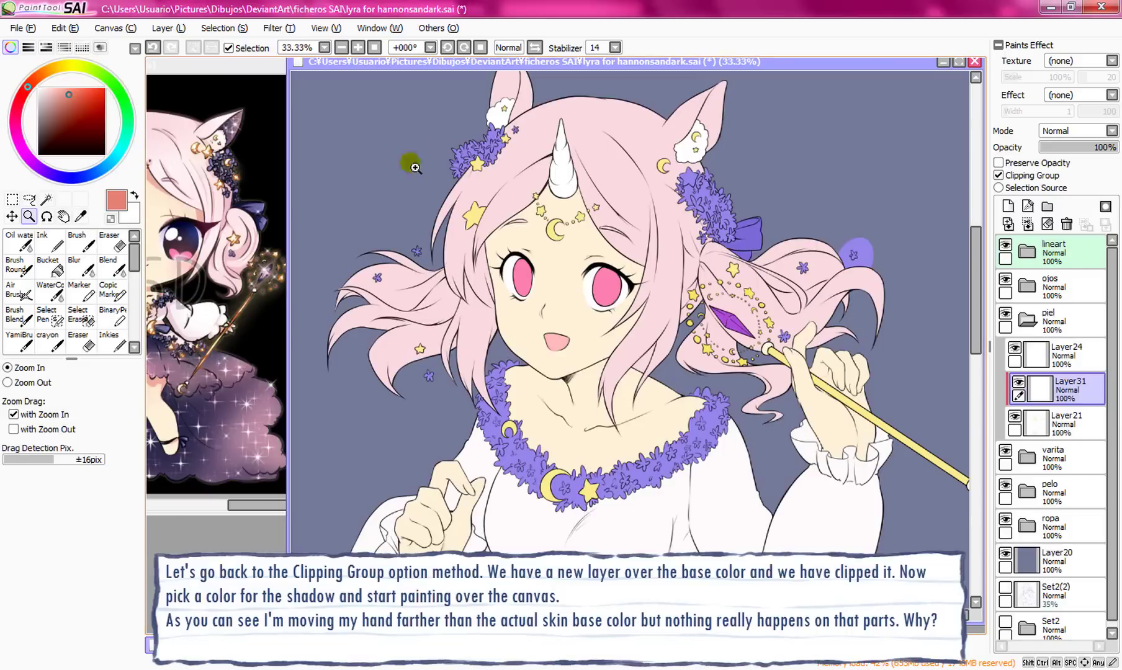
Step: Paint salmon shadows along the hairline and around the horn's base on the forehead, using the Ink brush at size 55
click(50, 242)
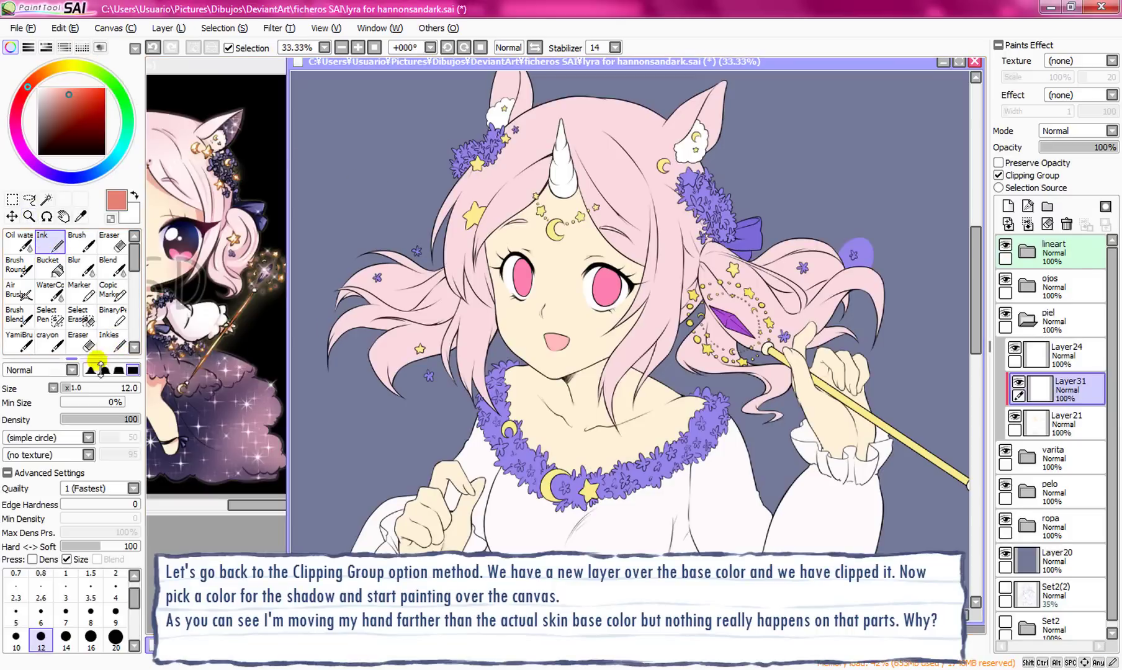
click(81, 385)
drag(92, 390, 112, 363)
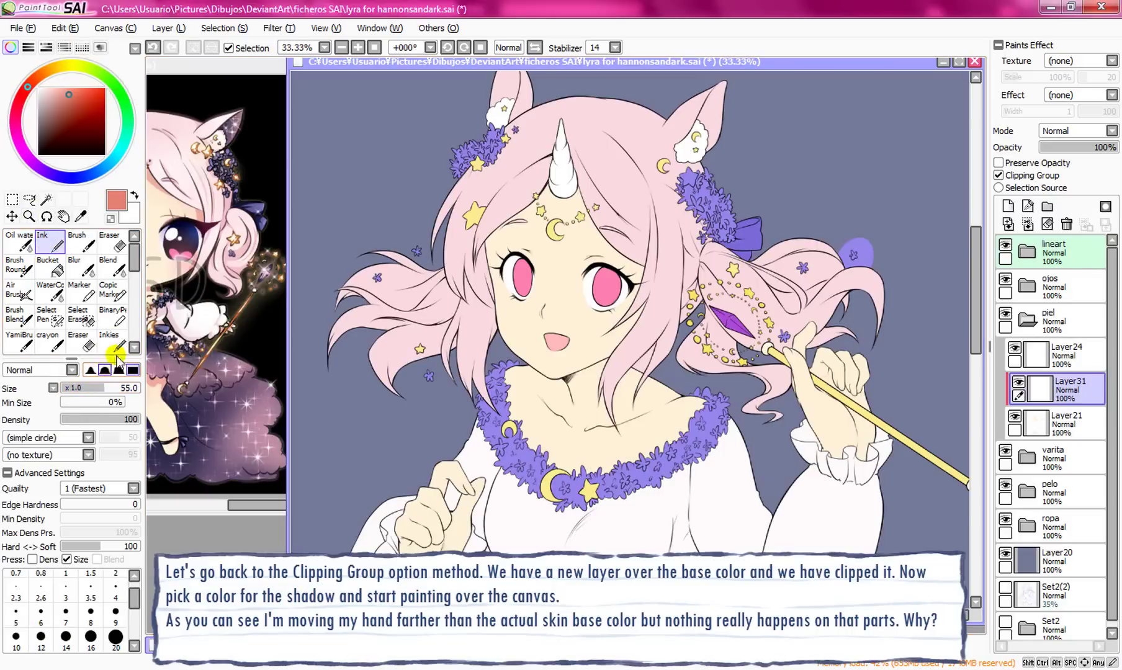
click(358, 47)
drag(537, 191, 579, 219)
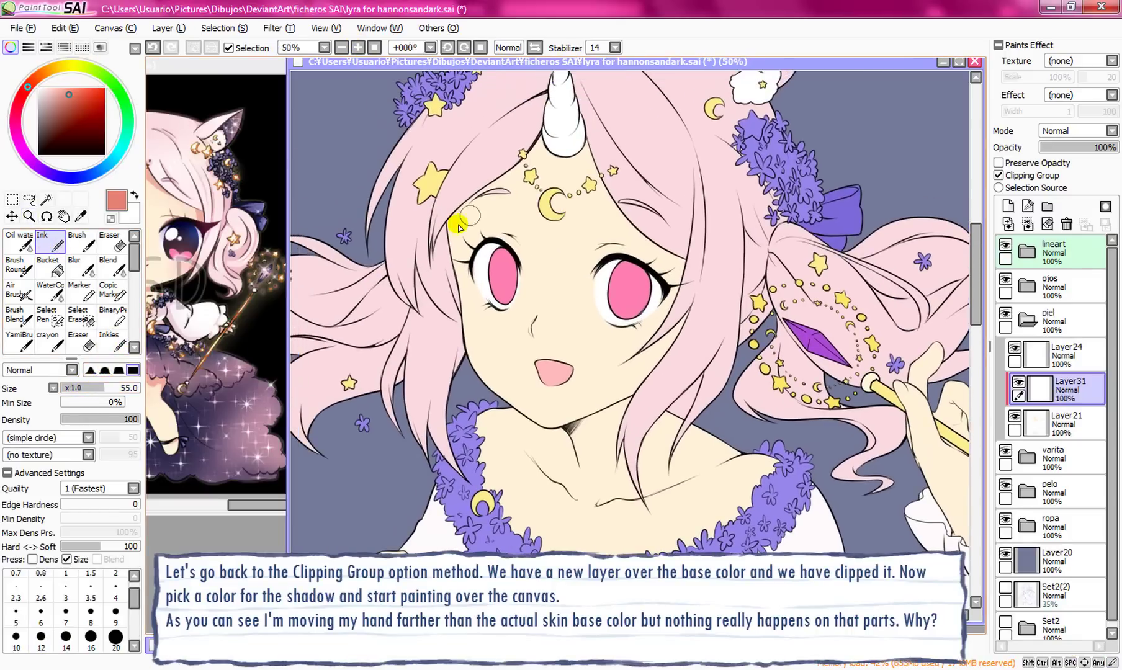
mouse_move(464, 218)
mouse_down()
mouse_move(447, 269)
mouse_move(471, 186)
mouse_move(514, 157)
mouse_move(444, 268)
mouse_up()
mouse_move(546, 144)
mouse_down()
mouse_move(550, 114)
mouse_move(590, 173)
mouse_move(576, 128)
mouse_up()
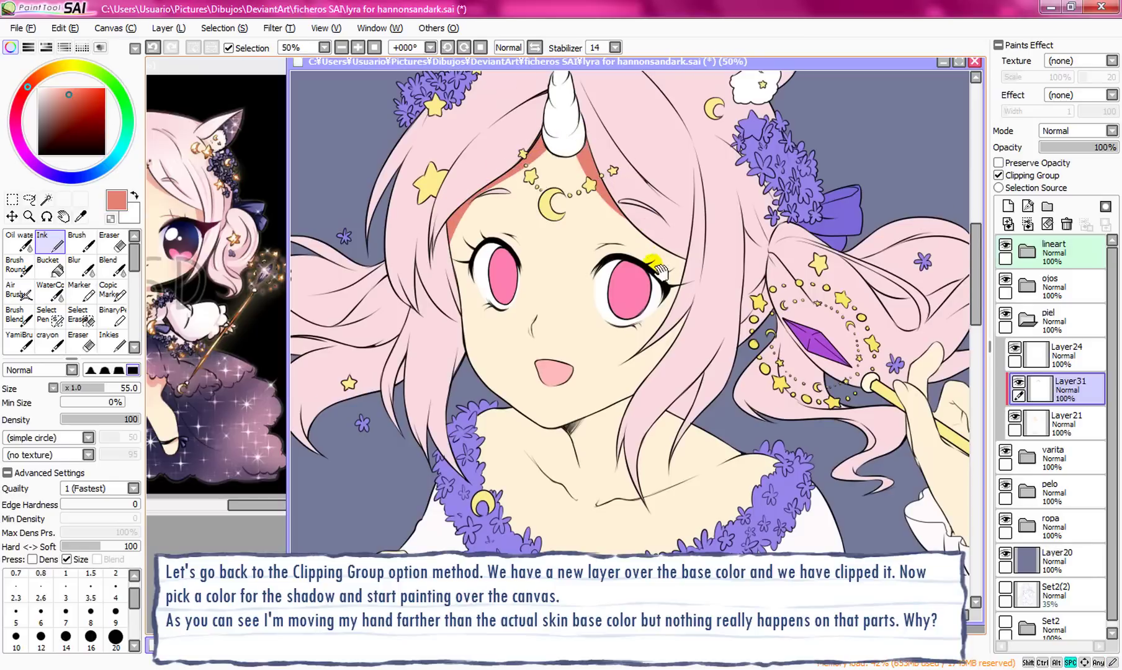
Step: Paint the salmon shadow across the neck and shoulder below the chin, letting strokes run past the skin edges
drag(655, 263, 623, 150)
mouse_move(448, 314)
mouse_down()
mouse_move(503, 333)
mouse_move(523, 363)
mouse_move(441, 300)
mouse_move(449, 292)
mouse_move(483, 306)
mouse_move(528, 341)
mouse_move(546, 387)
mouse_move(602, 379)
mouse_move(723, 328)
mouse_move(607, 352)
mouse_move(646, 342)
mouse_up()
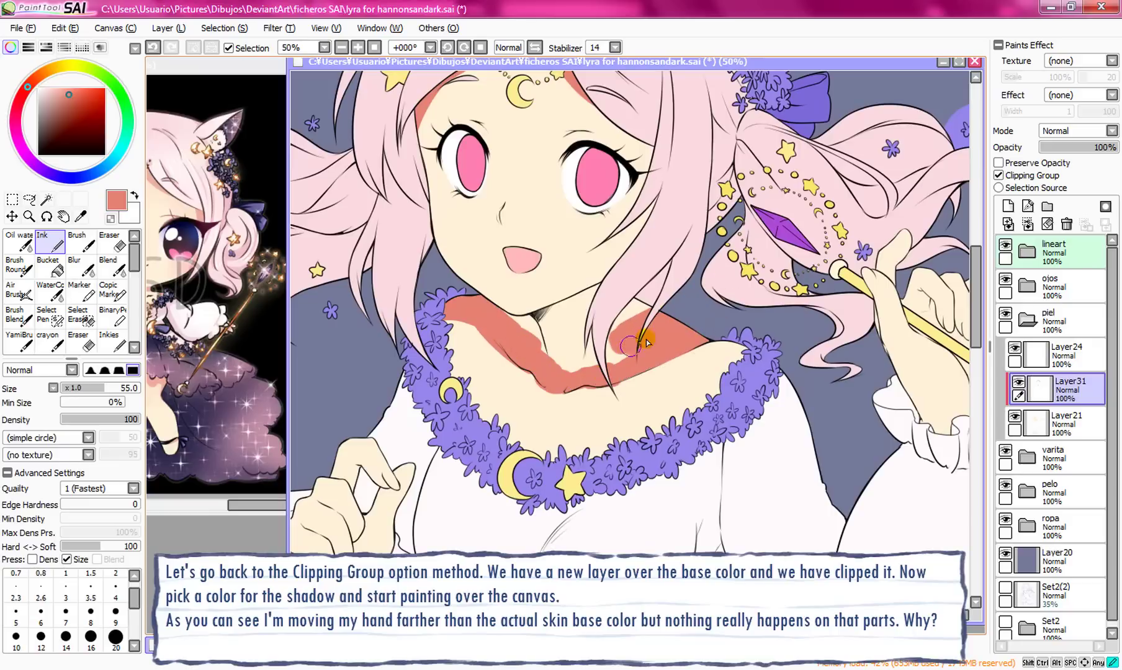
mouse_move(754, 289)
mouse_down()
mouse_move(681, 324)
mouse_move(614, 335)
mouse_move(737, 271)
mouse_move(585, 343)
mouse_move(698, 278)
mouse_move(629, 328)
mouse_move(688, 319)
mouse_move(645, 346)
mouse_move(708, 317)
mouse_move(605, 362)
mouse_move(604, 298)
mouse_up()
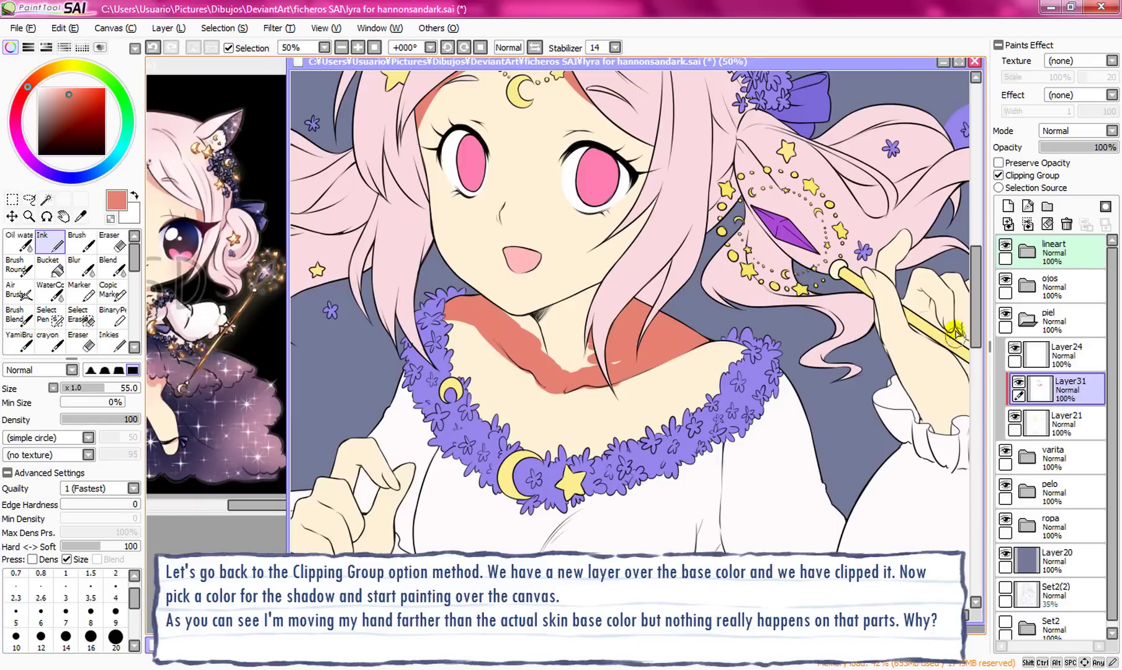
Step: Switch Clipping Group off for the salmon shadow layer to compare the strokes beyond the skin, and switch it on again
click(1017, 382)
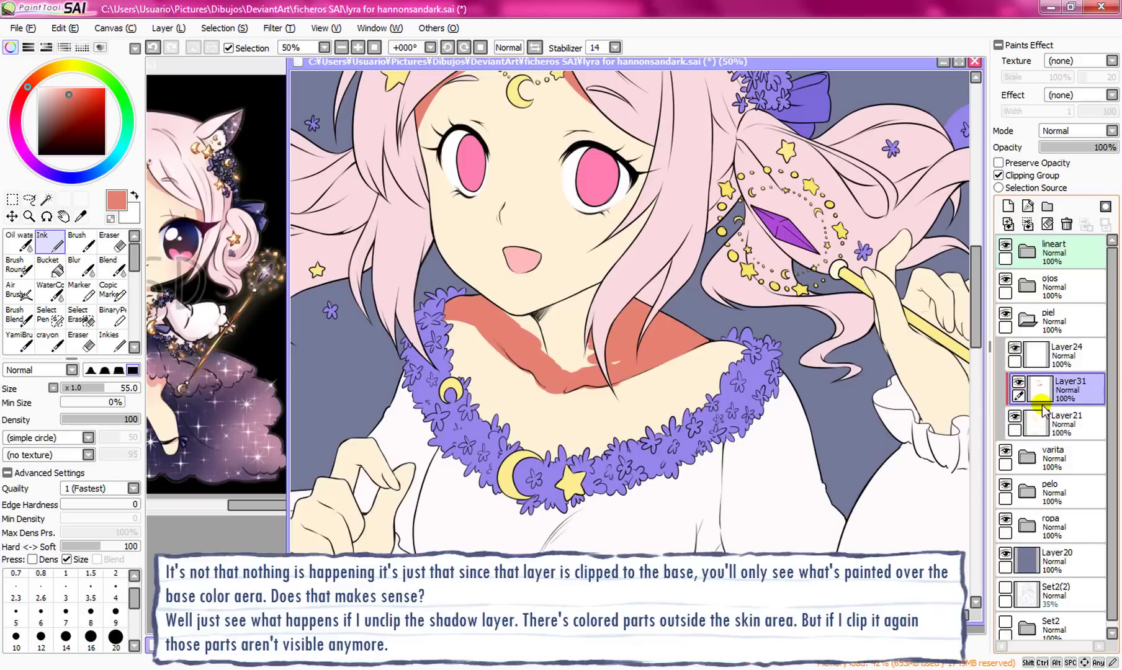
click(1061, 426)
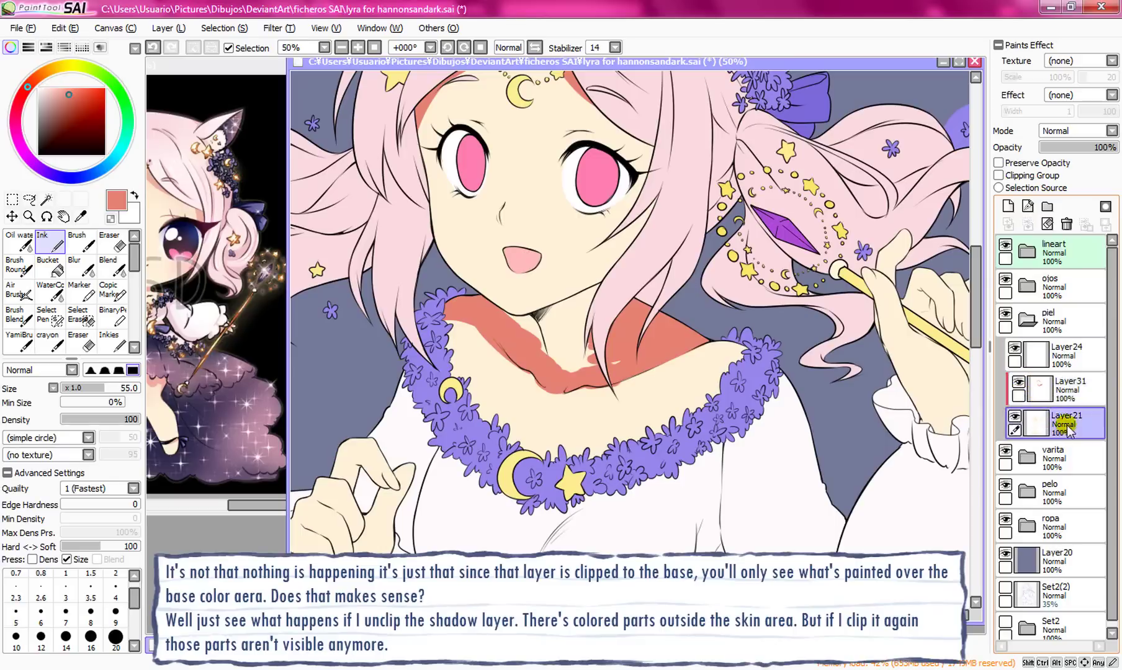
click(1063, 390)
click(1005, 177)
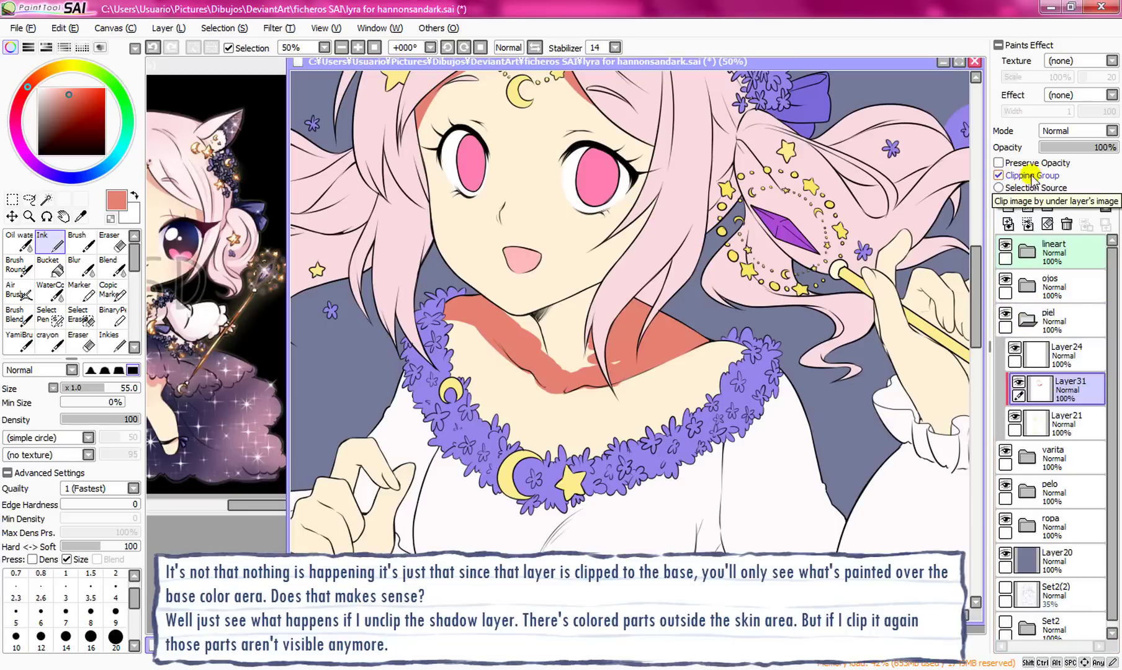
click(1030, 179)
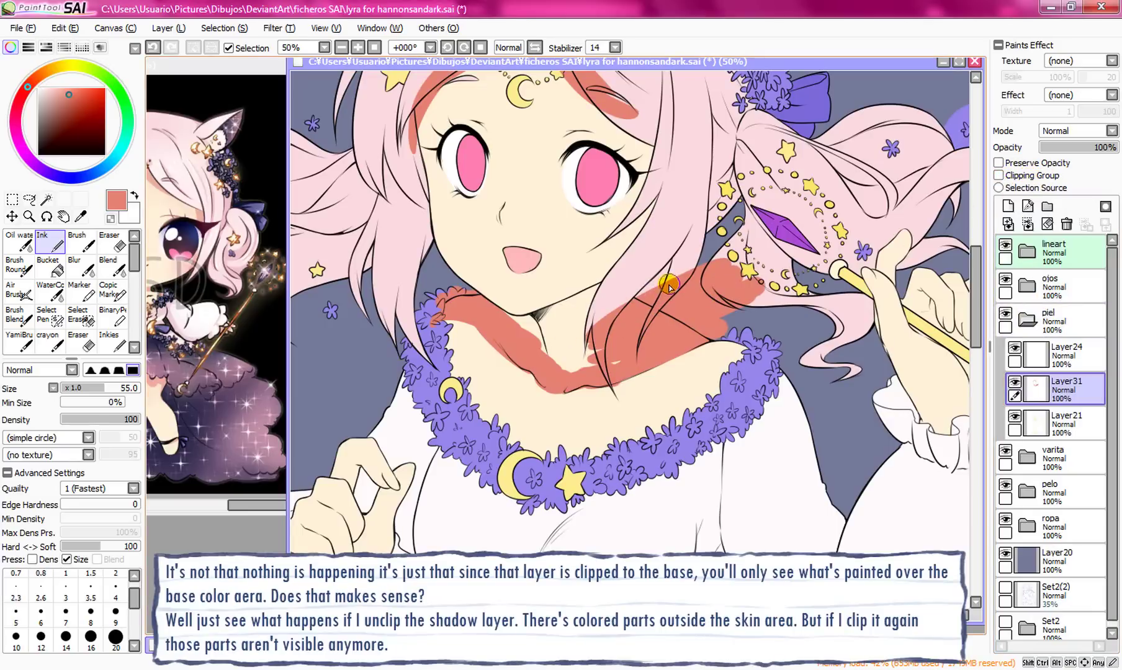
click(1033, 177)
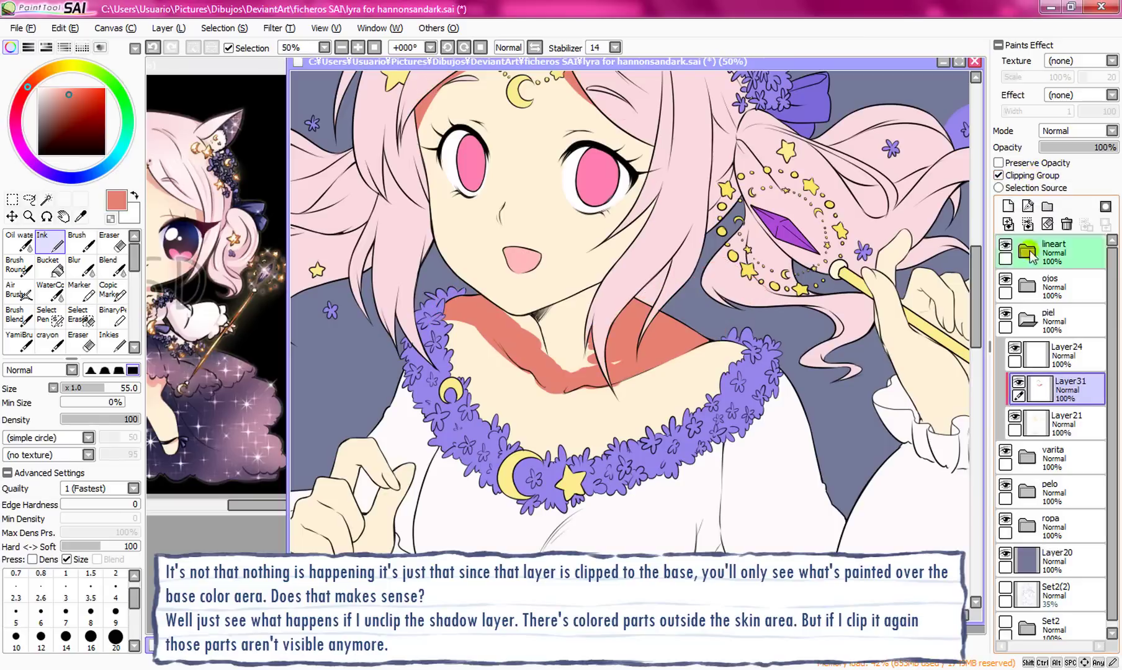
Step: Delete the clipped shadow layer and turn on Preserve Opacity for the skin base layer
click(1049, 424)
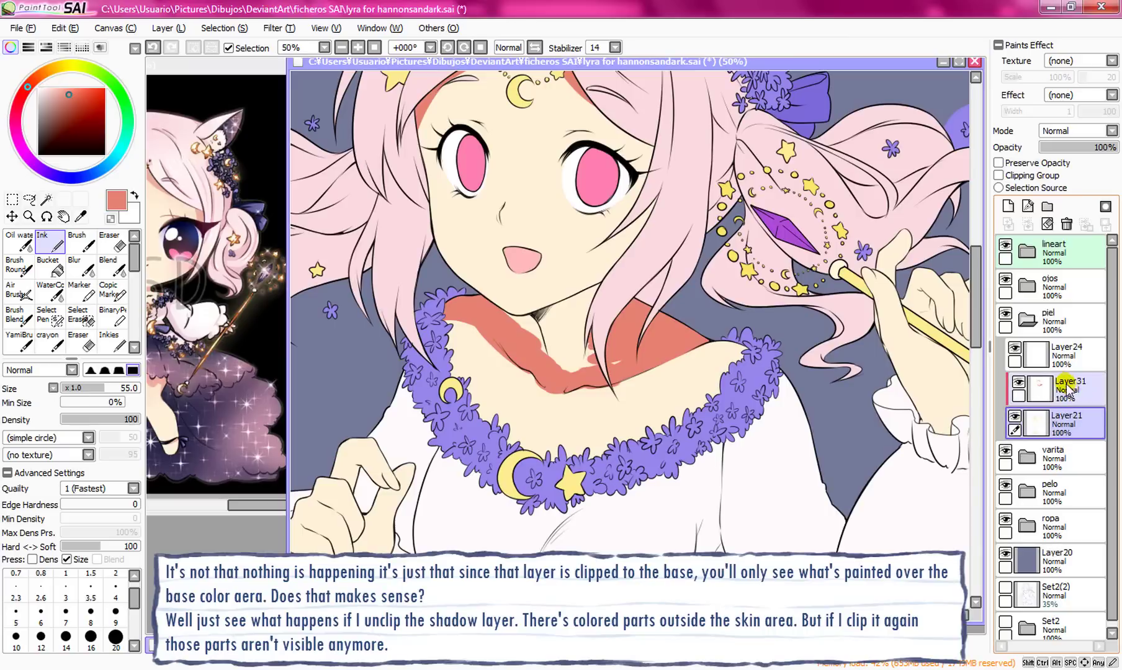
drag(1068, 391, 1067, 223)
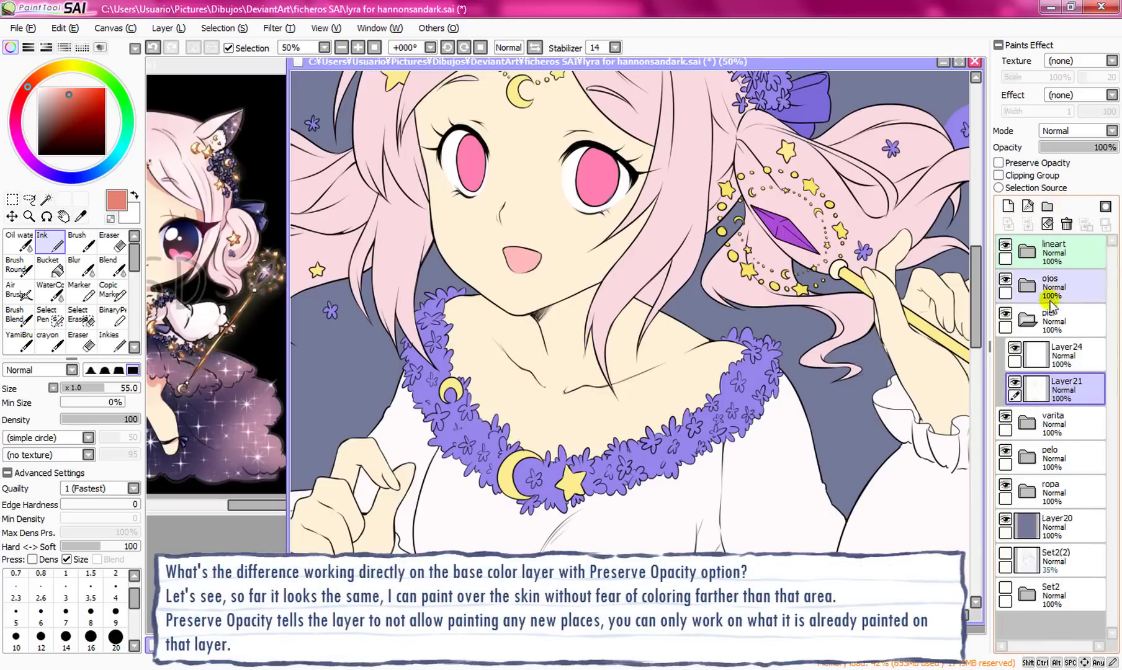
click(999, 162)
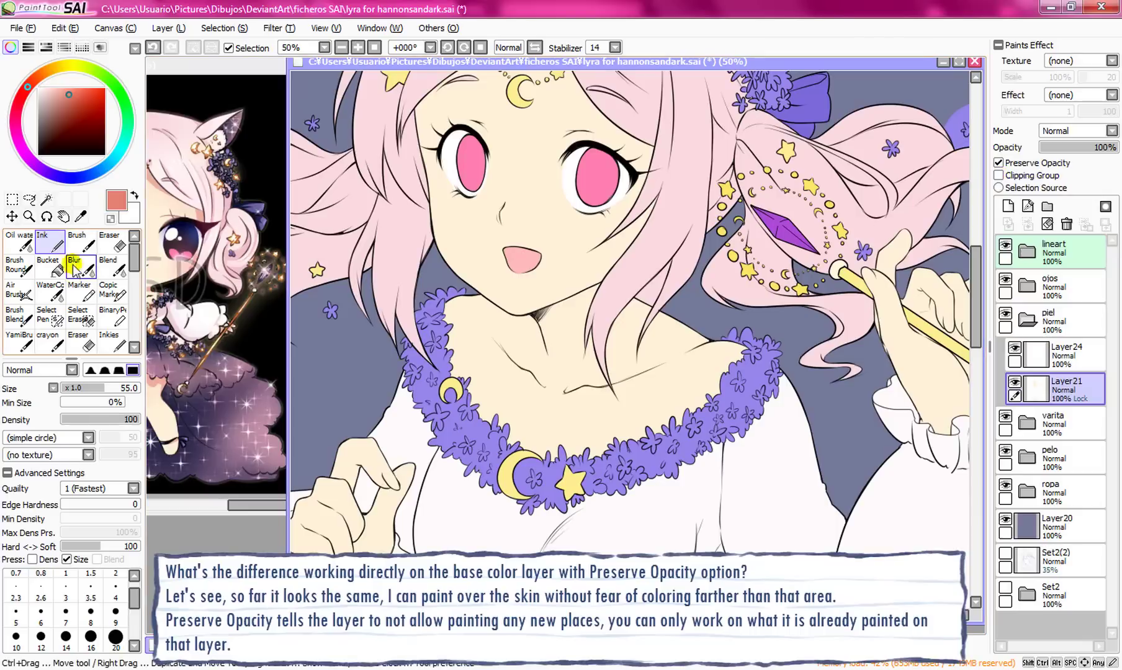
Step: Paint salmon over the shoulder and lower neck directly on the skin base layer, and erase part of it with the Eraser at size 29
mouse_move(696, 329)
mouse_down()
mouse_move(719, 323)
mouse_move(614, 374)
mouse_move(714, 325)
mouse_move(606, 350)
mouse_move(632, 329)
mouse_move(690, 327)
mouse_up()
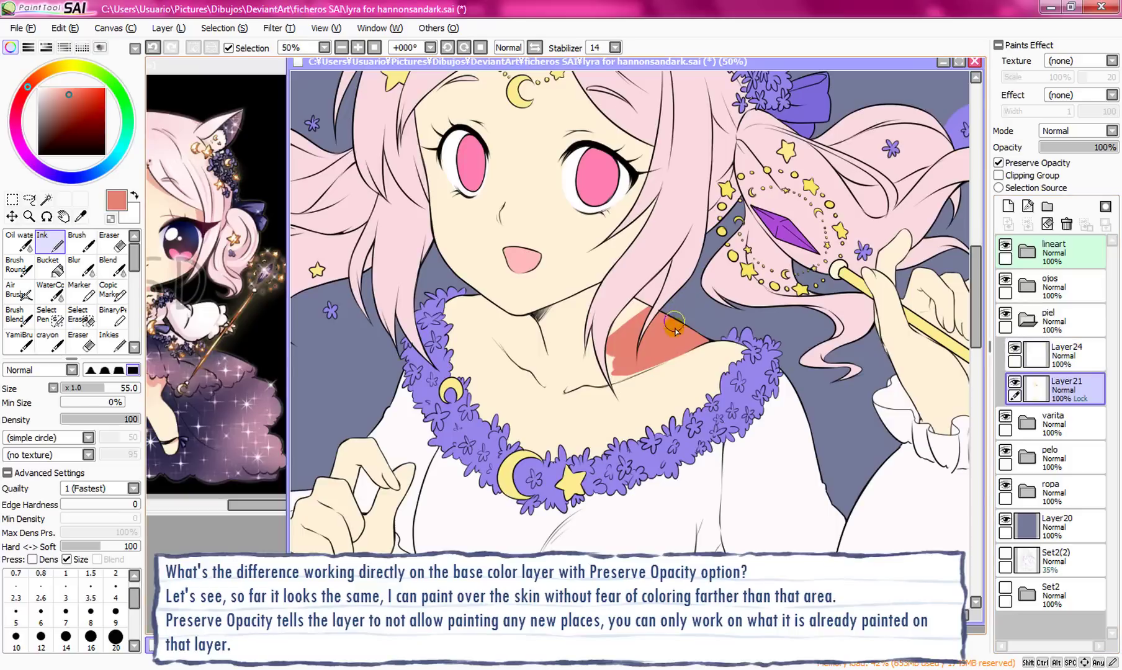
mouse_move(674, 328)
mouse_down()
mouse_move(660, 381)
mouse_move(687, 336)
mouse_move(832, 333)
mouse_move(834, 320)
mouse_move(708, 281)
mouse_move(653, 290)
mouse_move(649, 275)
mouse_move(737, 249)
mouse_move(784, 310)
mouse_move(742, 257)
mouse_move(617, 355)
mouse_move(643, 370)
mouse_move(622, 382)
mouse_move(644, 355)
mouse_move(638, 368)
mouse_move(597, 347)
mouse_move(551, 371)
mouse_up()
click(1007, 378)
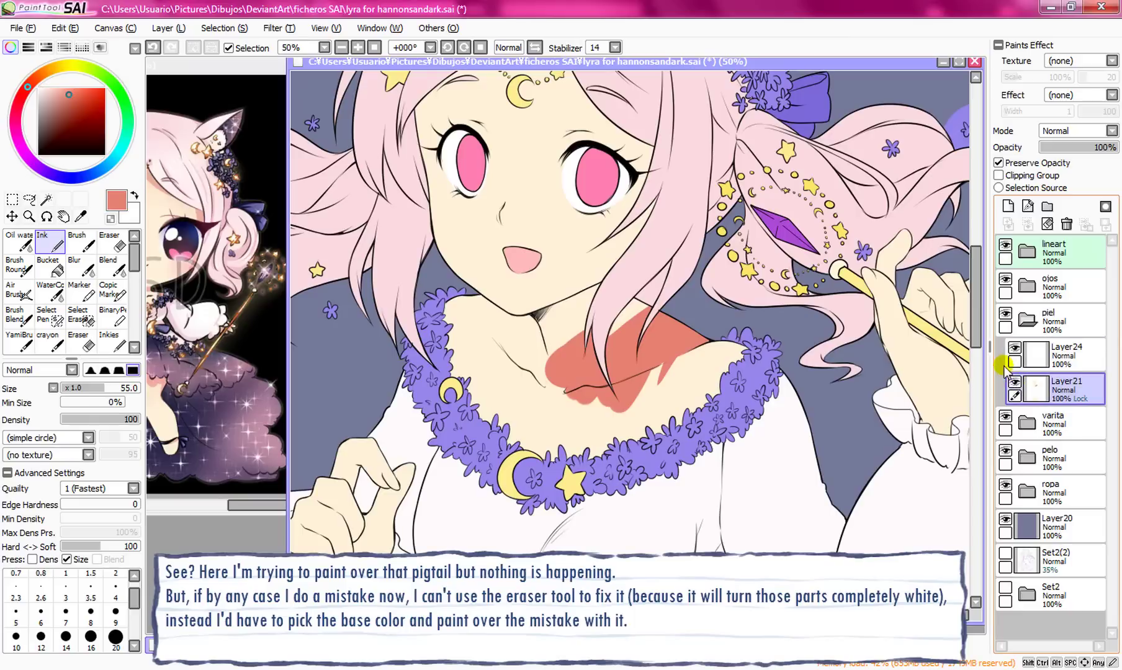
click(111, 240)
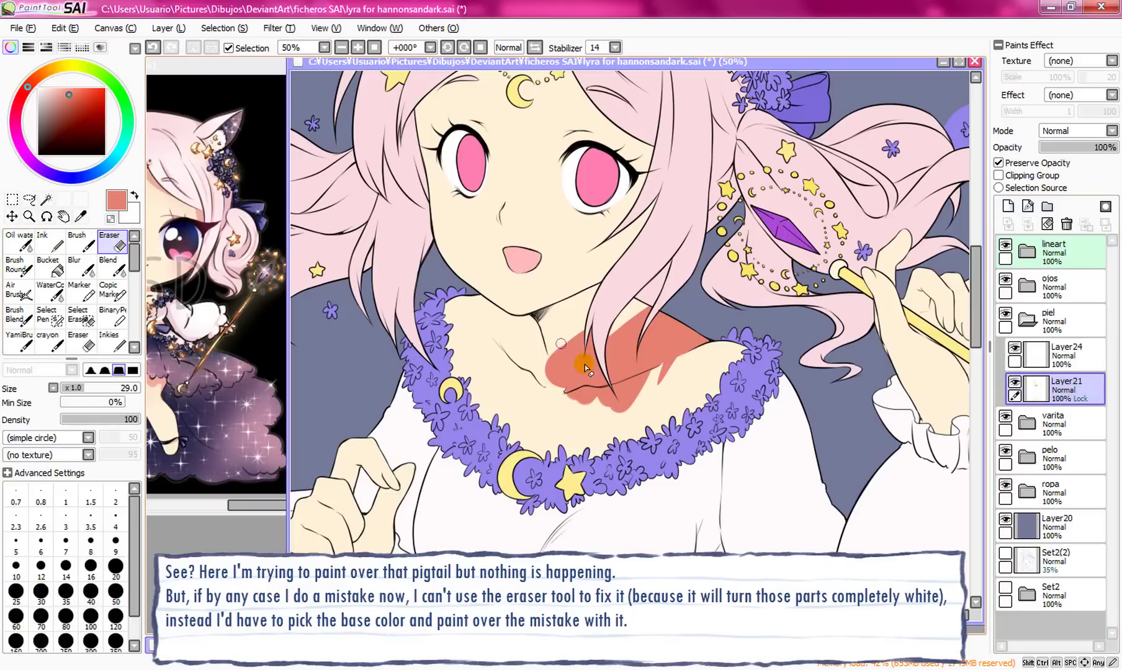
mouse_move(565, 366)
mouse_down()
mouse_move(584, 378)
mouse_move(577, 397)
mouse_move(612, 368)
mouse_move(592, 409)
mouse_move(612, 402)
mouse_move(617, 413)
mouse_move(690, 347)
mouse_move(679, 385)
mouse_move(639, 409)
mouse_move(657, 417)
mouse_move(705, 373)
mouse_move(682, 358)
mouse_up()
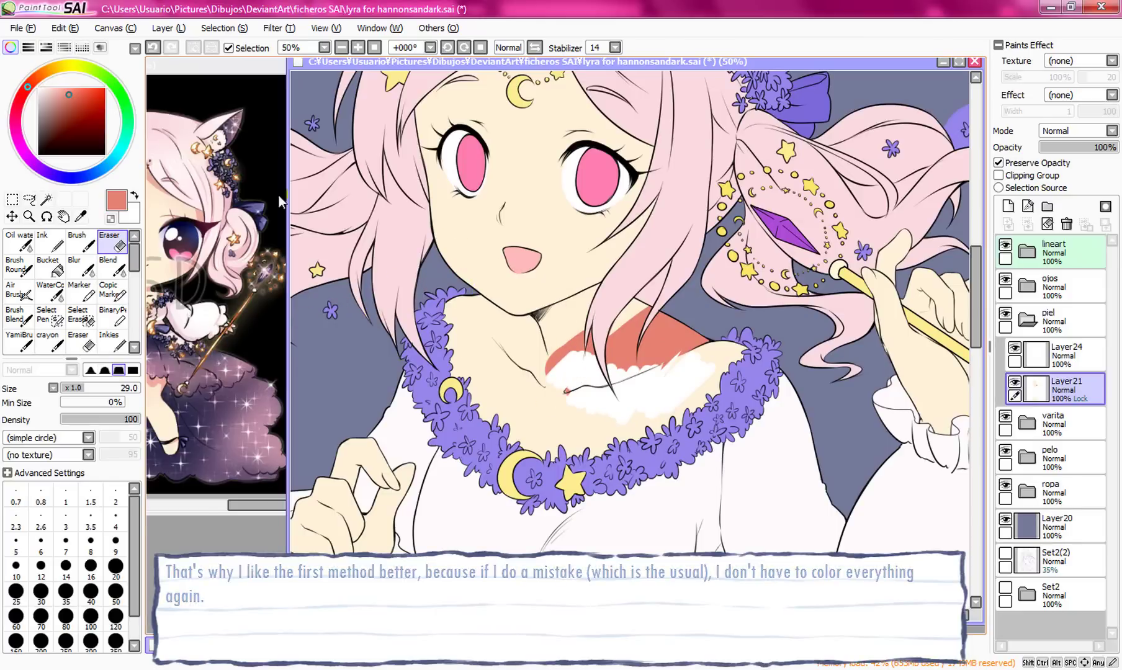
Step: Repaint the salmon and erased patches on the neck and shoulder with the sampled skin base colour, using the Ink brush at size 100
click(50, 242)
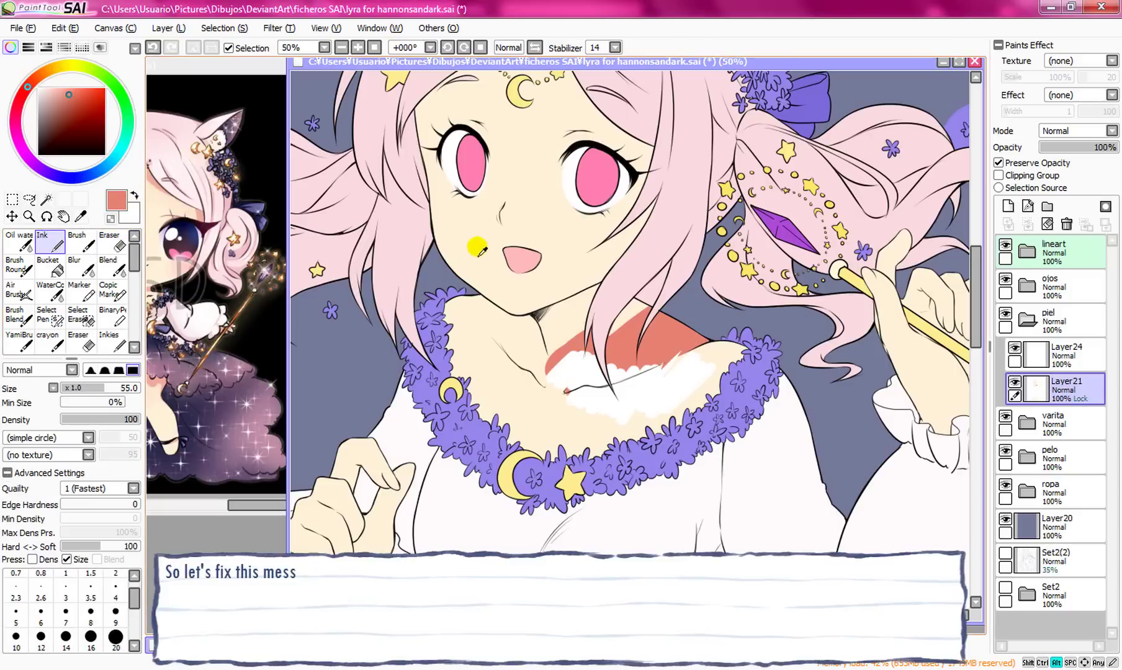
alt+click(477, 248)
click(118, 387)
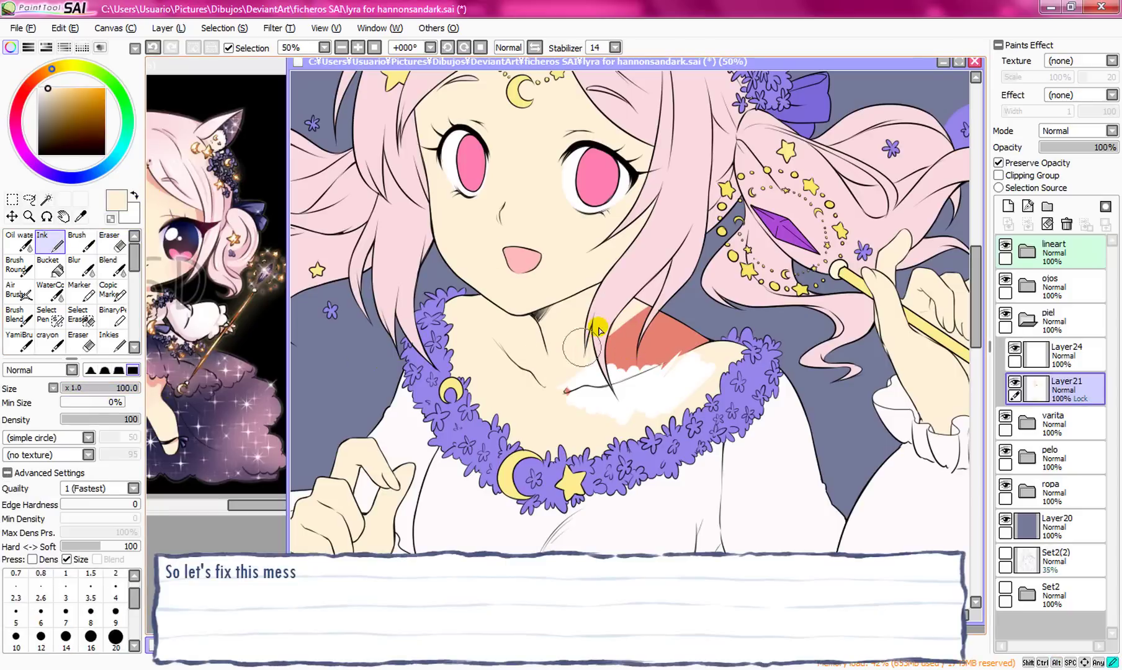
mouse_move(597, 329)
mouse_down()
mouse_move(634, 336)
mouse_move(679, 379)
mouse_move(744, 318)
mouse_move(689, 294)
mouse_move(635, 292)
mouse_move(666, 310)
mouse_up()
Step: Add a new layer above the skin base layer and make it a Clipping Group
drag(577, 129, 634, 207)
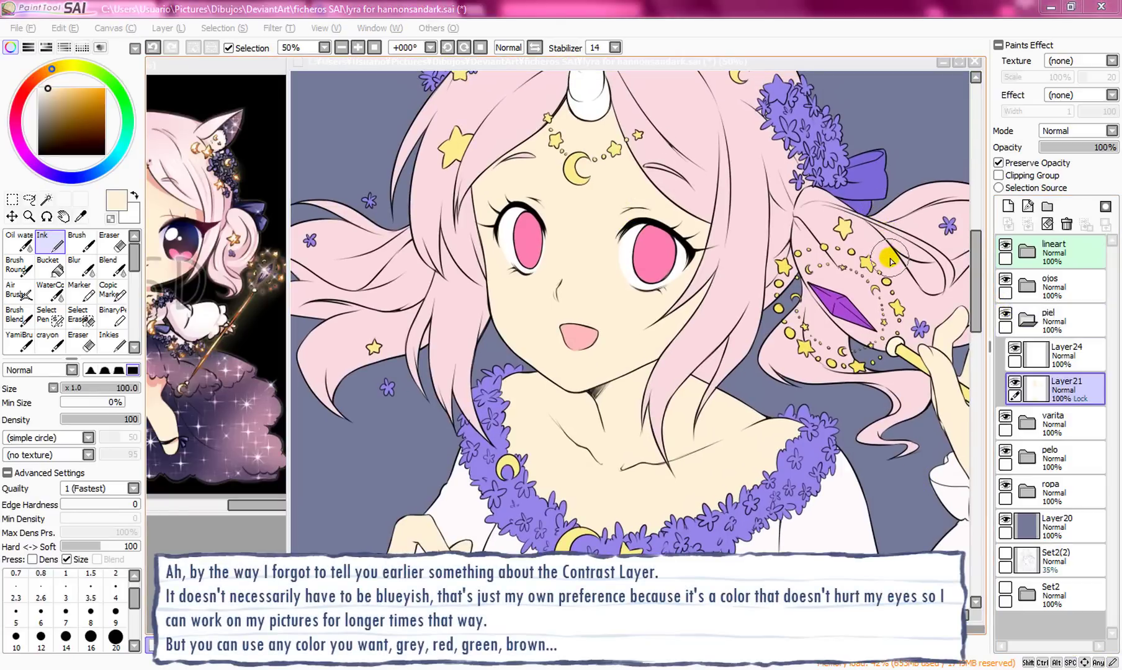
click(342, 47)
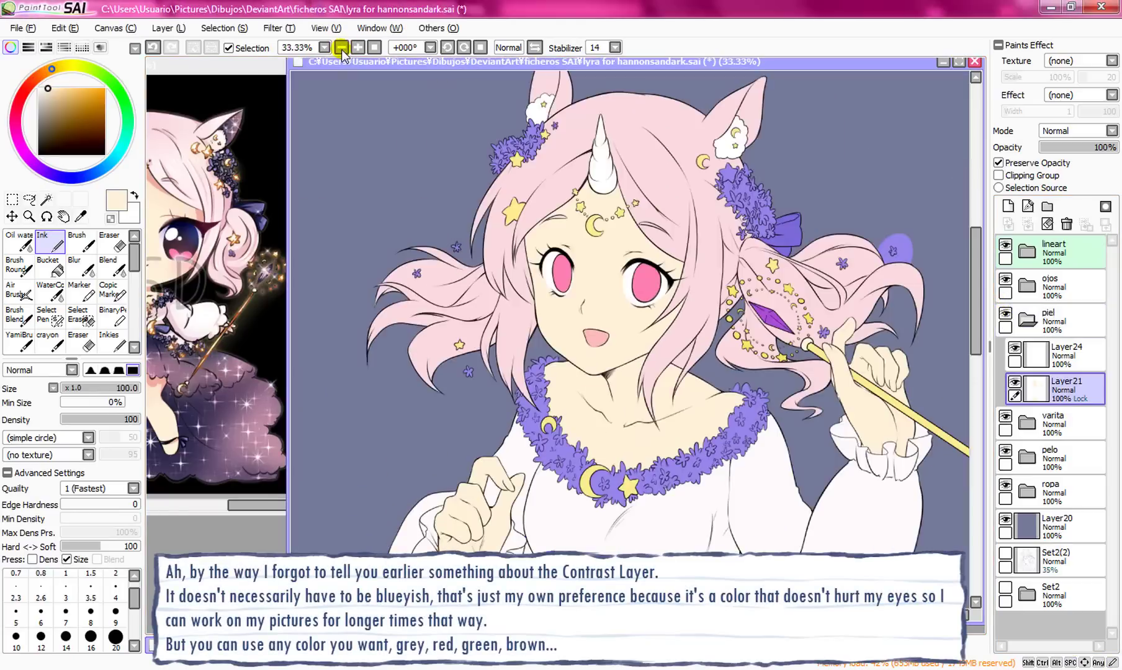
click(341, 47)
click(1062, 524)
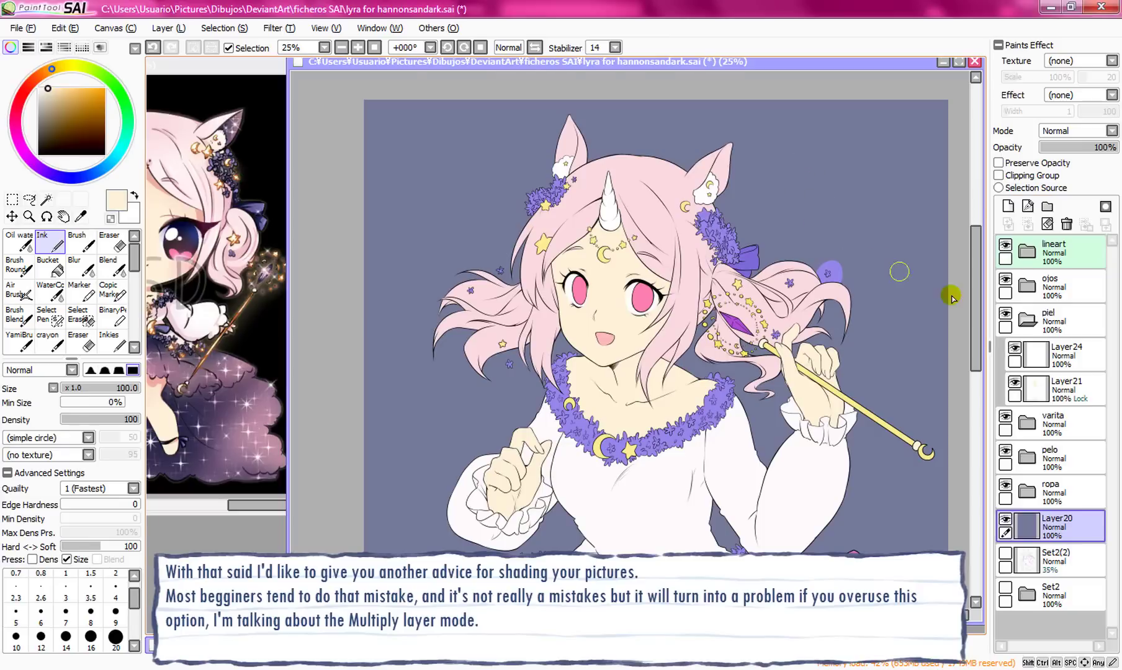
click(1070, 388)
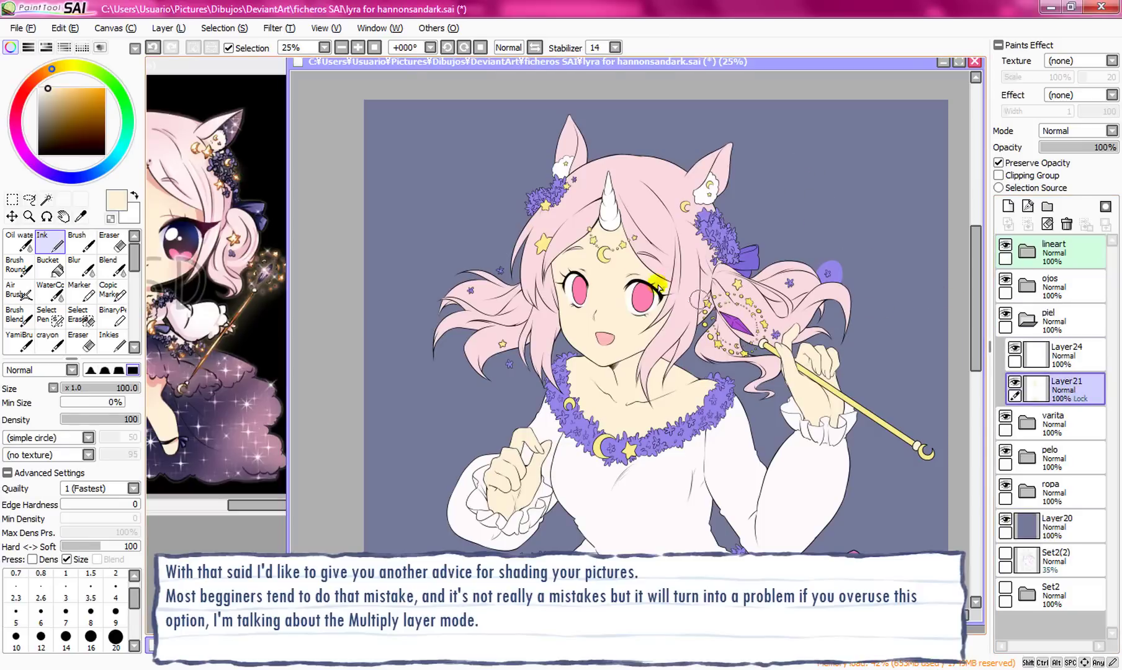
click(358, 47)
drag(645, 267, 589, 223)
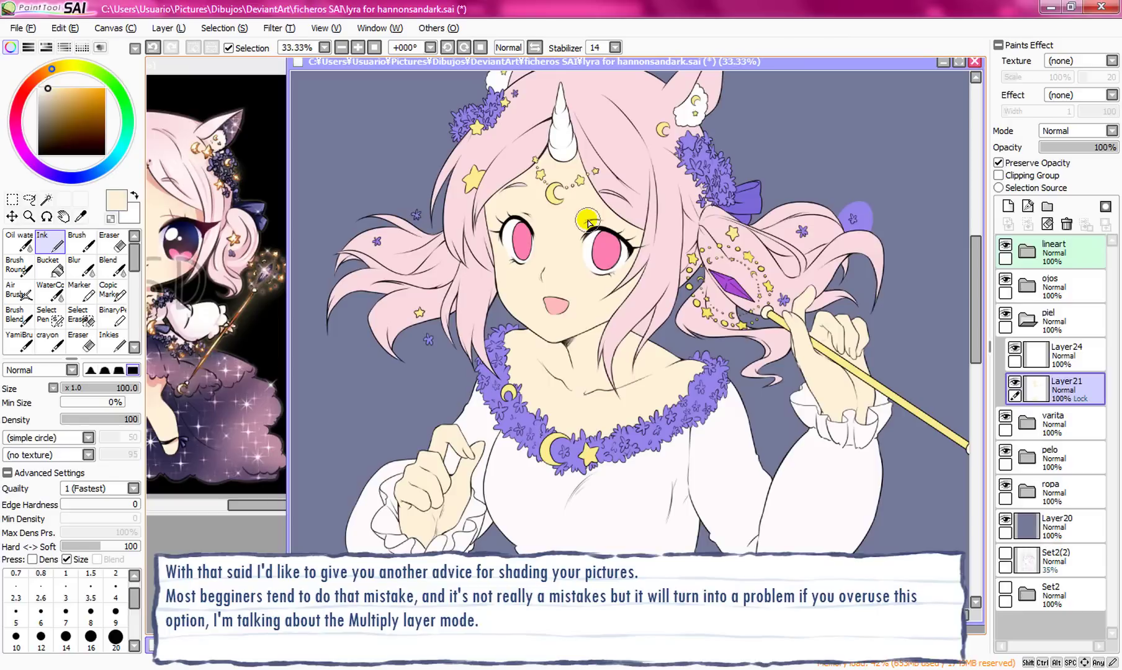
click(1008, 206)
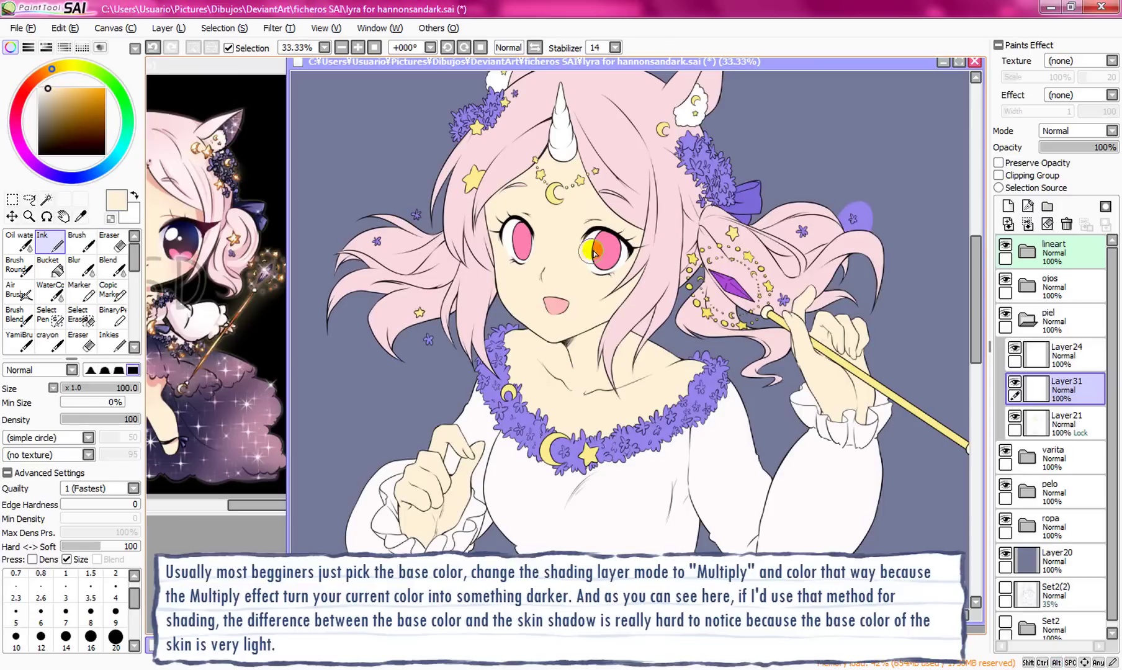
click(1023, 176)
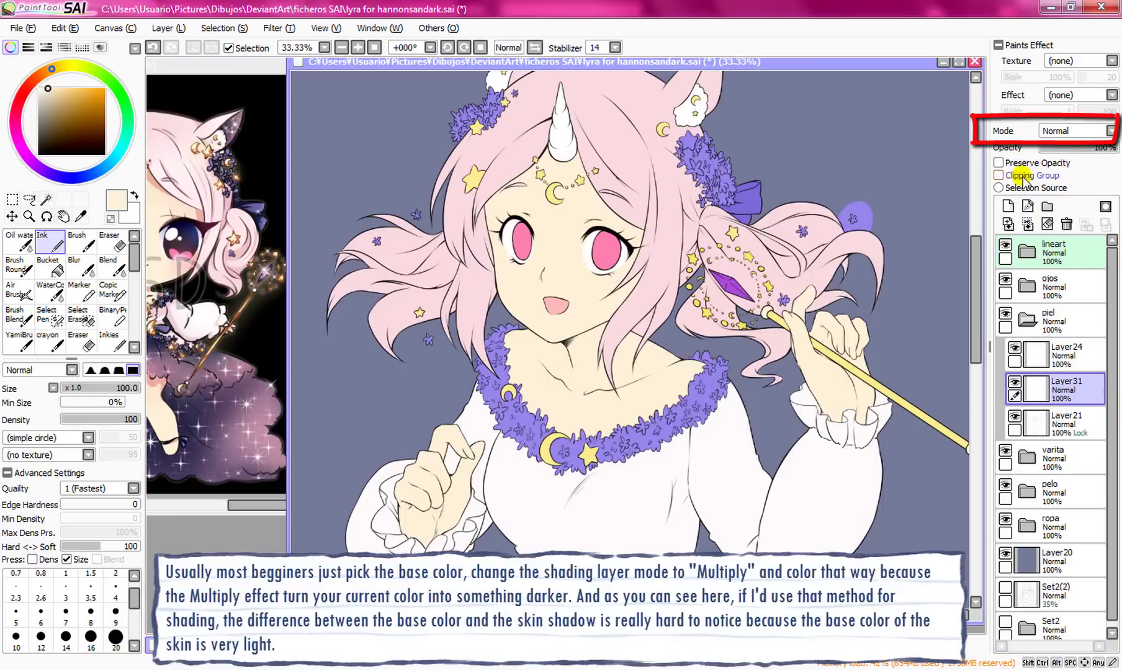
Step: Set the new clipped layer's mode to Multiply and paint a trial shadow on the forehead with the skin base colour
click(1059, 131)
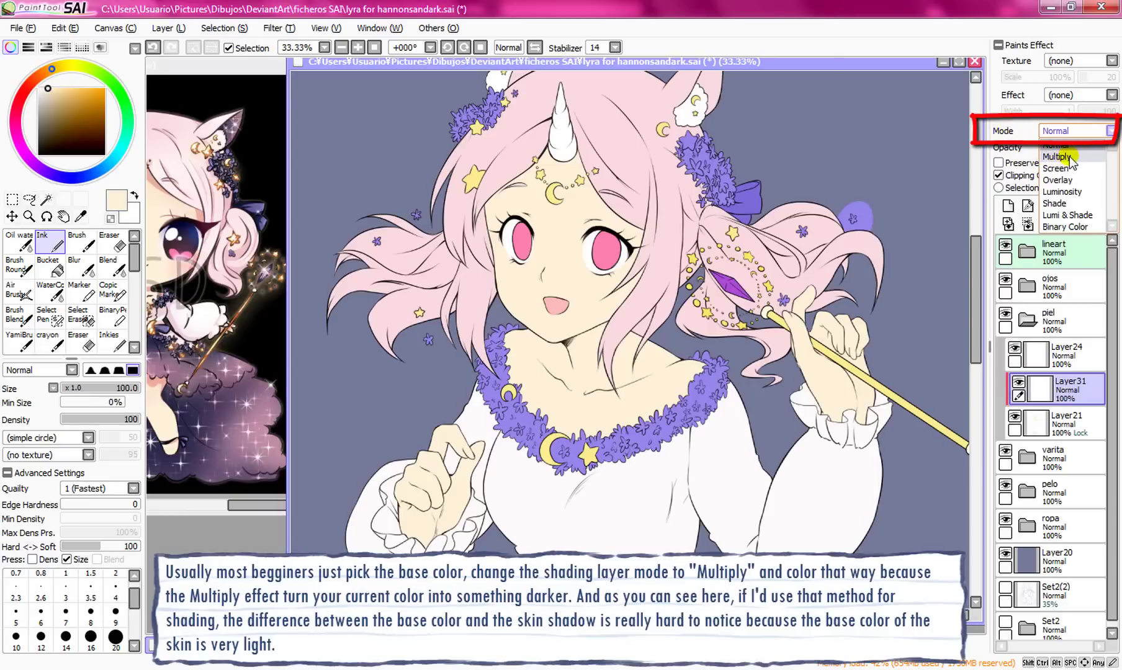
click(1068, 157)
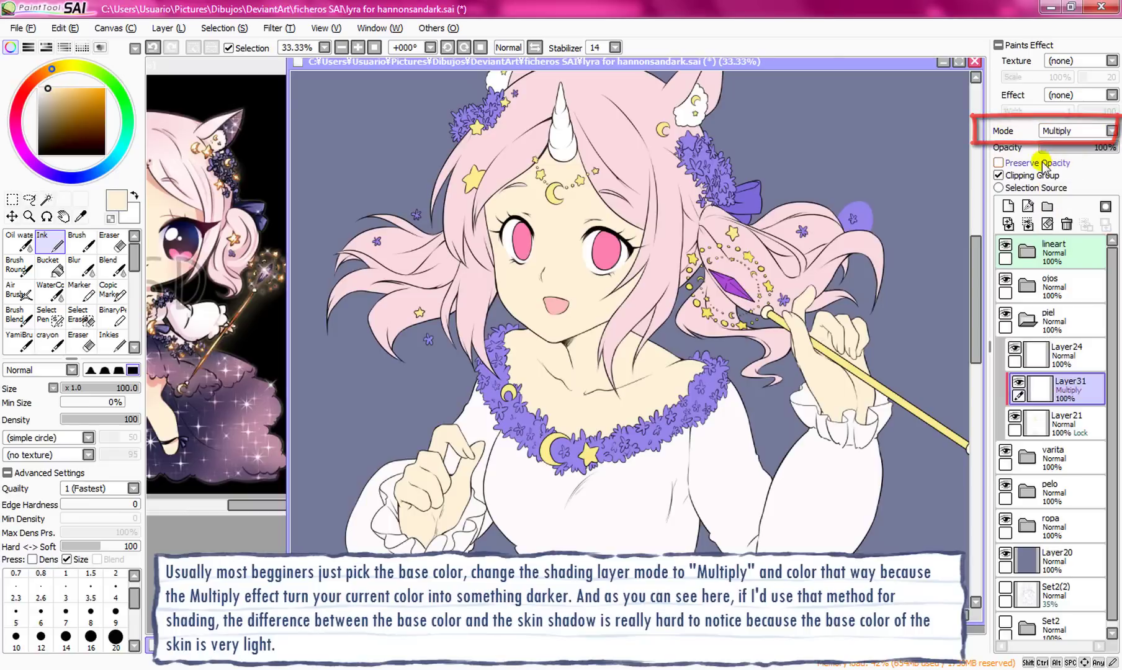
click(358, 47)
drag(607, 165, 639, 206)
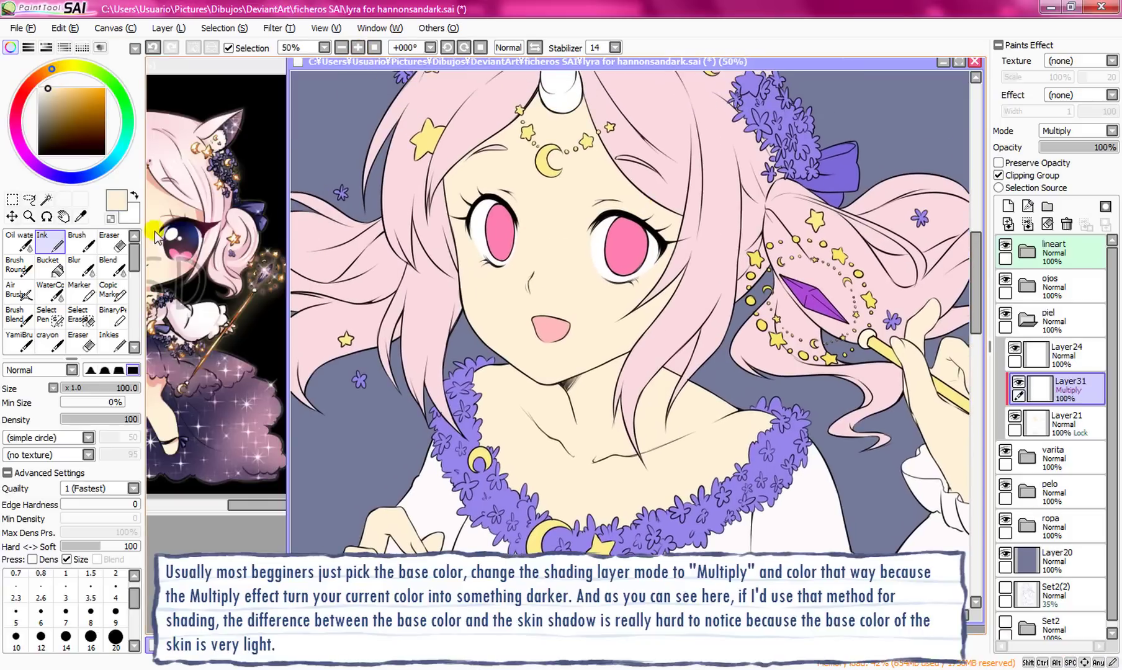
drag(404, 160, 396, 214)
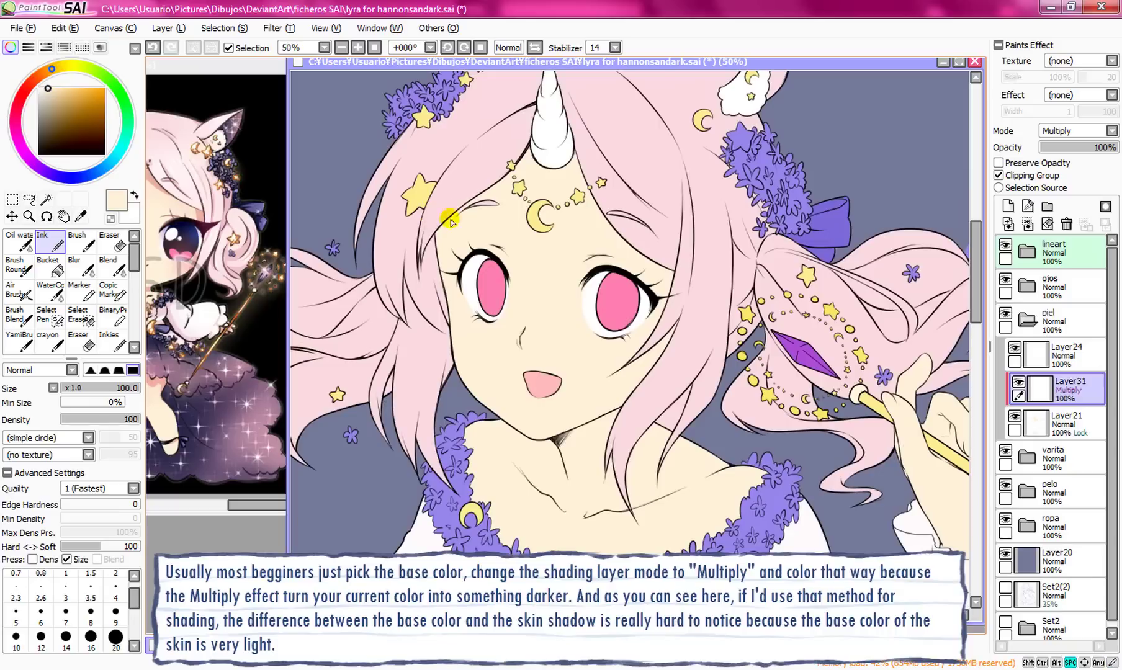
mouse_move(493, 180)
mouse_down()
mouse_move(444, 231)
mouse_move(432, 318)
mouse_move(470, 222)
mouse_up()
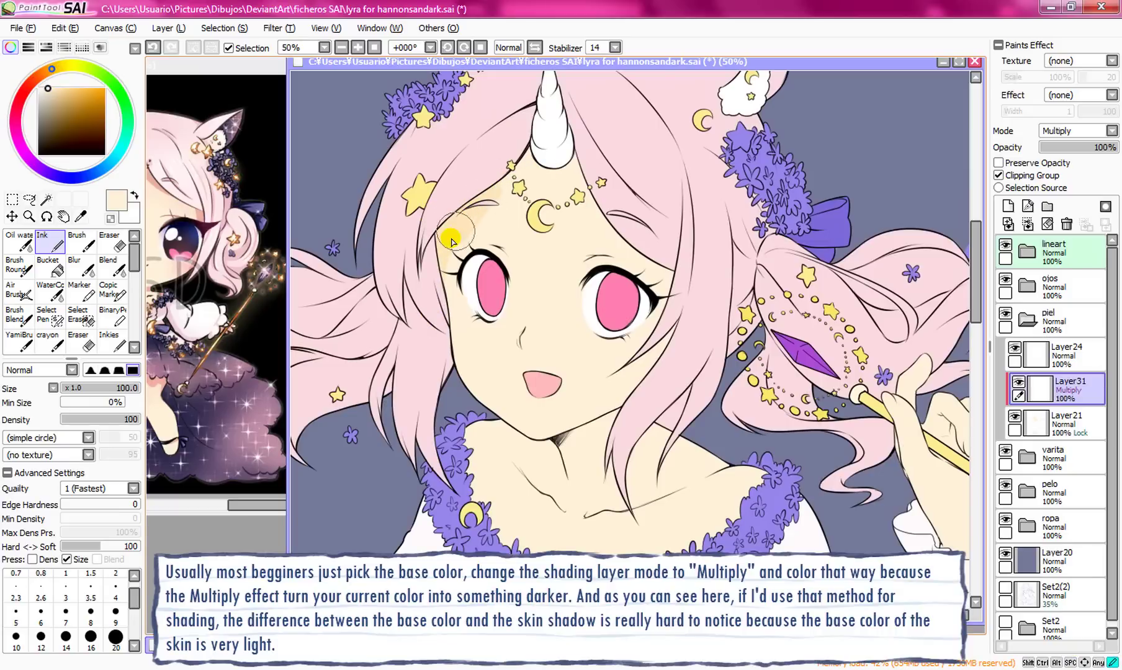
click(357, 47)
mouse_move(397, 117)
mouse_down()
mouse_move(529, 213)
mouse_move(596, 243)
mouse_up()
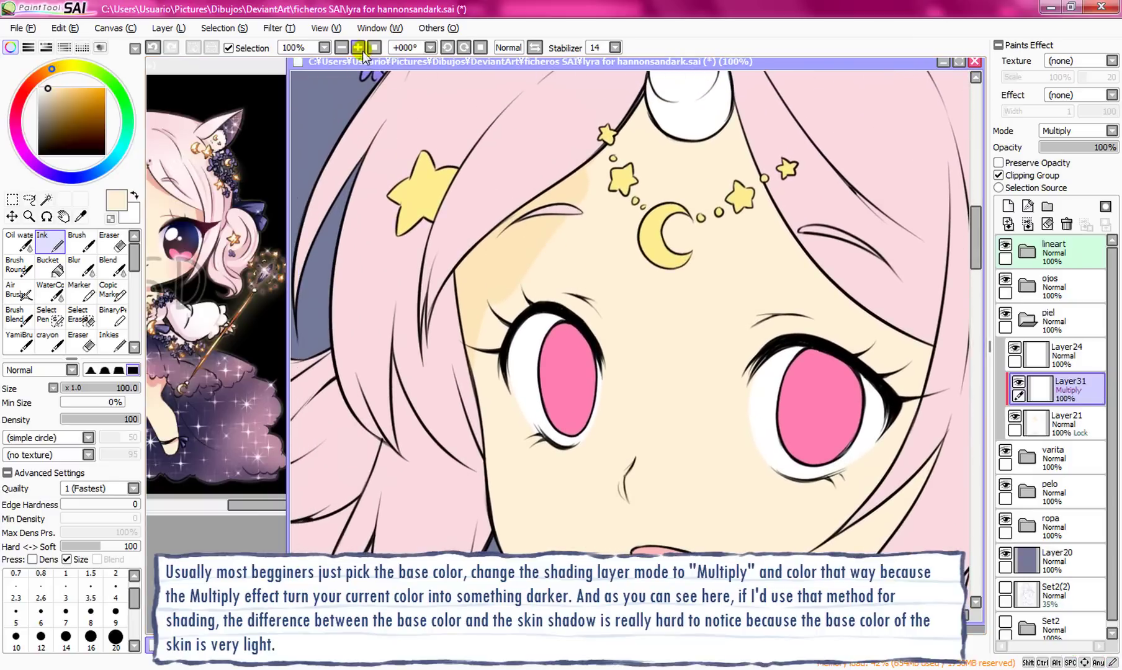
Step: Paint more trial Multiply shadow across the neck below the chin with the skin base colour
click(342, 48)
drag(577, 169, 496, 88)
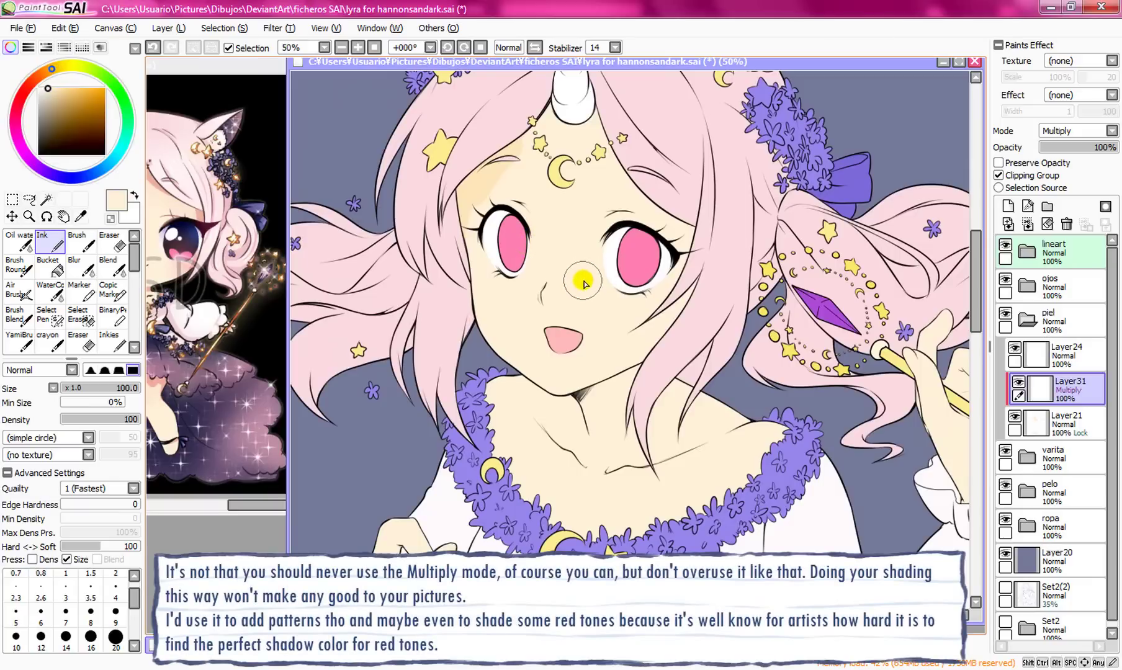
mouse_move(493, 381)
mouse_down()
mouse_move(571, 428)
mouse_move(608, 467)
mouse_move(745, 389)
mouse_move(673, 424)
mouse_move(523, 401)
mouse_up()
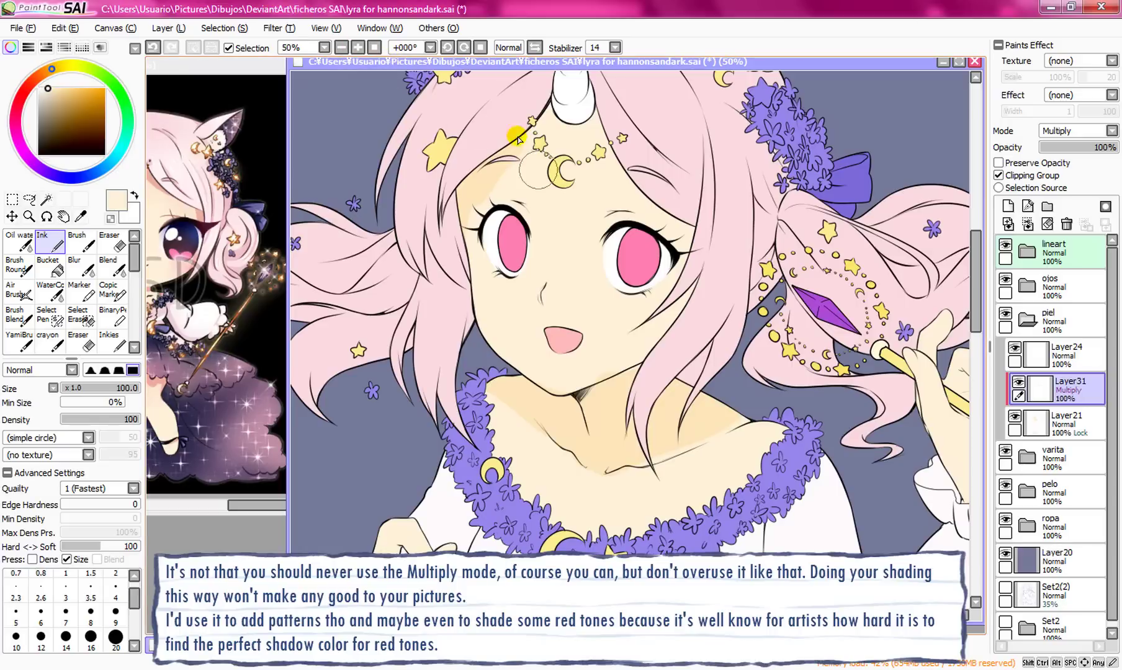
Step: Set the clipped shadow layer's mode back to Normal
click(341, 47)
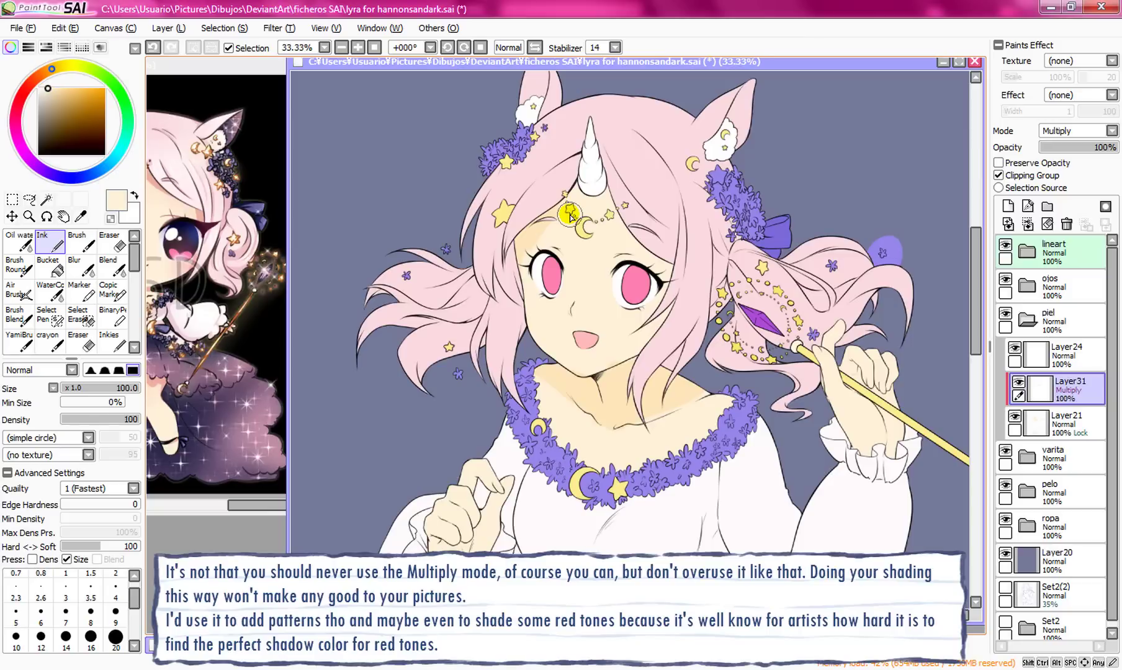
click(1046, 131)
click(1055, 141)
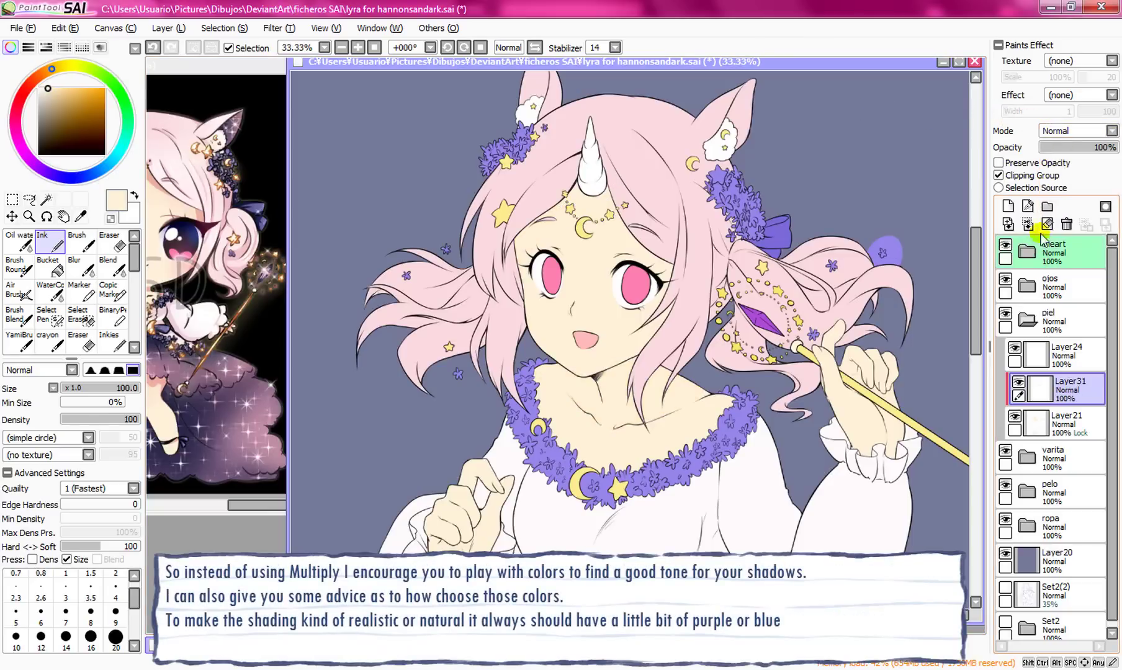
Step: Try a dusty salmon shadow colour by shifting the skin tone's hue to red and making it darker and more saturated
click(26, 92)
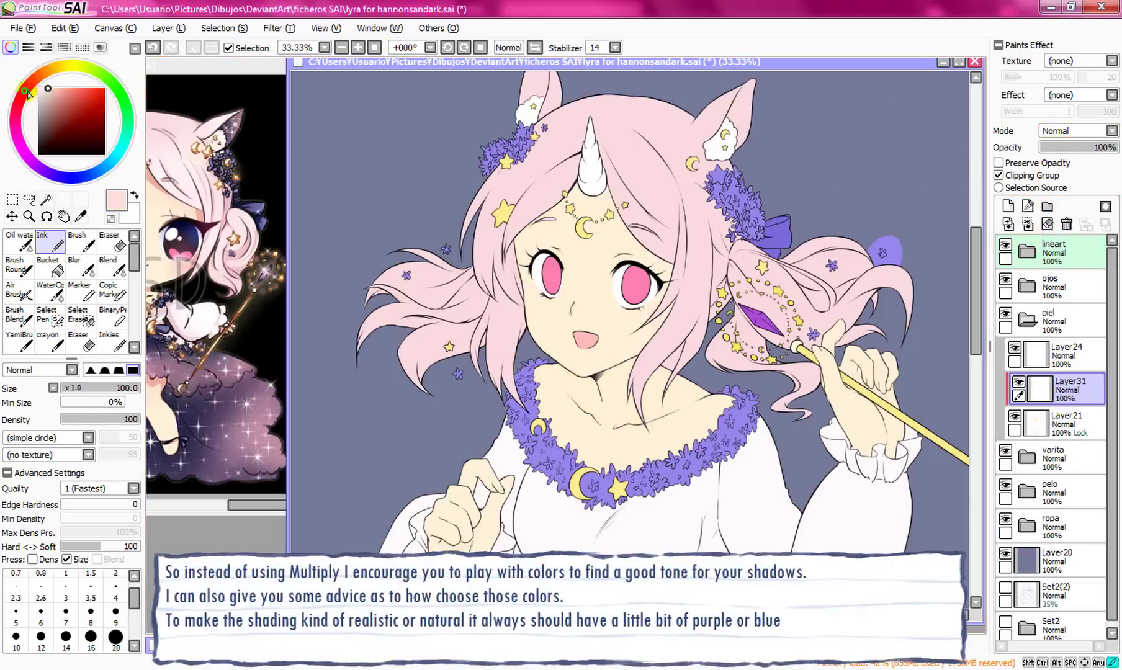
click(52, 99)
drag(60, 102, 62, 98)
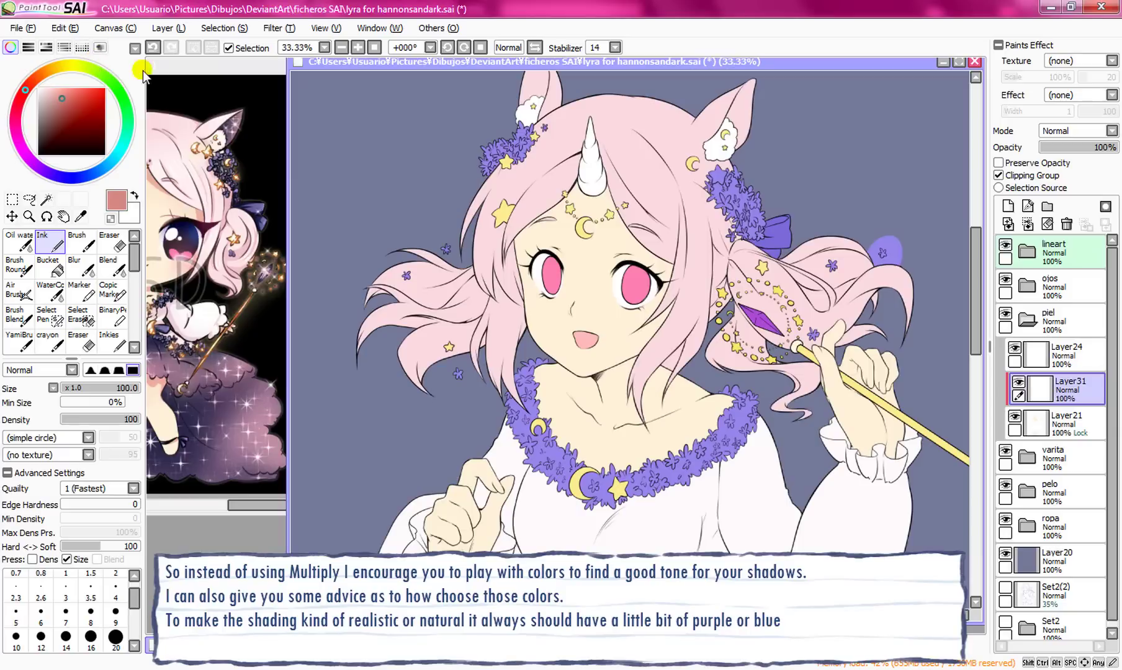
Step: Turn the sampled skin base colour into a darker dusty pink and paint a trial shadow on the forehead beneath the bangs
alt+click(540, 306)
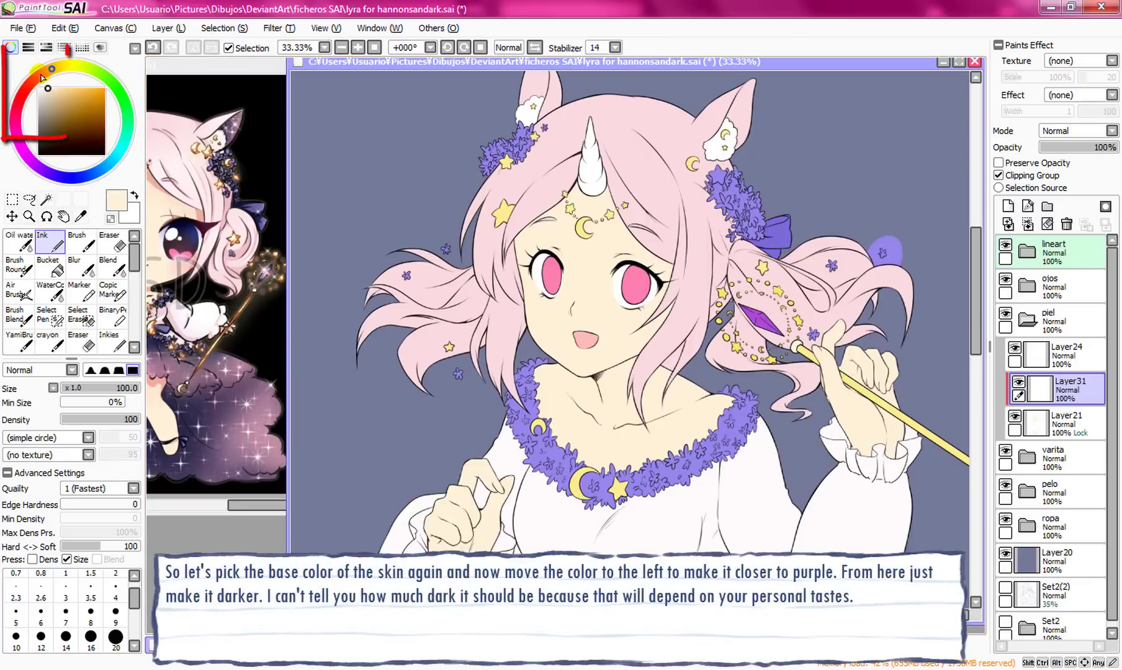
drag(41, 80, 30, 94)
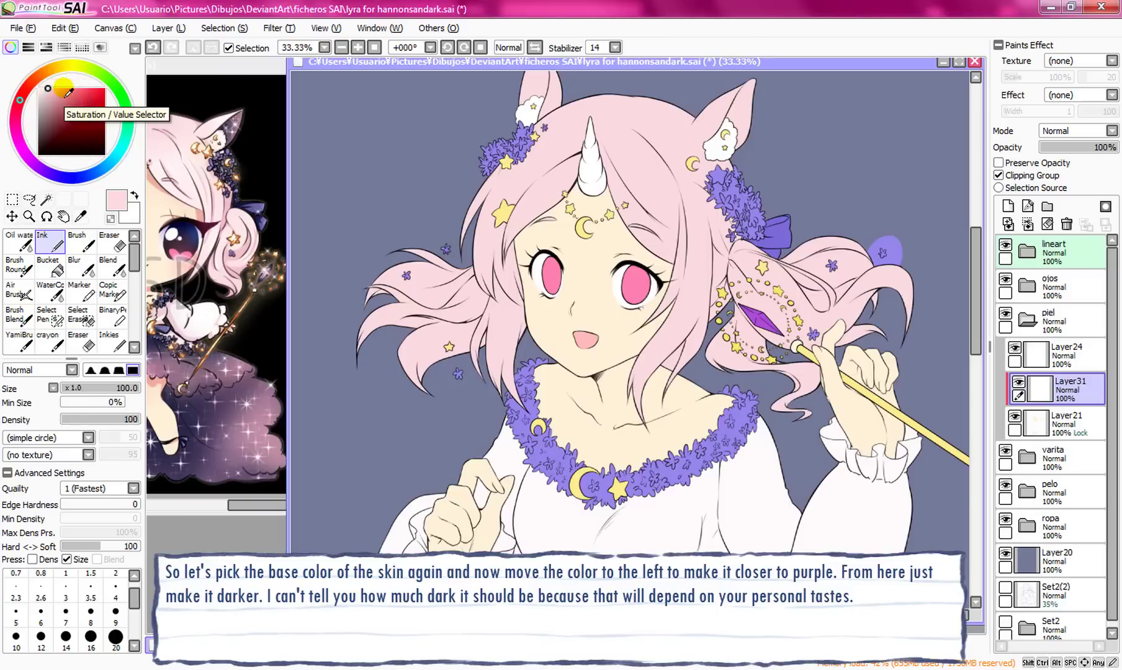
drag(57, 95, 58, 99)
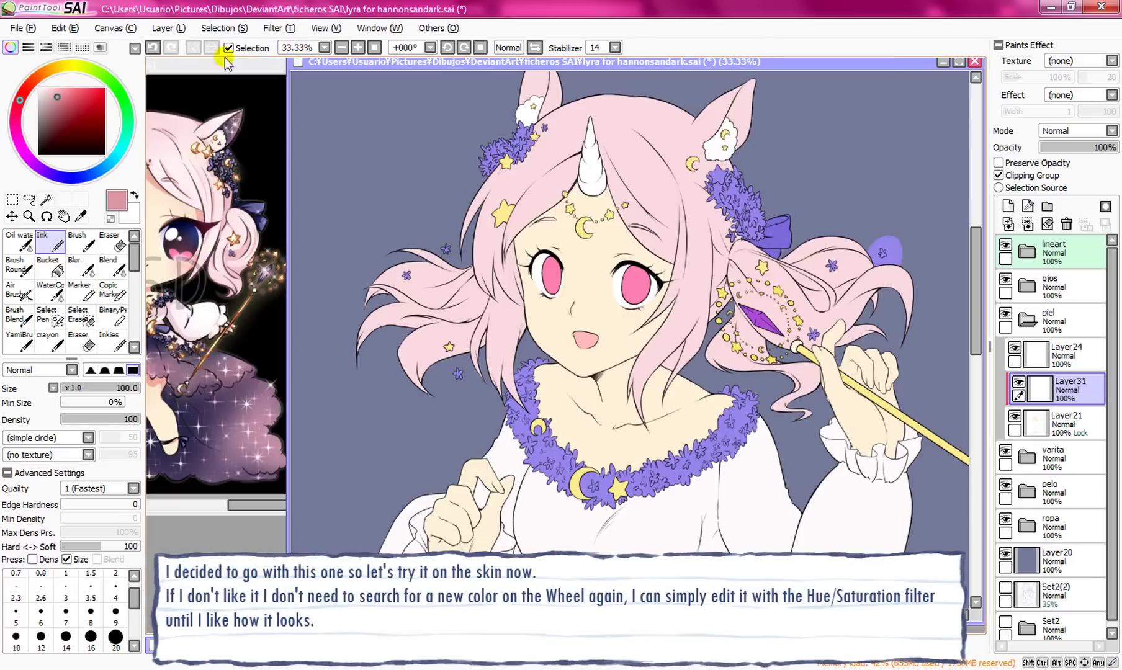
click(358, 48)
scroll(471, 186, up, 2)
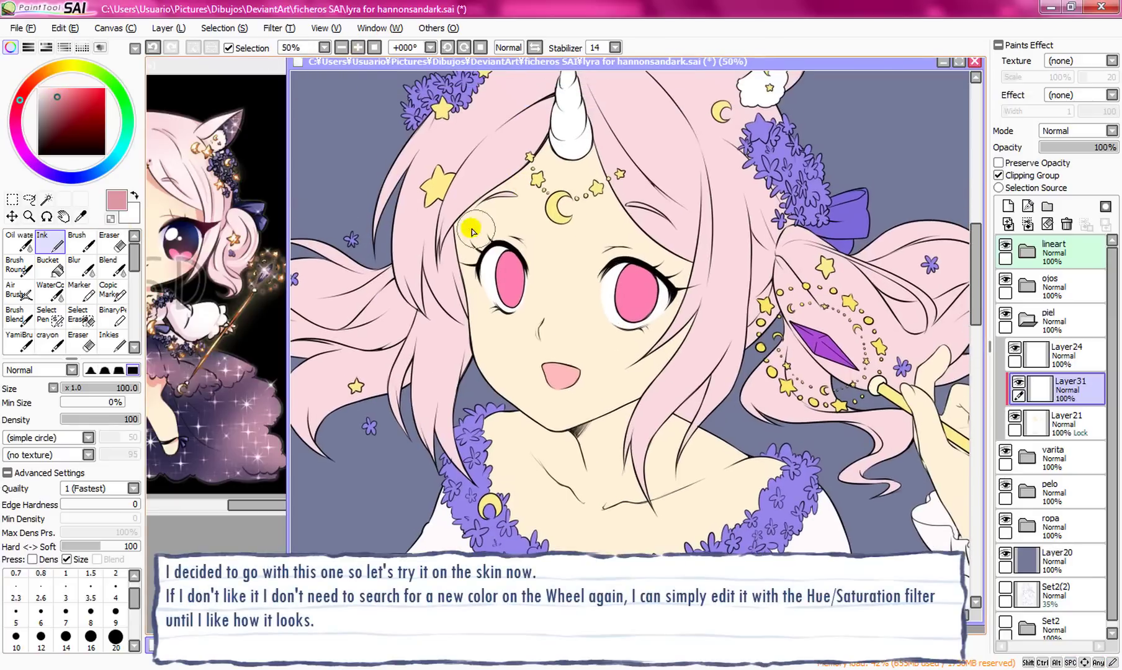
mouse_move(455, 235)
mouse_down()
mouse_move(548, 129)
mouse_move(503, 178)
mouse_move(574, 117)
mouse_move(598, 184)
mouse_move(577, 114)
mouse_move(684, 249)
mouse_move(679, 240)
mouse_move(632, 202)
mouse_move(706, 302)
mouse_move(710, 332)
mouse_move(671, 201)
mouse_move(681, 144)
mouse_up()
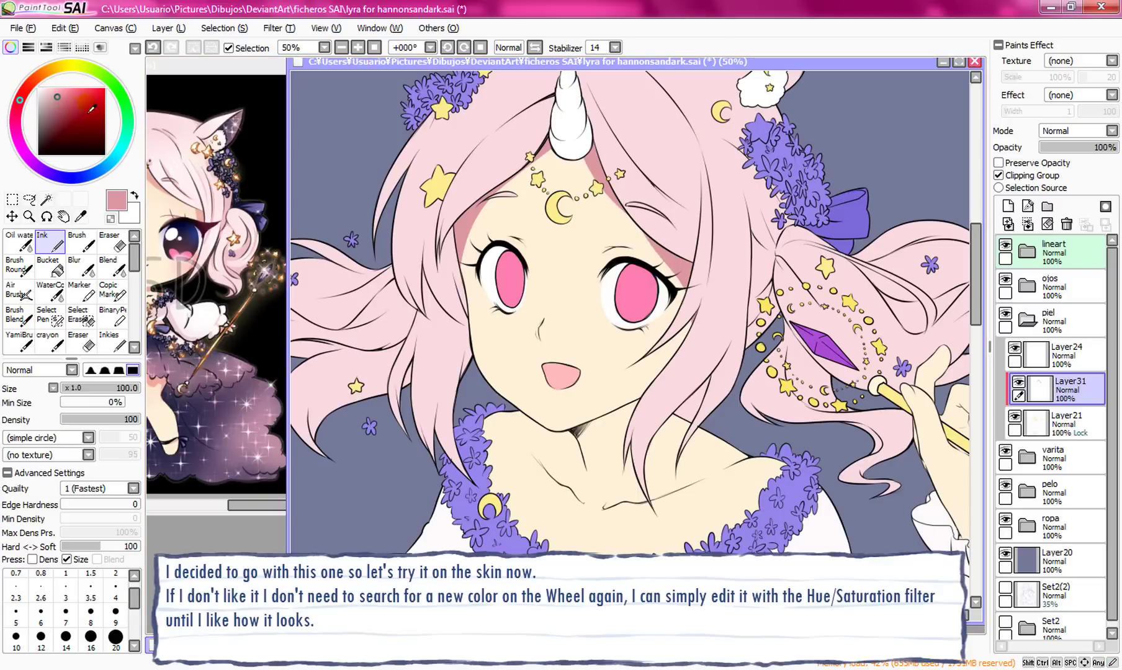
Step: Try recolouring the forehead shadow with the Hue and Saturation filter, shifting the hue to -25 and adjusting the luminescence
click(273, 28)
click(298, 43)
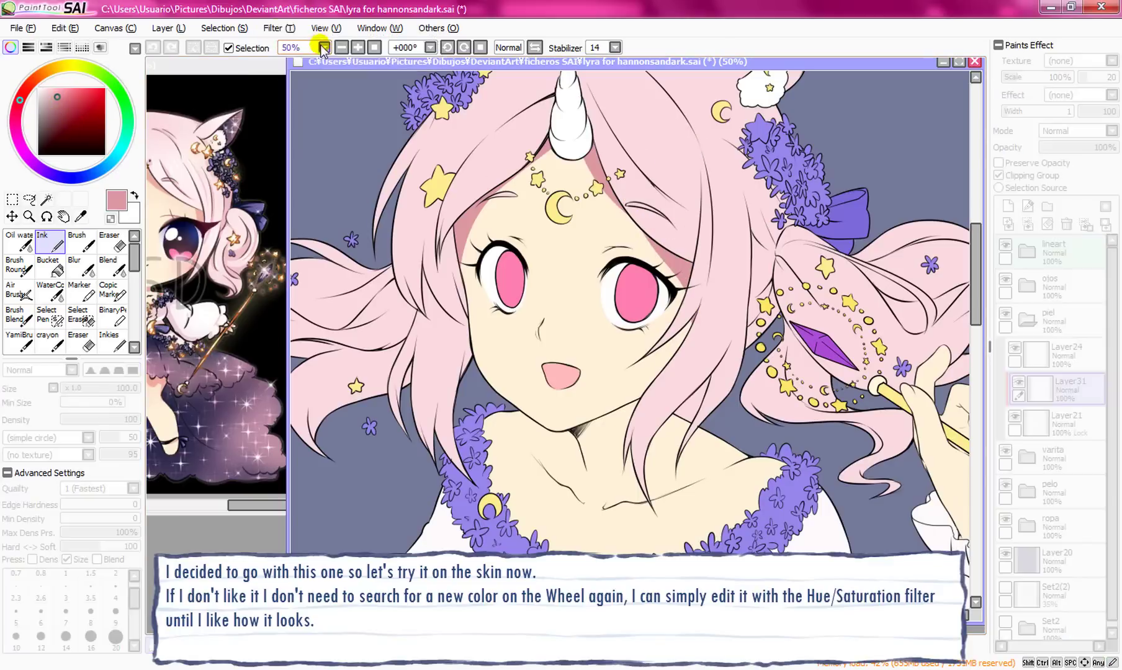
drag(844, 316, 847, 426)
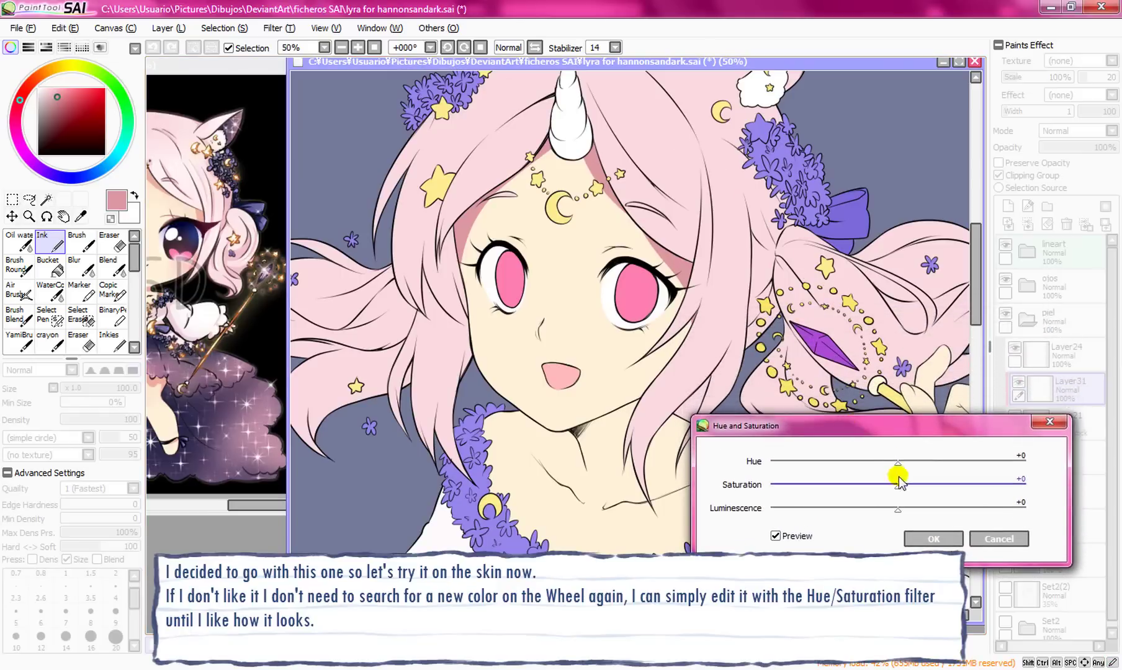
drag(898, 462, 867, 466)
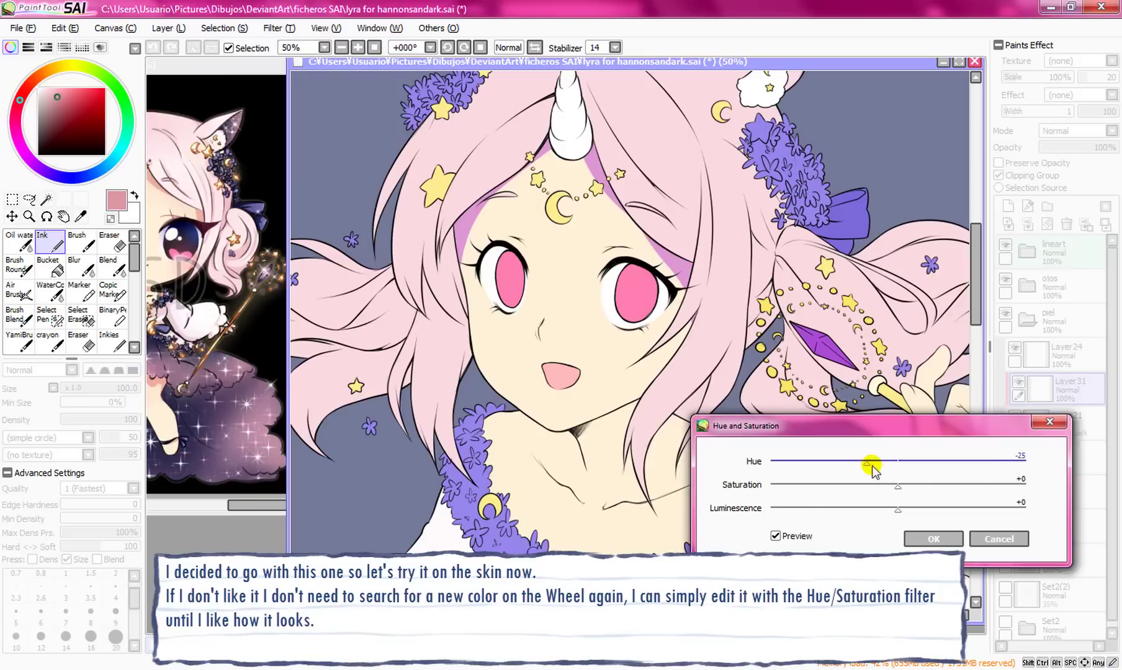
click(898, 509)
drag(897, 509, 942, 485)
drag(868, 464, 898, 466)
click(986, 538)
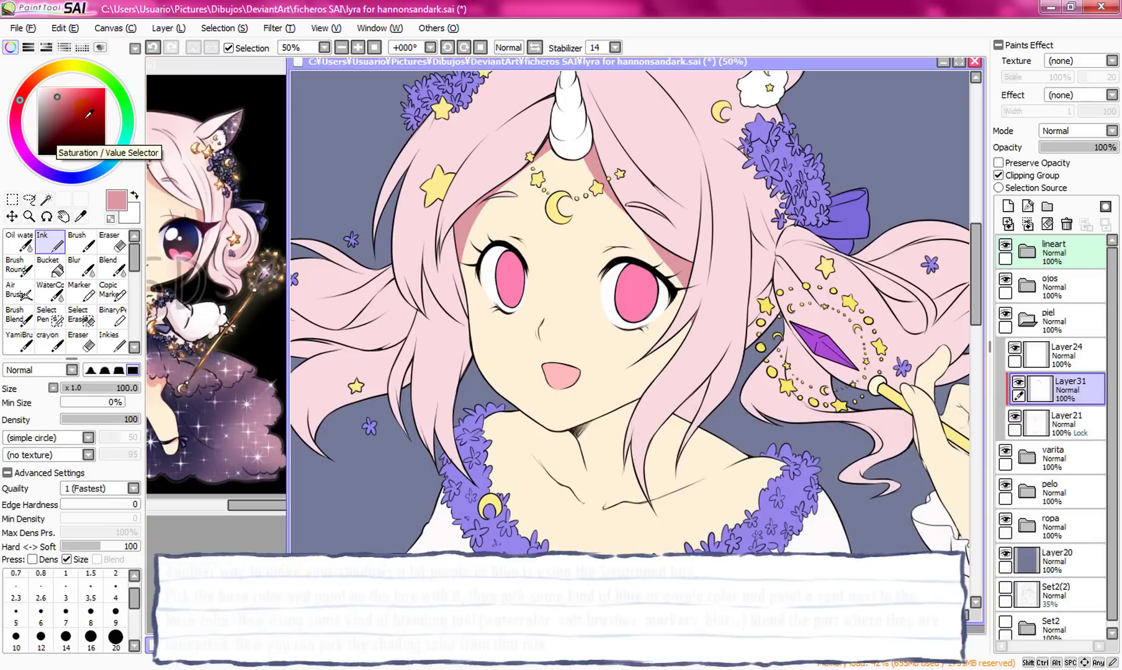
Step: Show the Scratchpad and paint a spot of the skin base colour beside a spot of soft purple
click(99, 47)
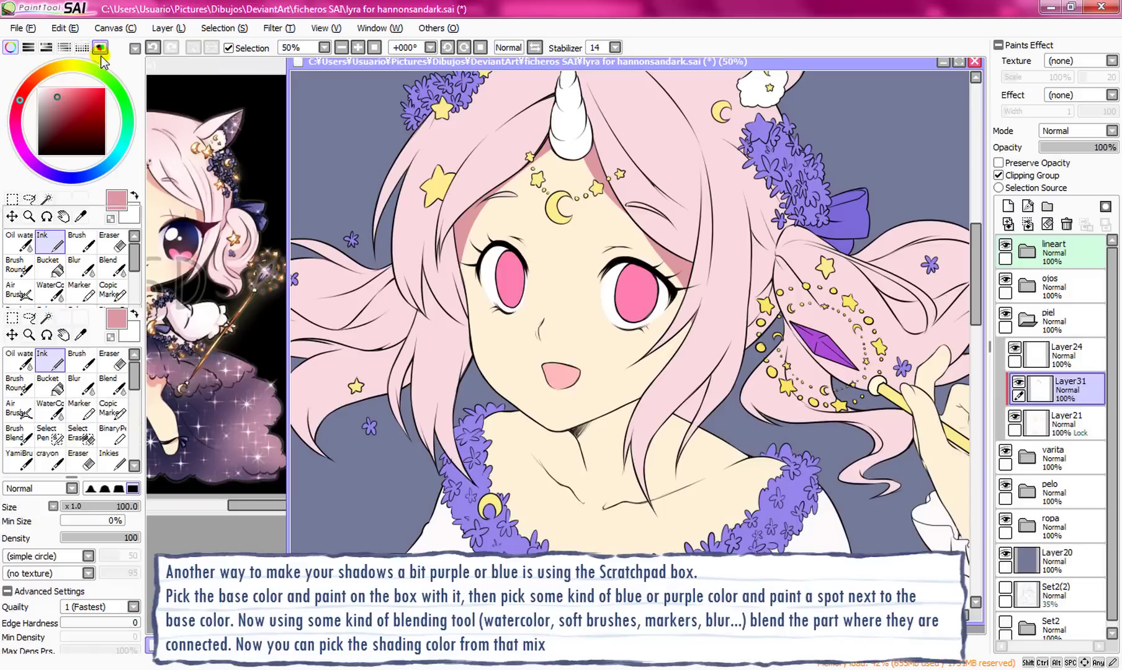
alt+click(551, 267)
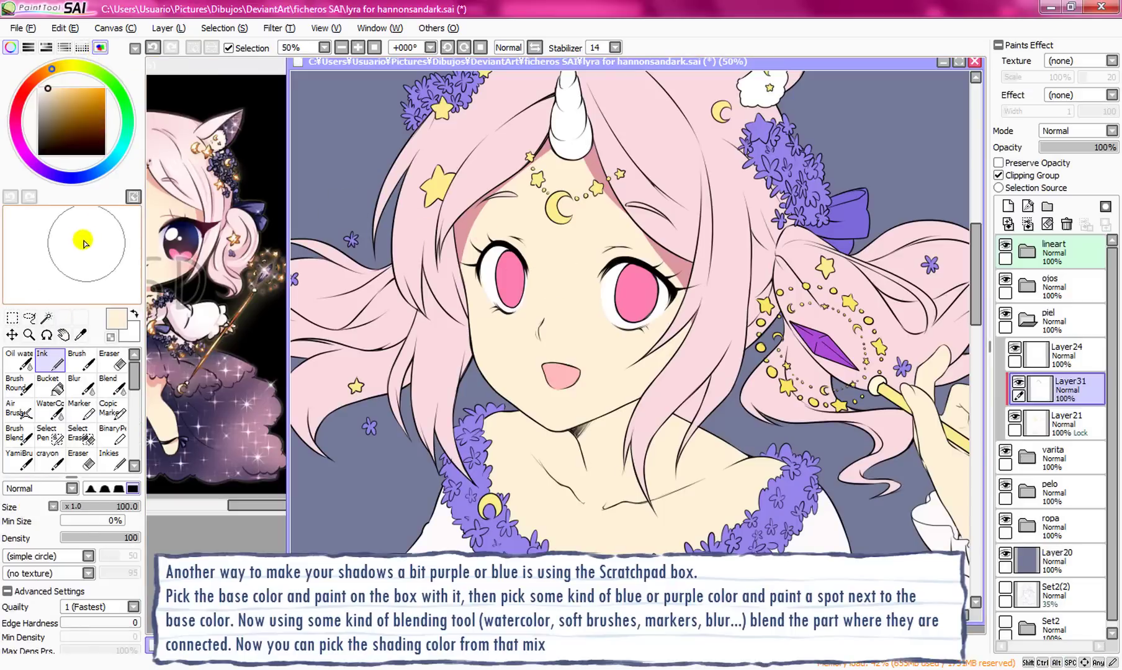
mouse_move(59, 247)
mouse_down()
mouse_move(45, 242)
mouse_move(48, 256)
mouse_up()
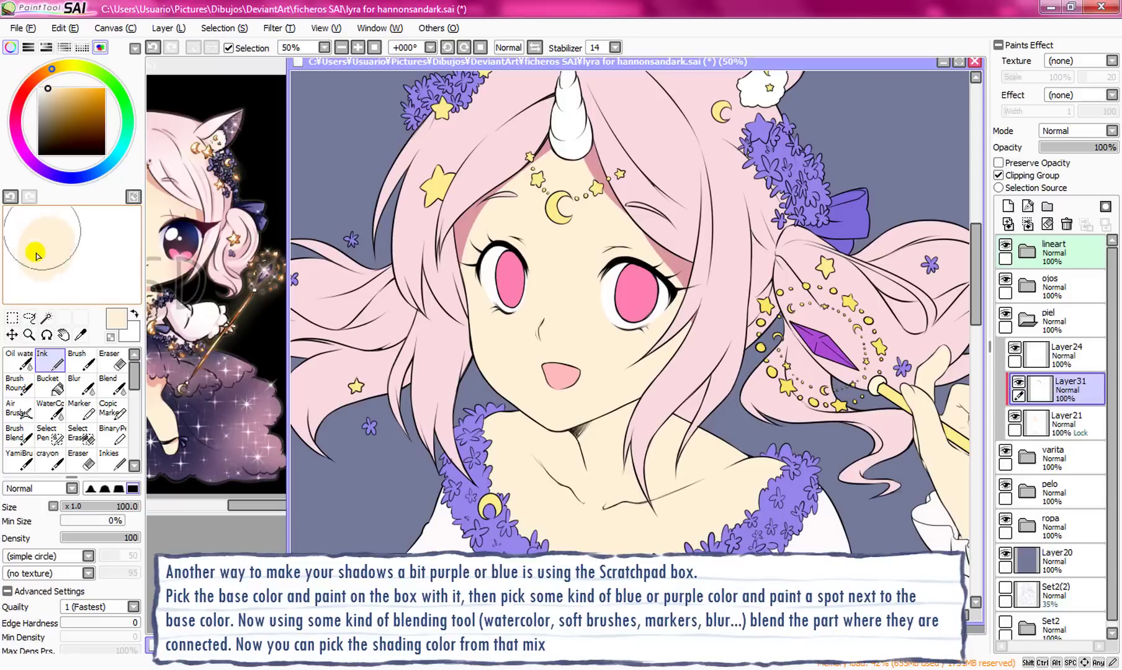
click(46, 171)
click(58, 95)
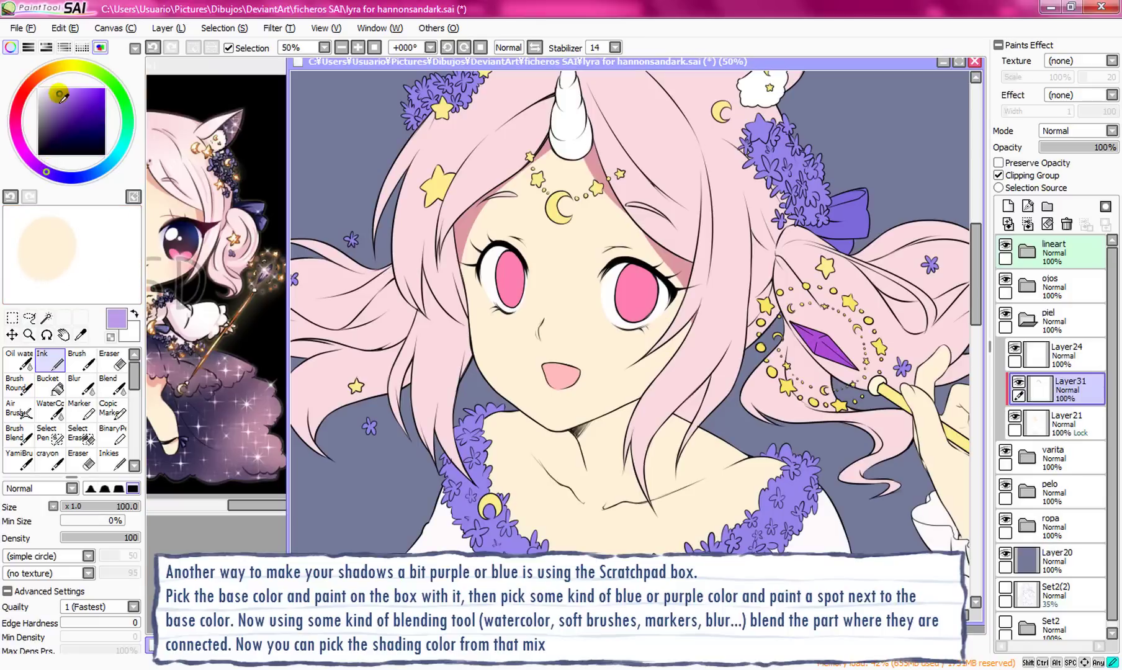
drag(86, 248, 109, 250)
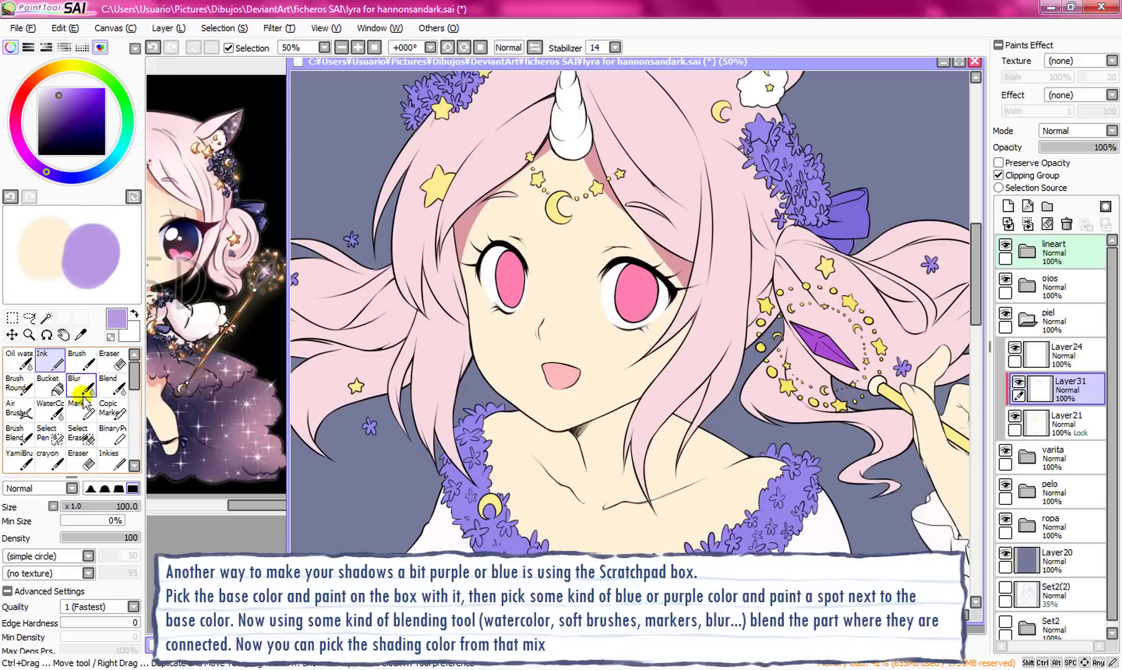
Step: Blend the two Scratchpad spots where they meet with the Blend tool at size 50 and sample a pale mauve from the mix
click(112, 384)
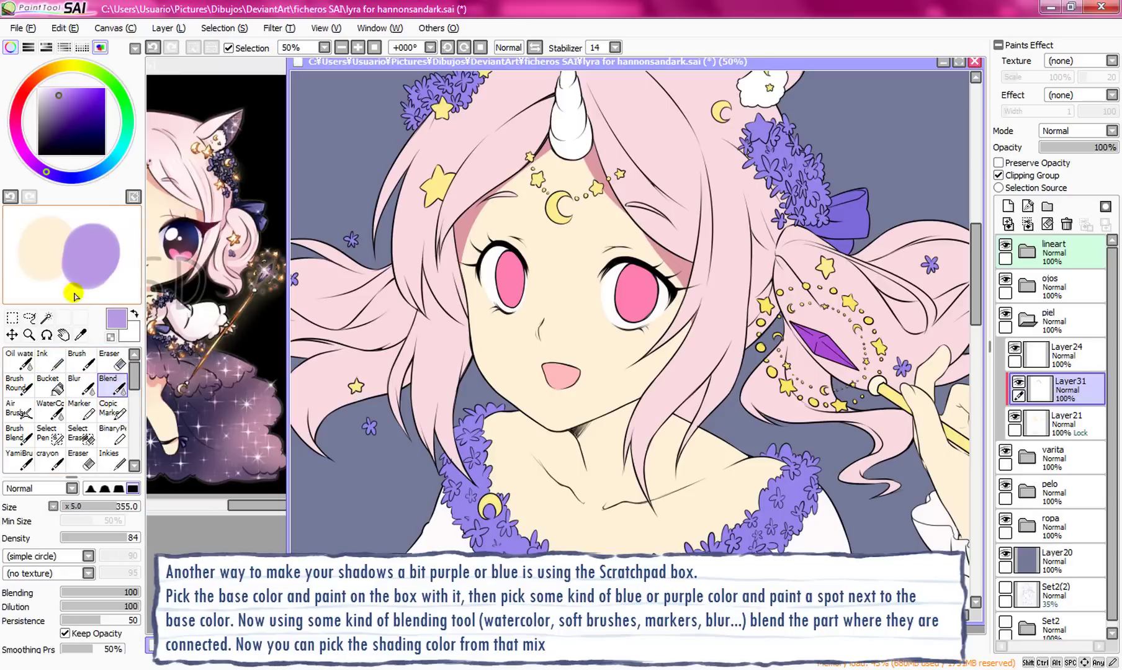
click(74, 508)
drag(73, 507, 70, 507)
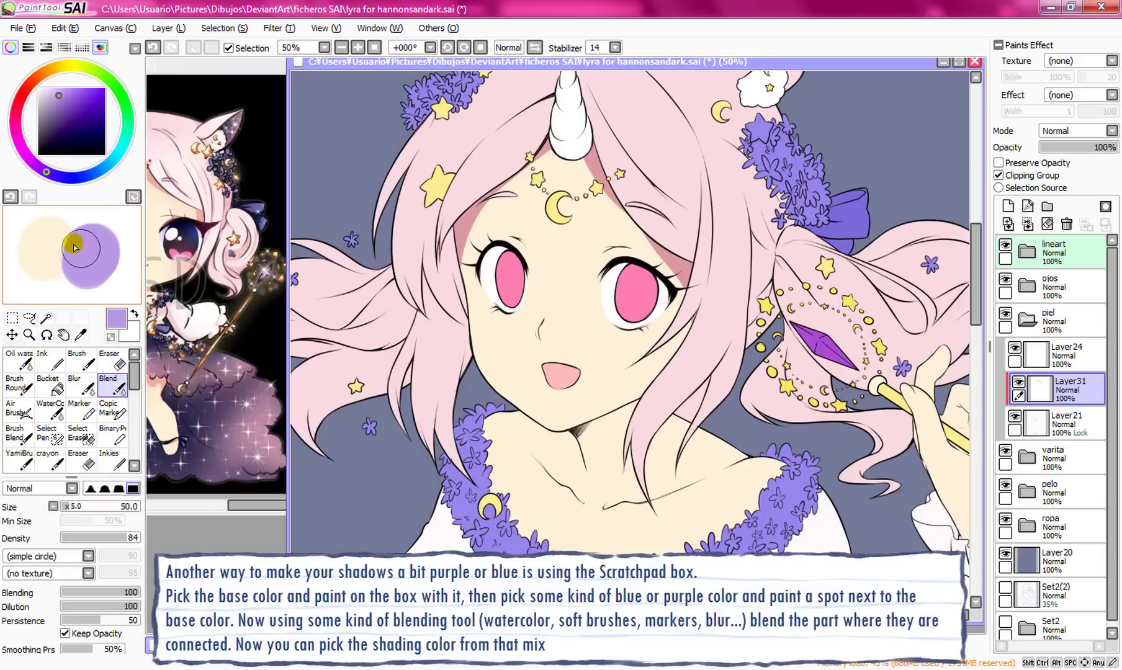
mouse_move(82, 248)
mouse_down()
mouse_move(65, 261)
mouse_move(61, 241)
mouse_move(70, 253)
mouse_up()
key(alt)
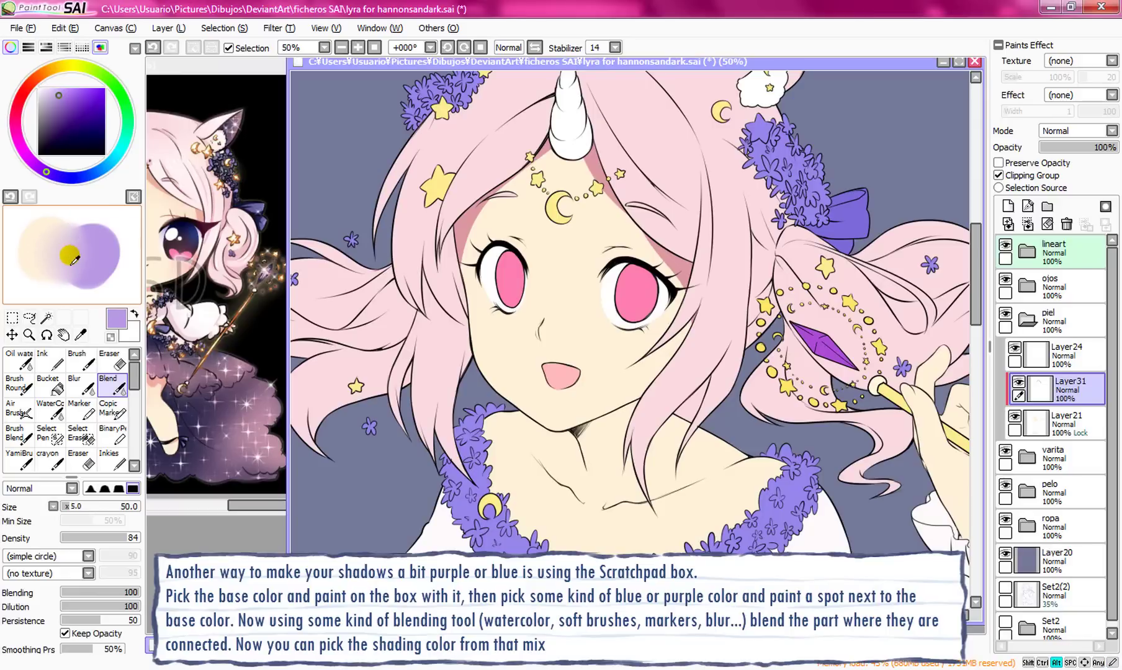
alt+click(68, 262)
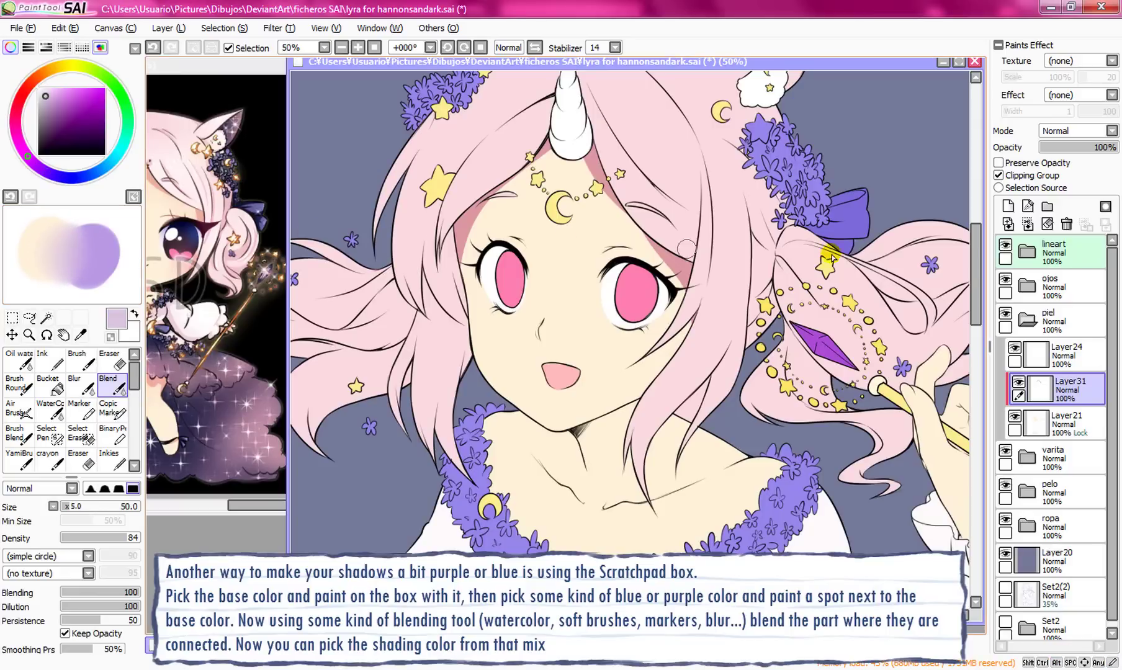
Step: Paint a trial mauve shadow on the forehead along the hair edge with the Ink brush at size 58
click(49, 360)
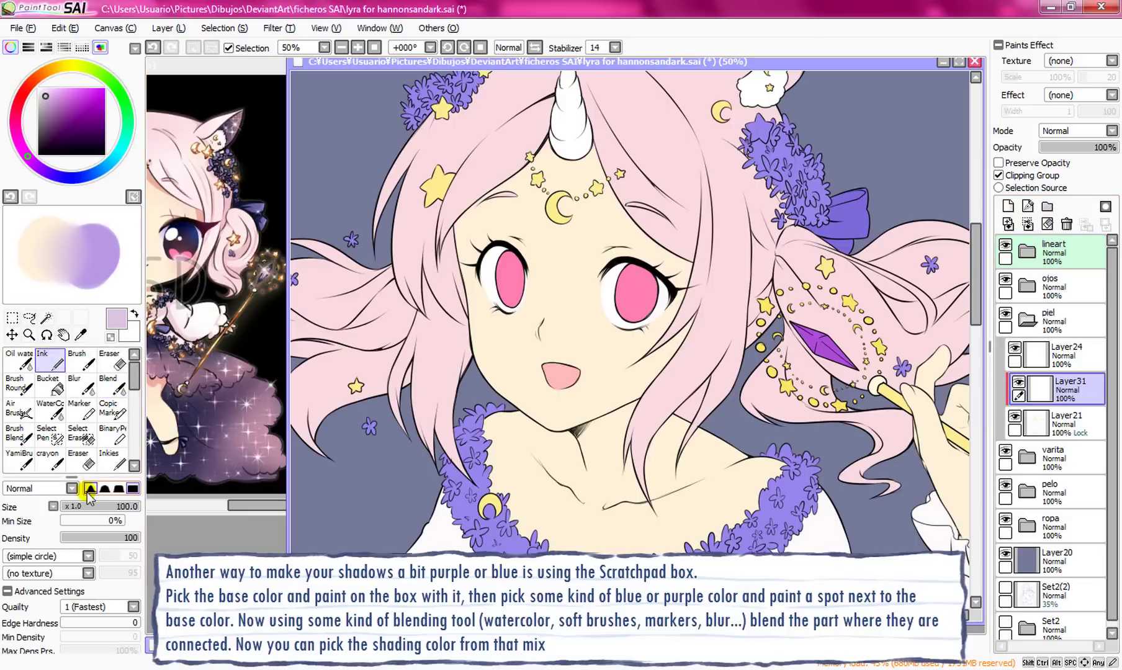
drag(87, 506, 106, 508)
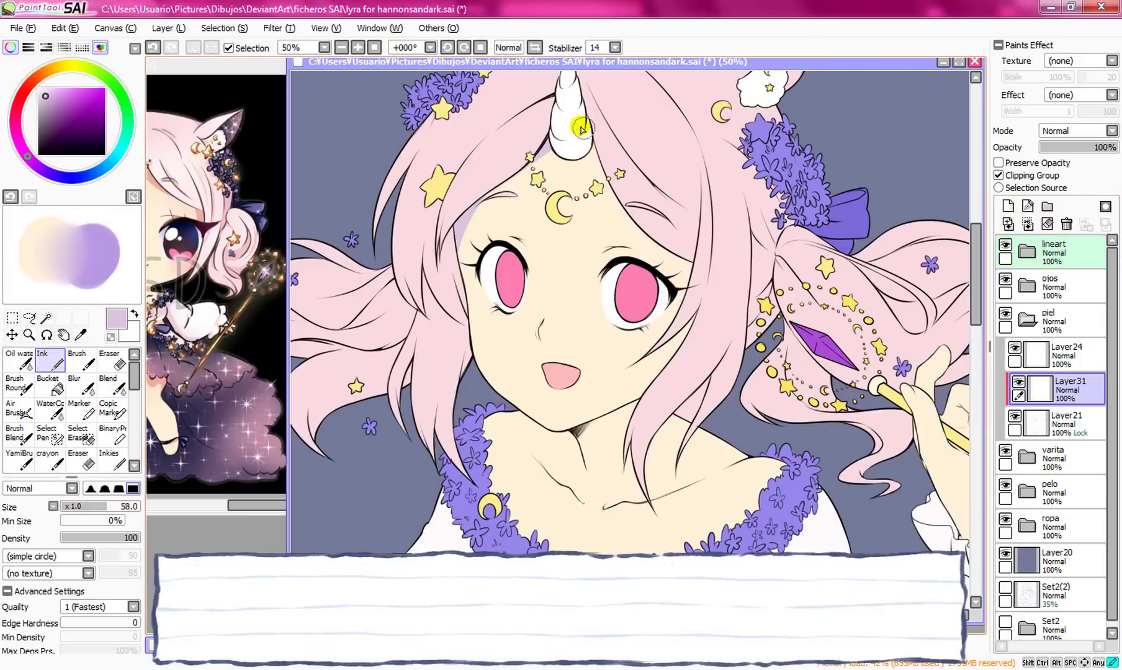
mouse_move(583, 129)
mouse_down()
mouse_move(659, 229)
mouse_move(684, 226)
mouse_move(662, 237)
mouse_move(627, 205)
mouse_move(697, 293)
mouse_move(669, 236)
mouse_move(703, 322)
mouse_up()
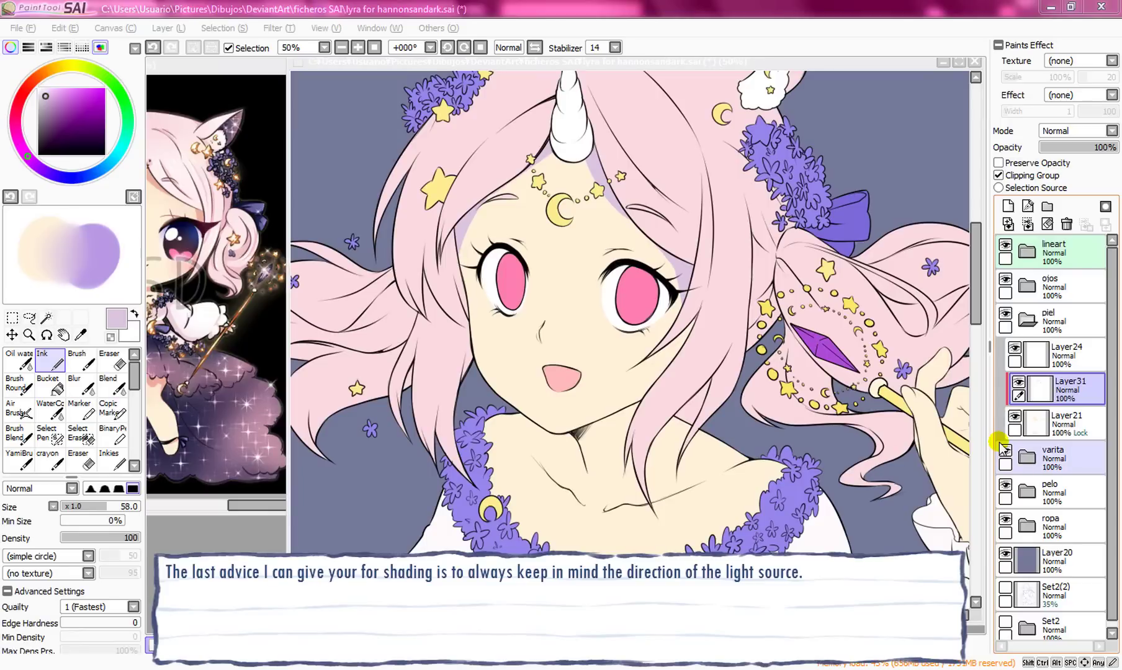
Step: Pick a salmon red from the saved colour swatches and hide the swatches again
click(341, 48)
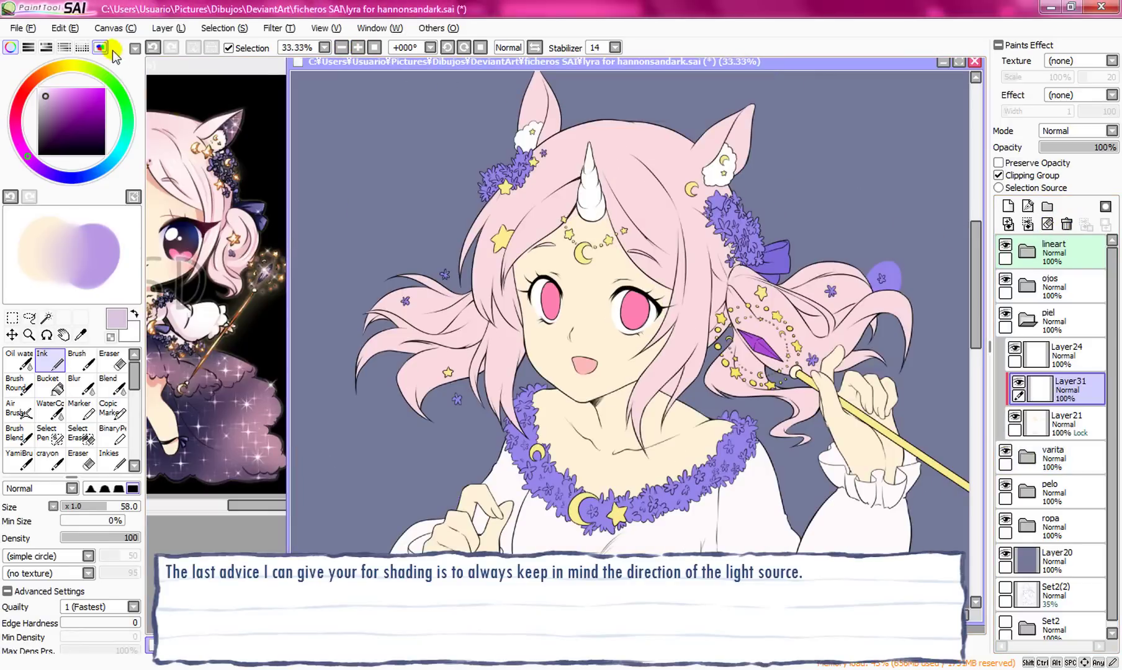
click(82, 48)
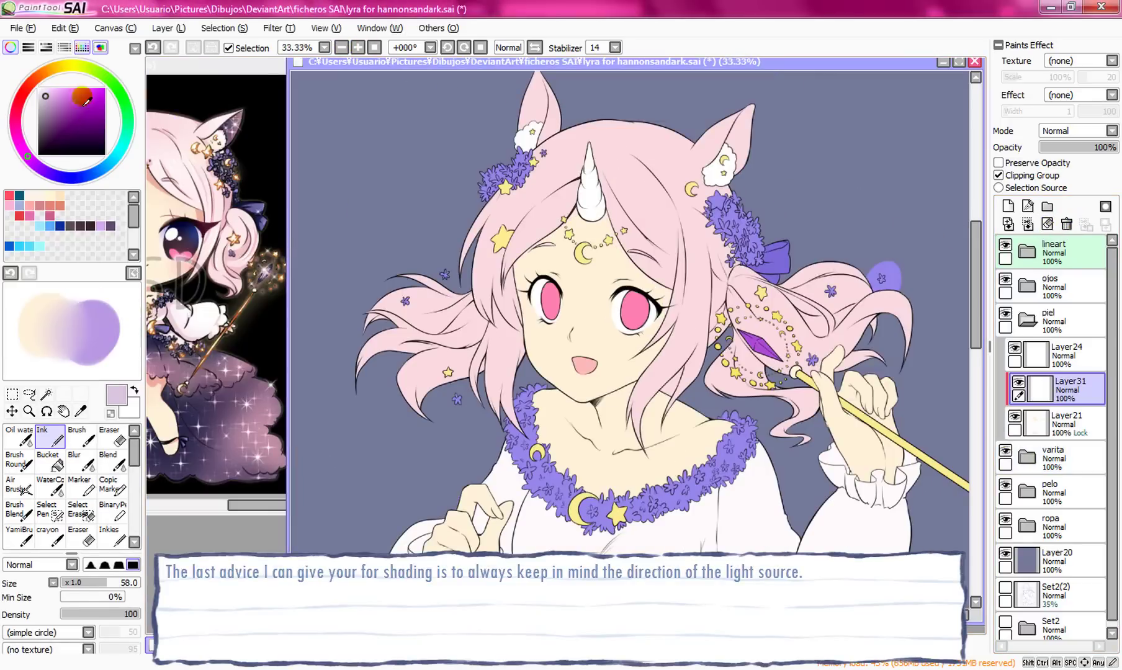
click(60, 205)
click(82, 47)
click(341, 47)
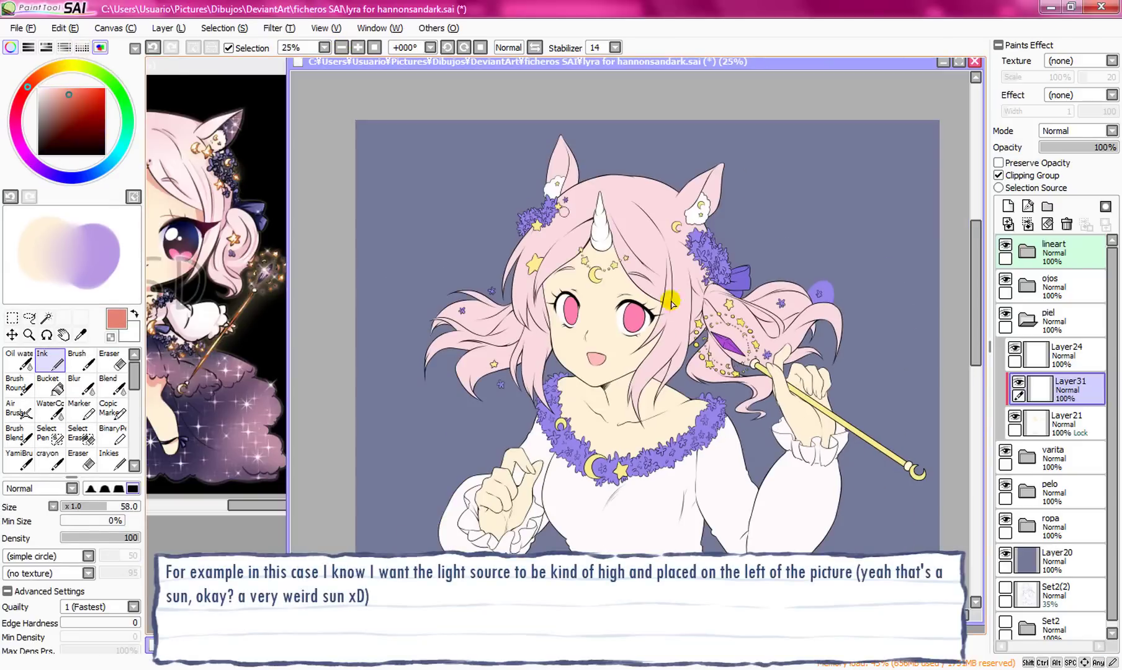
Step: Hide the grey-blue background layer and add a new layer above the lineart folder
click(1005, 553)
click(1061, 248)
click(1008, 206)
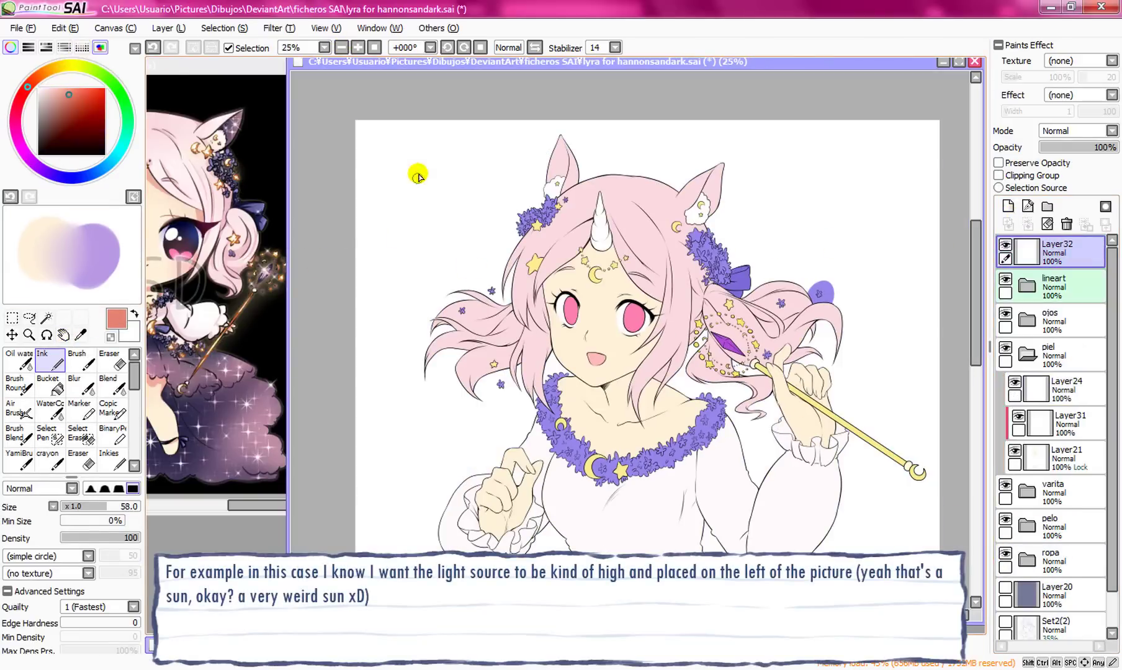
Step: Sketch a sun with rays at the canvas's upper left and two arrows running from it towards the character's face
mouse_move(415, 163)
mouse_down()
mouse_move(428, 172)
mouse_move(404, 174)
mouse_move(426, 218)
mouse_move(445, 202)
mouse_up()
mouse_move(442, 167)
mouse_down()
mouse_move(456, 165)
mouse_move(456, 148)
mouse_up()
mouse_move(417, 143)
mouse_down()
mouse_move(426, 134)
mouse_move(397, 130)
mouse_move(384, 157)
mouse_up()
drag(380, 197, 385, 217)
drag(397, 213, 515, 313)
mouse_move(459, 214)
mouse_down()
mouse_move(538, 301)
mouse_move(520, 330)
mouse_up()
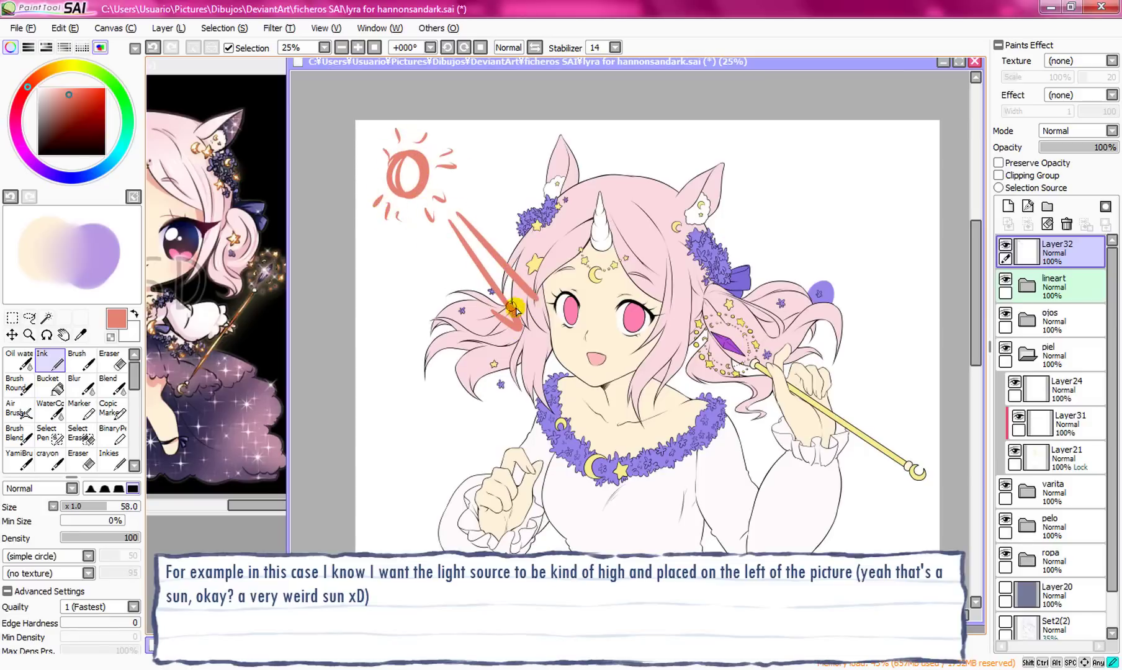
drag(531, 258, 547, 308)
Step: Sketch two smaller light sources on the canvas's right side, with arrows pointing down-left towards the character
drag(562, 241, 506, 167)
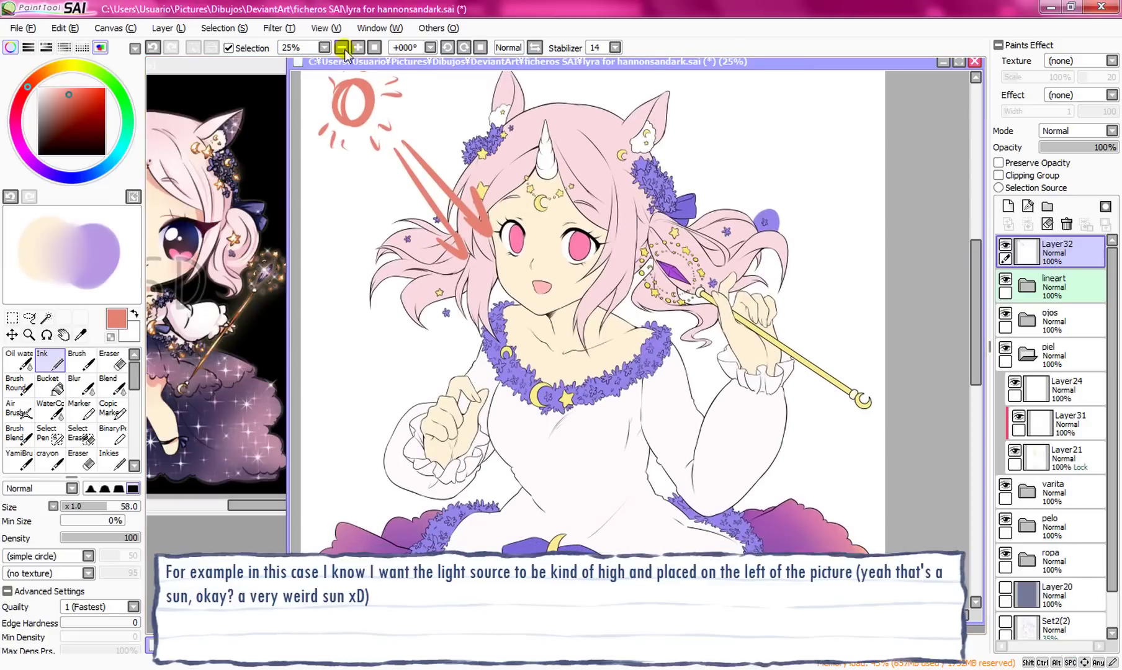
click(341, 47)
click(357, 47)
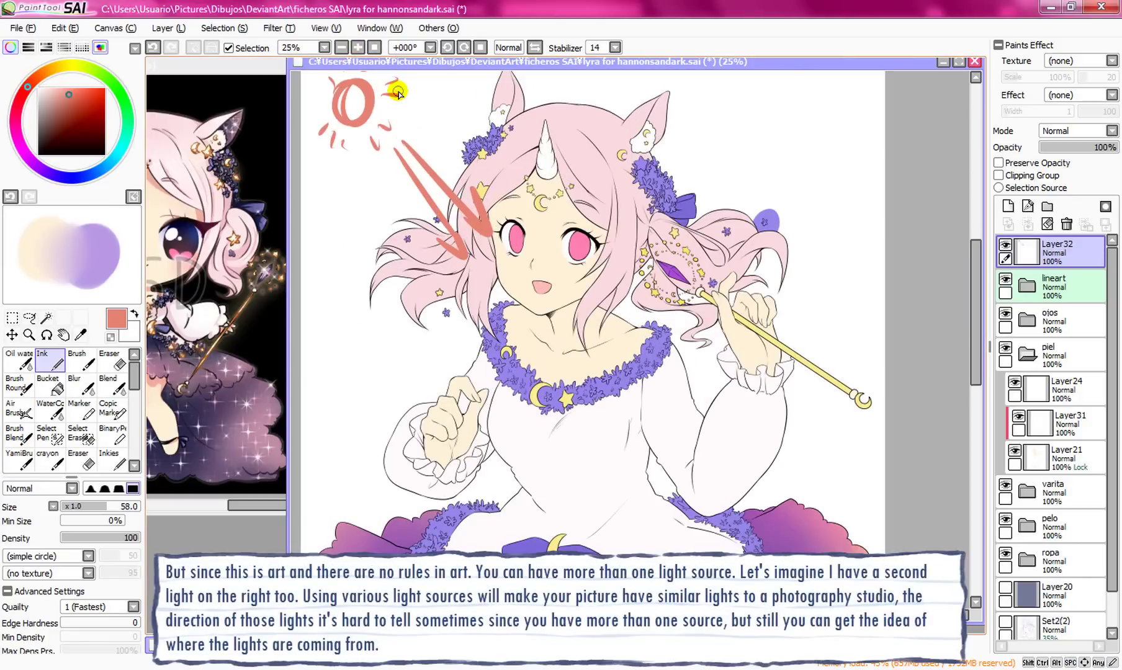
drag(386, 96, 402, 94)
mouse_move(866, 191)
mouse_down()
mouse_move(811, 252)
mouse_move(810, 243)
mouse_move(826, 261)
mouse_up()
mouse_move(873, 250)
mouse_down()
mouse_move(814, 301)
mouse_move(830, 305)
mouse_up()
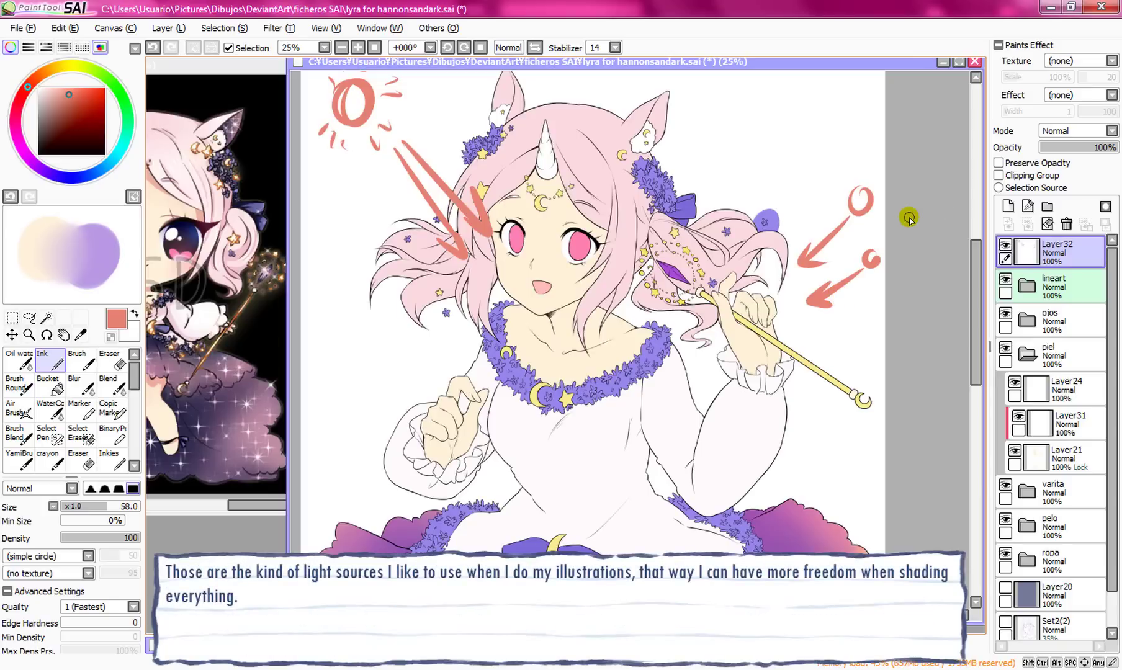
Step: Clear the light-source sketch and draw one main light at the upper left, a circle with an arrow pointing down-right
click(1047, 224)
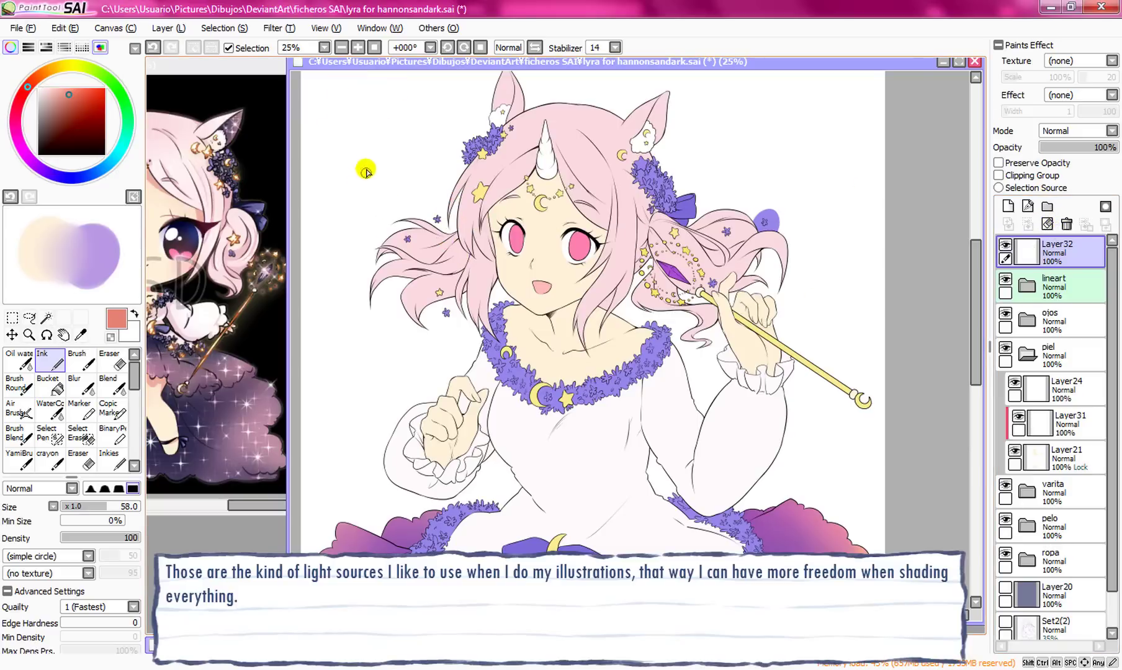
mouse_move(363, 111)
mouse_down()
mouse_move(346, 165)
mouse_move(352, 145)
mouse_move(403, 230)
mouse_move(377, 222)
mouse_move(418, 245)
mouse_move(411, 190)
mouse_up()
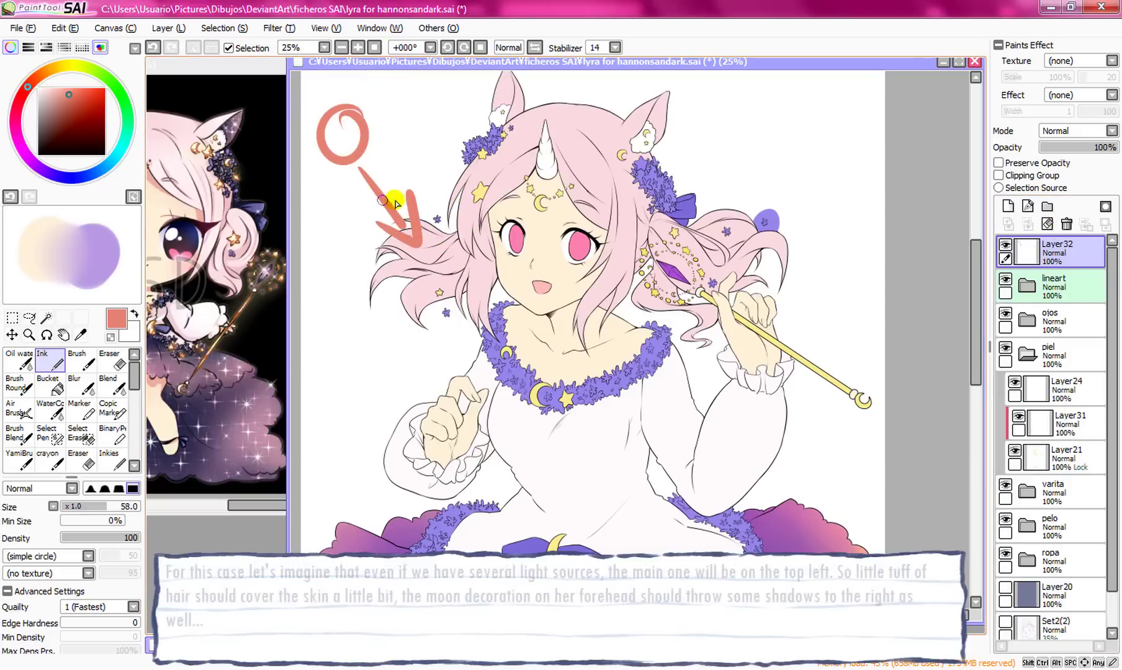
Step: Paint salmon shadows on Layer31 along the forehead's hair edge and beneath the moon and chain ornament
click(1083, 422)
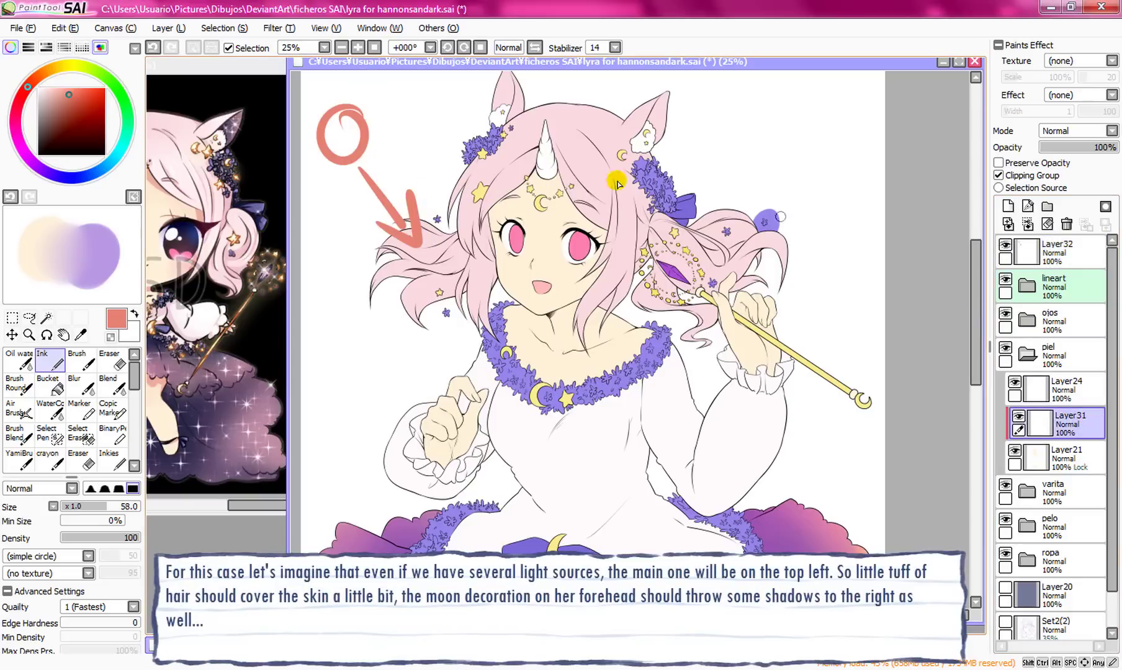
click(358, 48)
click(358, 48)
drag(413, 121, 501, 150)
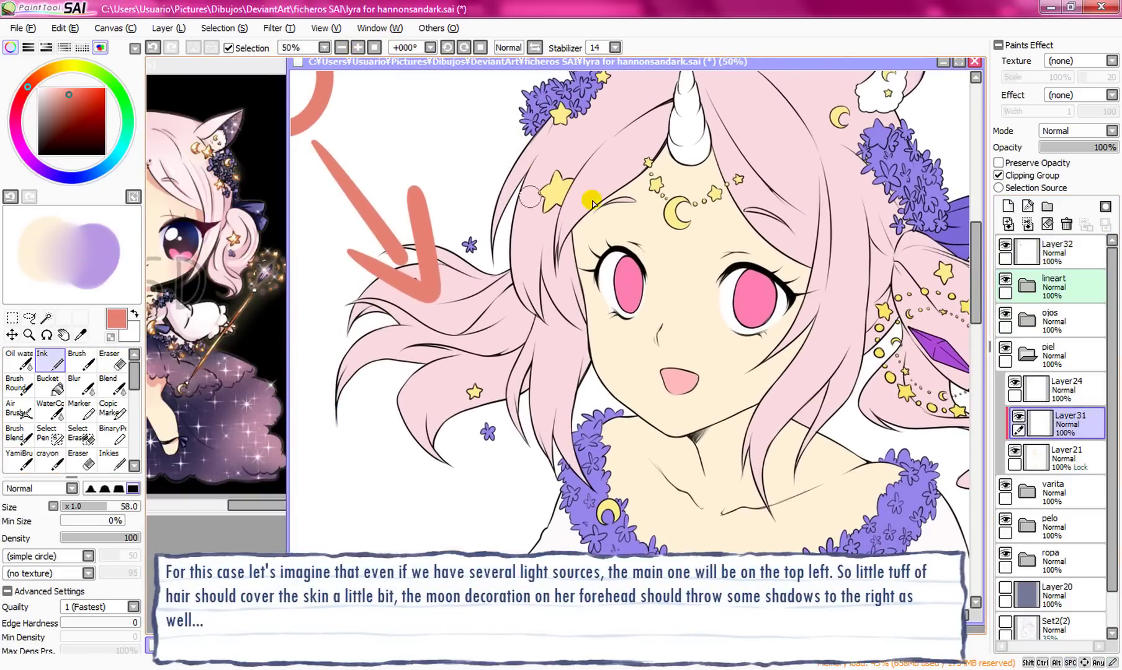
mouse_move(633, 200)
mouse_down()
mouse_move(611, 198)
mouse_move(572, 273)
mouse_up()
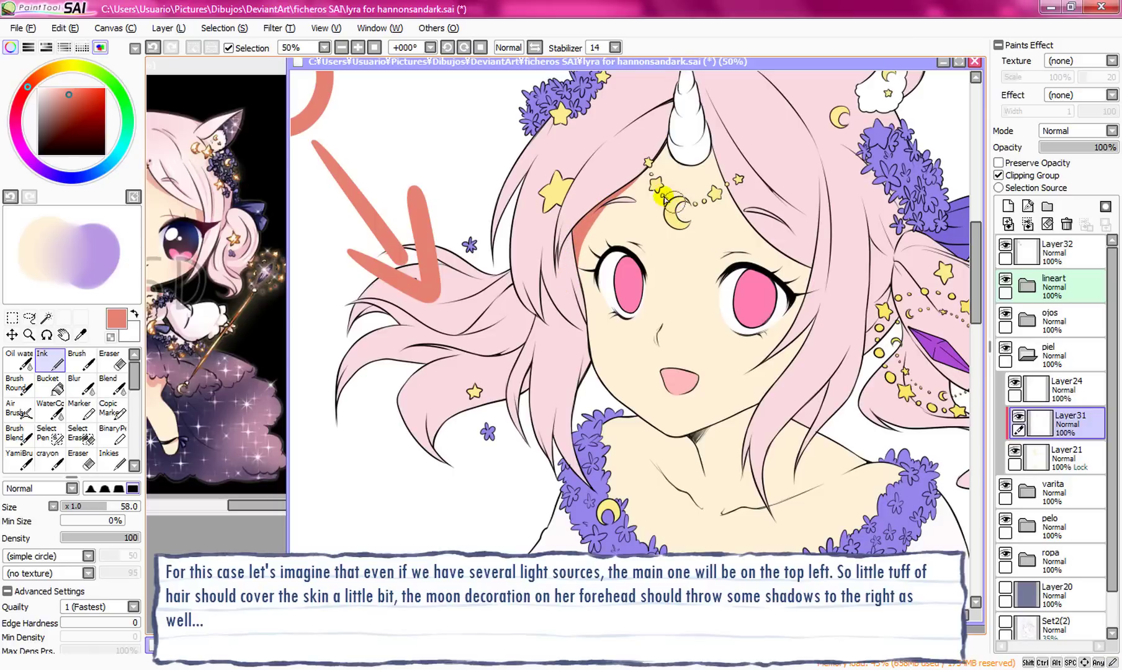
drag(681, 211, 726, 195)
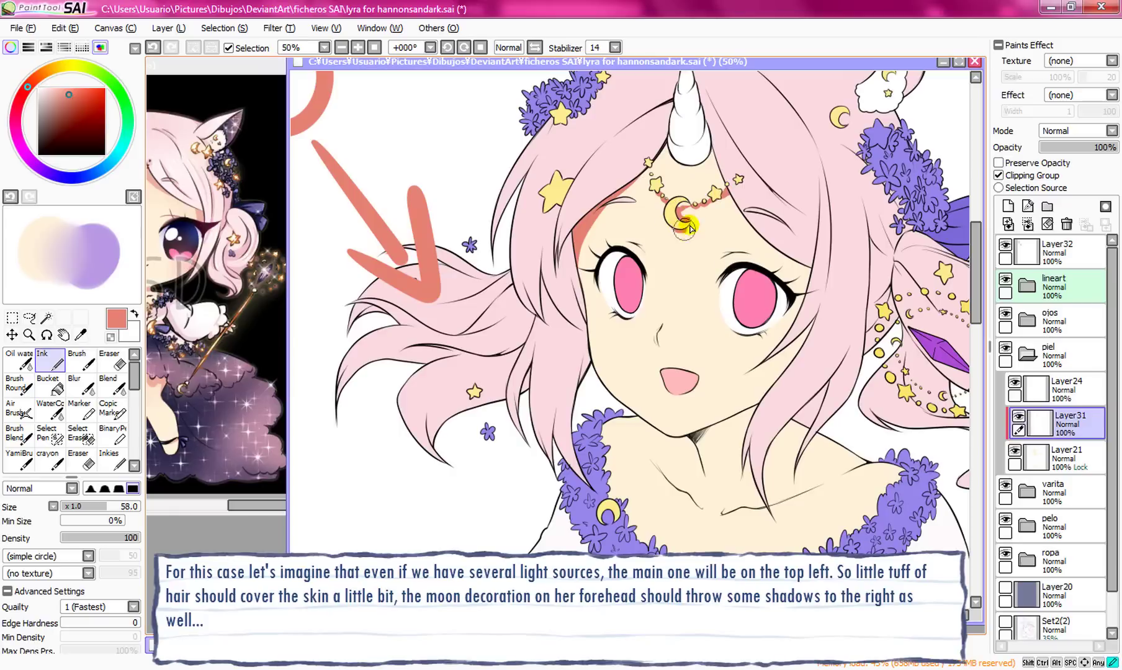
drag(678, 212, 687, 204)
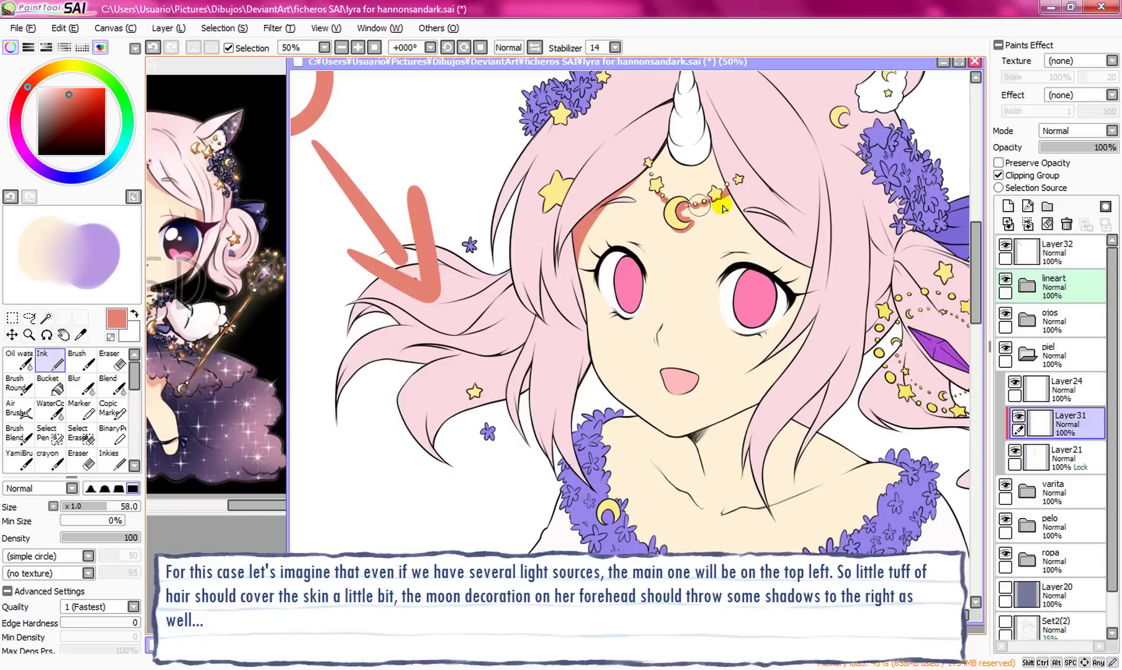
Step: Try shading the side of the character's lower hand facing away from the main light, and undo it
click(341, 47)
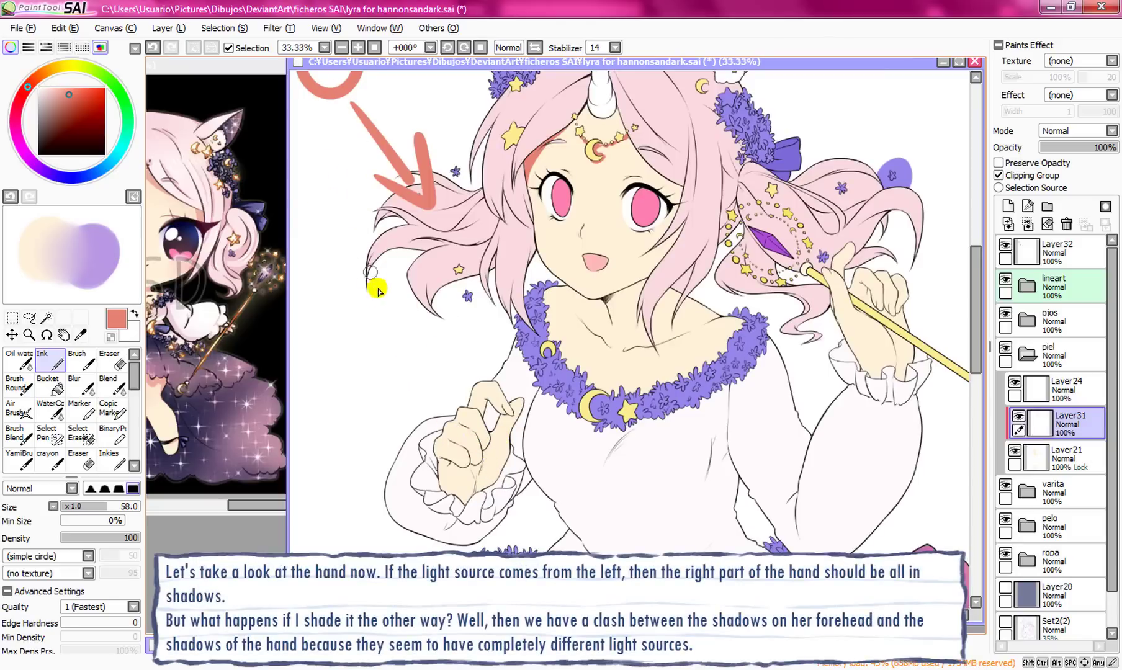
click(502, 429)
mouse_move(501, 447)
mouse_down()
mouse_move(474, 476)
mouse_move(449, 469)
mouse_move(482, 491)
mouse_move(464, 472)
mouse_move(477, 424)
mouse_move(467, 451)
mouse_move(474, 492)
mouse_move(466, 484)
mouse_up()
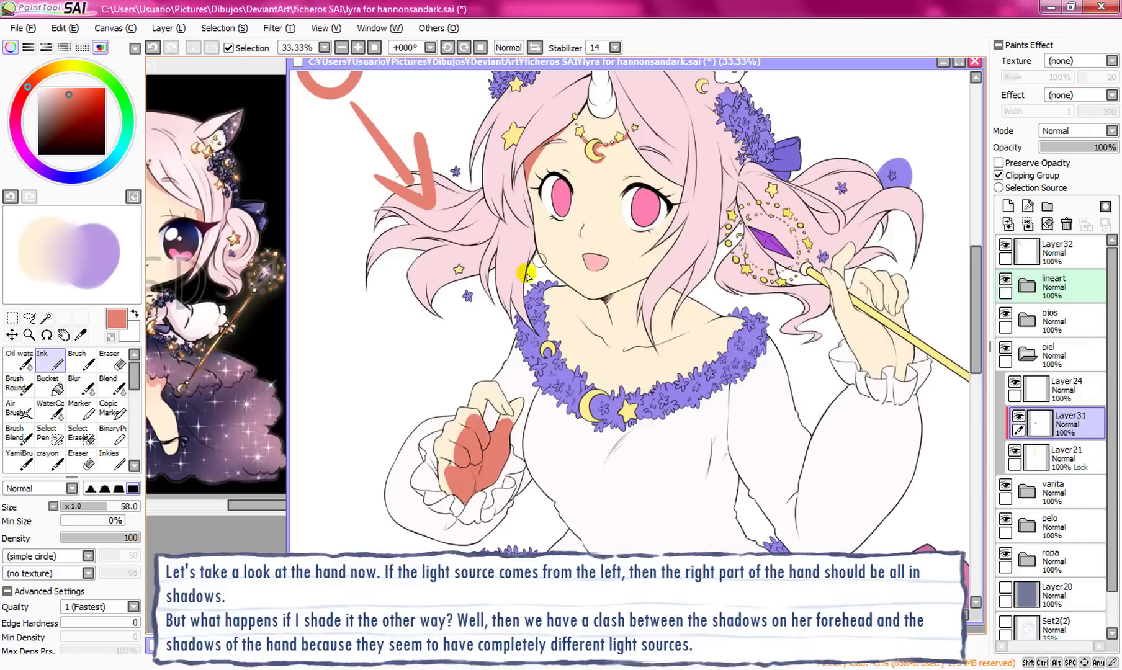
key(ctrl+z)
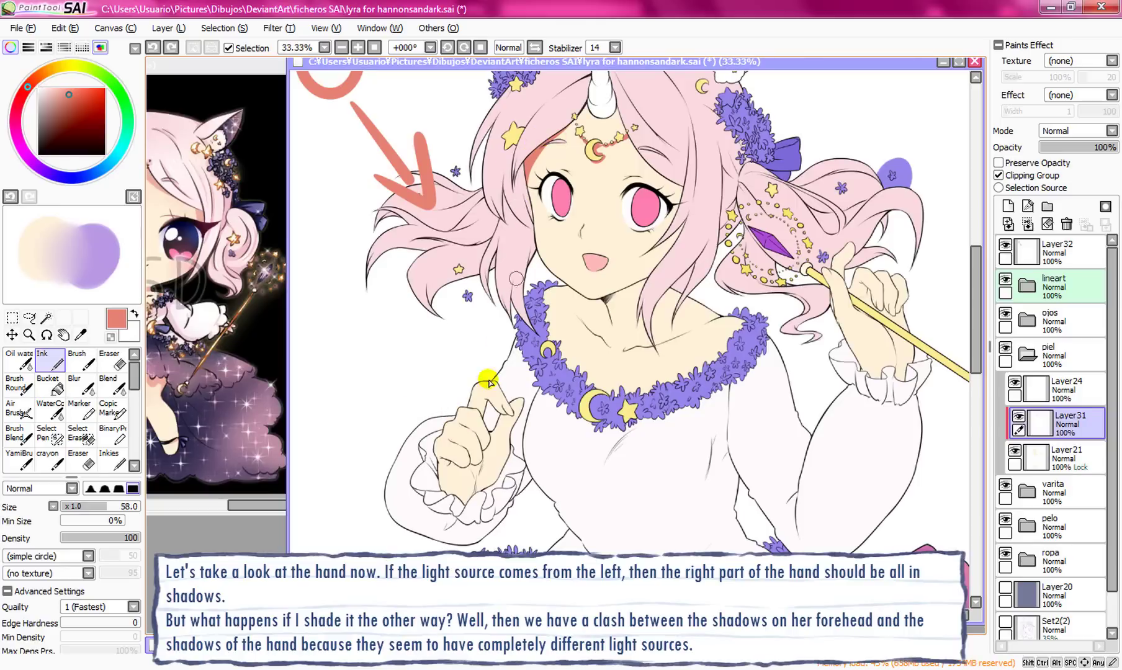
Step: Shade the light-facing side of the lower hand to demonstrate a shadow that clashes with the main light
mouse_move(450, 432)
mouse_down()
mouse_move(464, 414)
mouse_move(434, 458)
mouse_move(473, 406)
mouse_up()
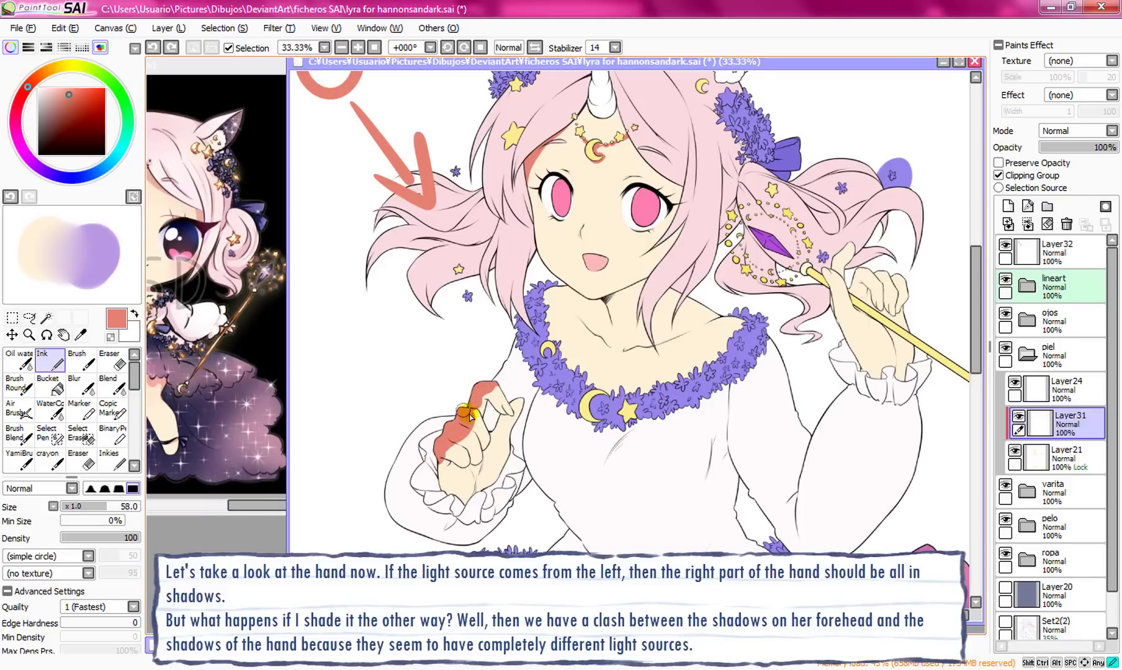
scroll(561, 434, down, 3)
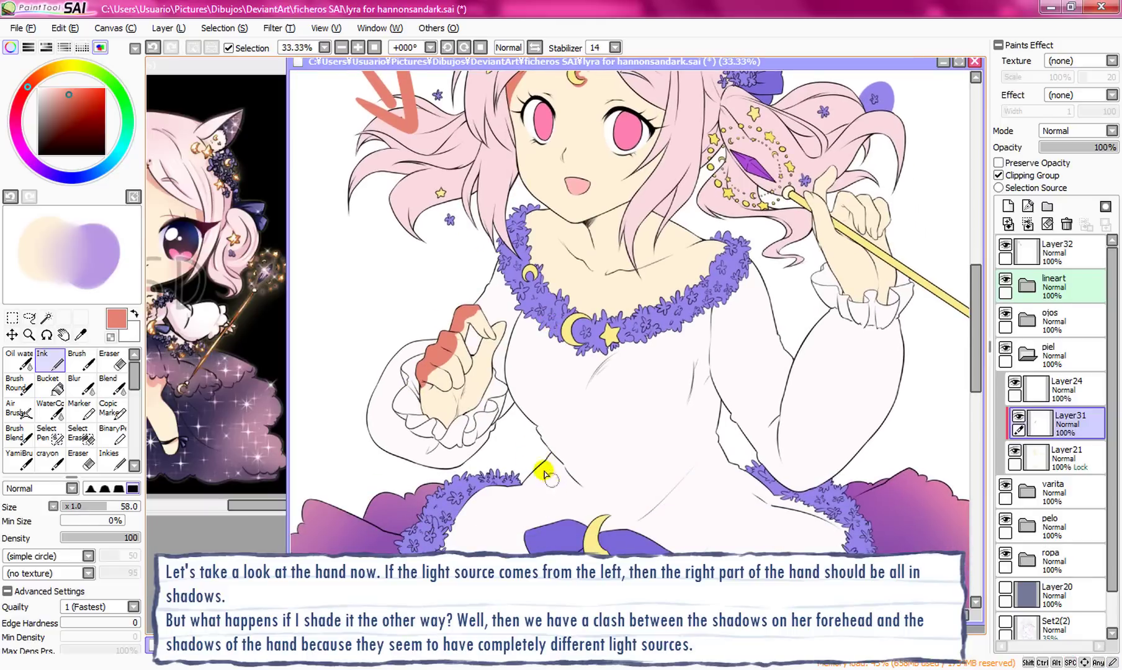
drag(539, 227, 568, 331)
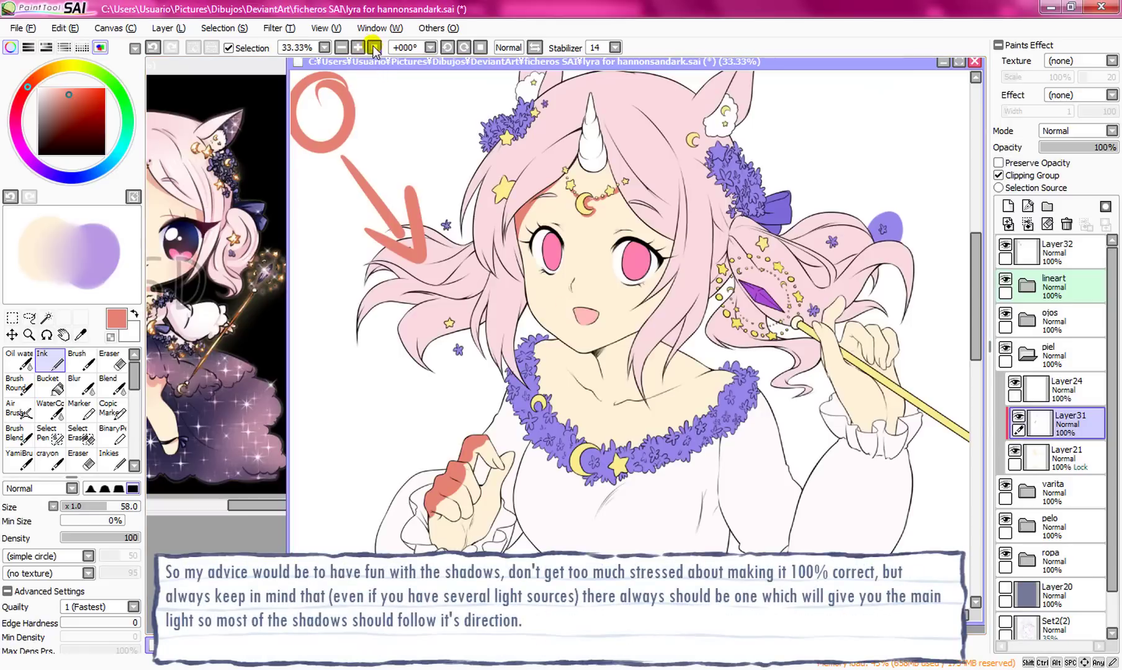
click(341, 47)
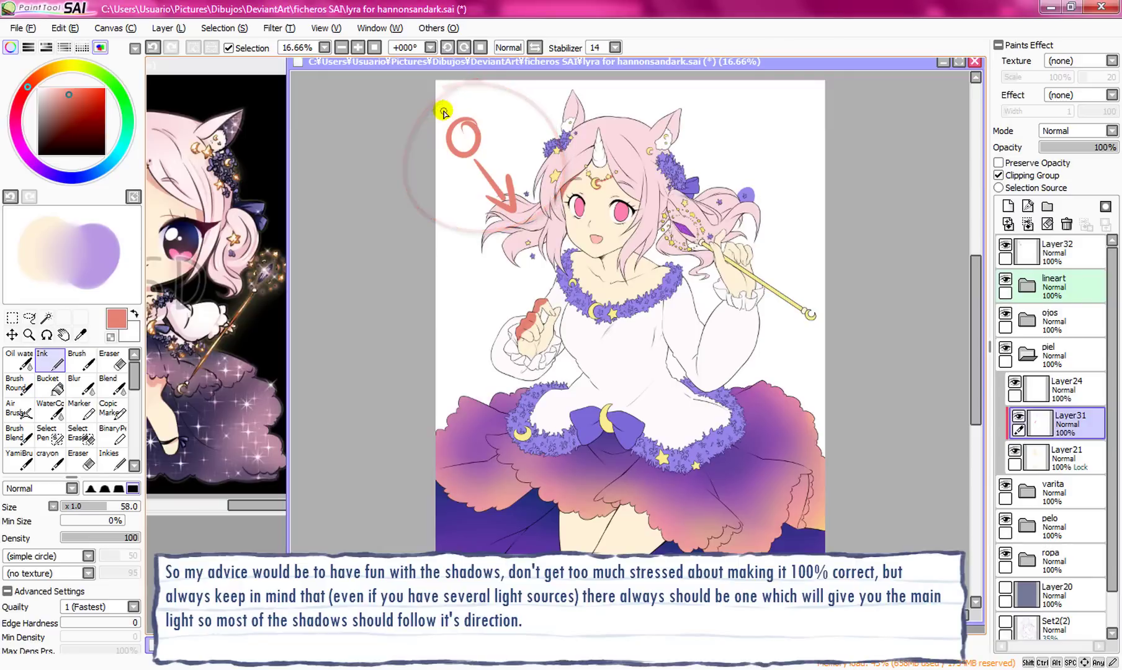
Step: Clear Layer31 and paint a salmon shadow over the neck and the adjoining shoulder, beneath the chin and hair
click(1047, 225)
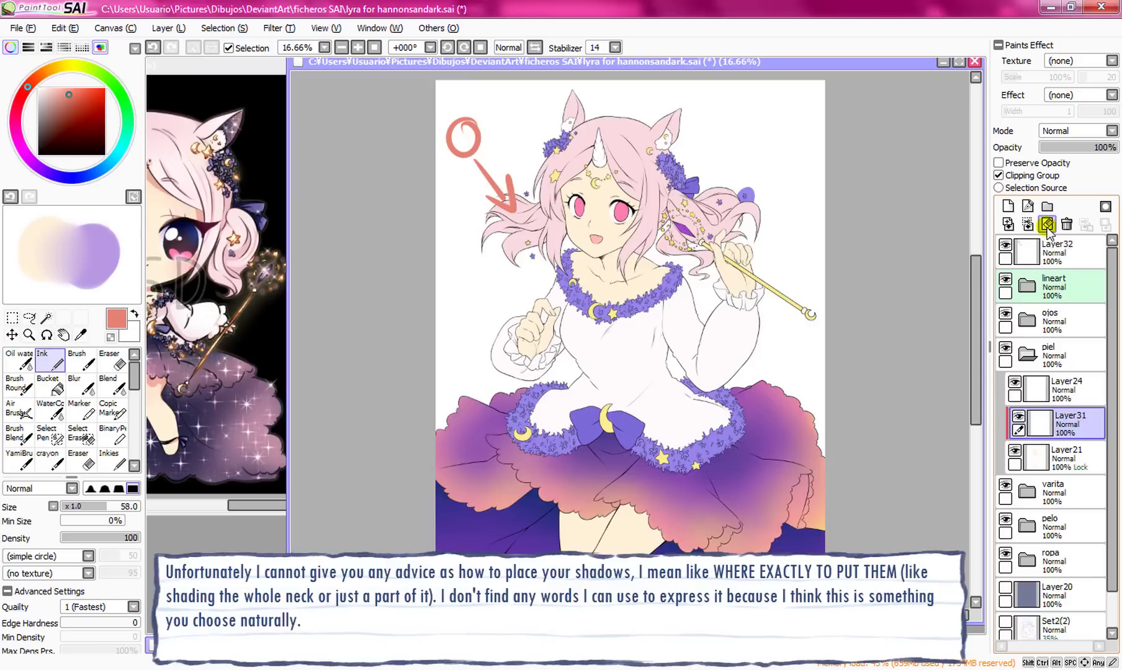
click(357, 47)
drag(482, 184, 461, 97)
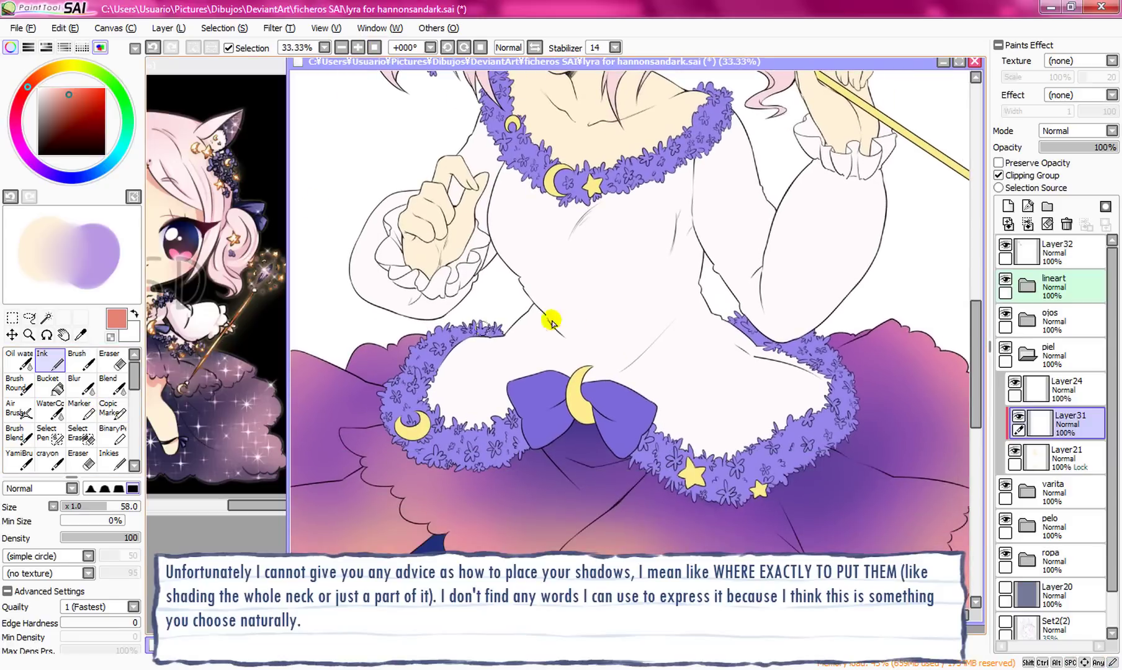
drag(642, 171, 718, 321)
mouse_move(588, 207)
mouse_down()
mouse_move(649, 257)
mouse_move(695, 246)
mouse_move(708, 220)
mouse_move(633, 241)
mouse_move(615, 214)
mouse_move(641, 232)
mouse_move(690, 203)
mouse_move(714, 225)
mouse_up()
key(ctrl+z)
mouse_move(630, 214)
mouse_down()
mouse_move(698, 252)
mouse_move(751, 230)
mouse_move(678, 246)
mouse_move(683, 224)
mouse_move(657, 219)
mouse_move(681, 184)
mouse_up()
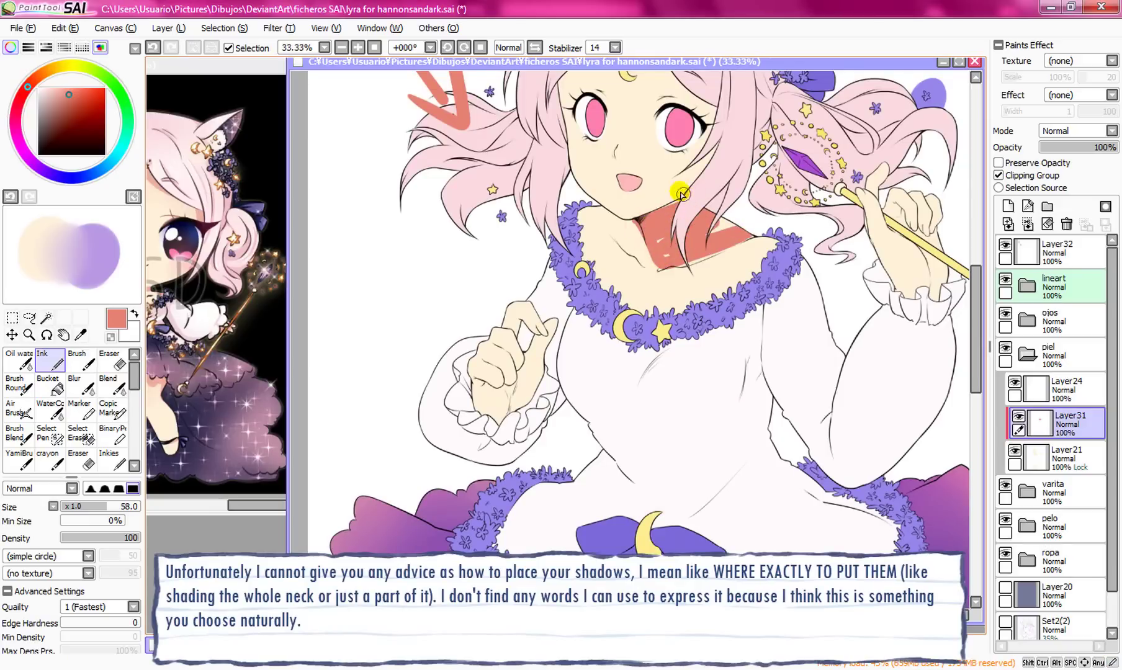
scroll(681, 185, up, 3)
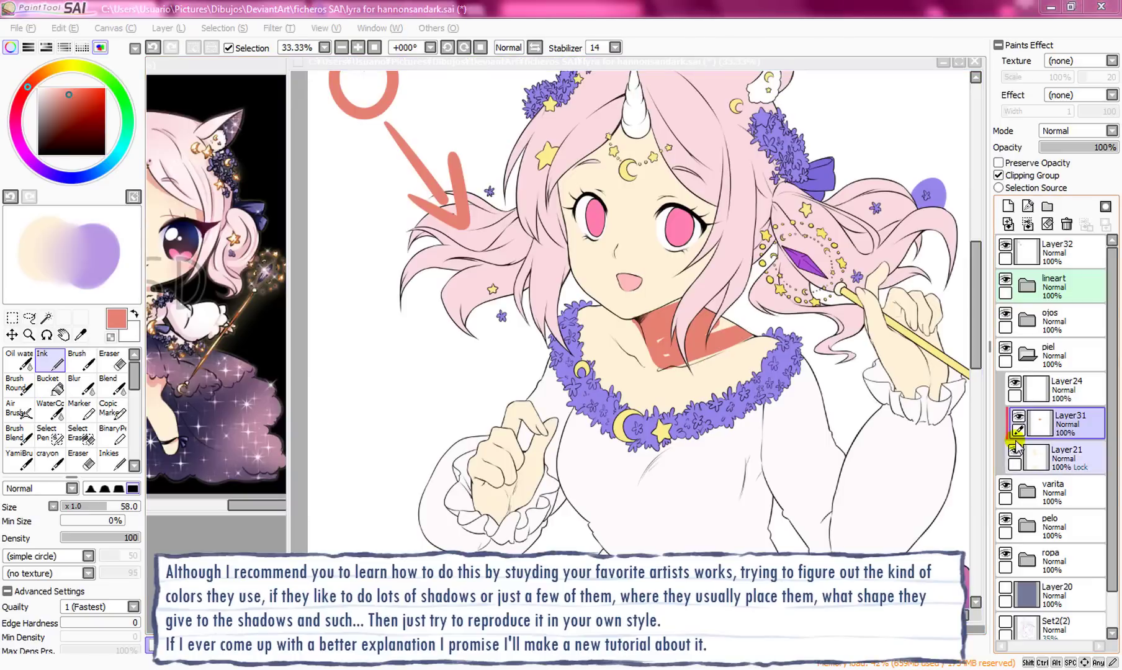
Step: Set Layer31's blending mode to Multiply and examine the neck shadow up close
click(1057, 131)
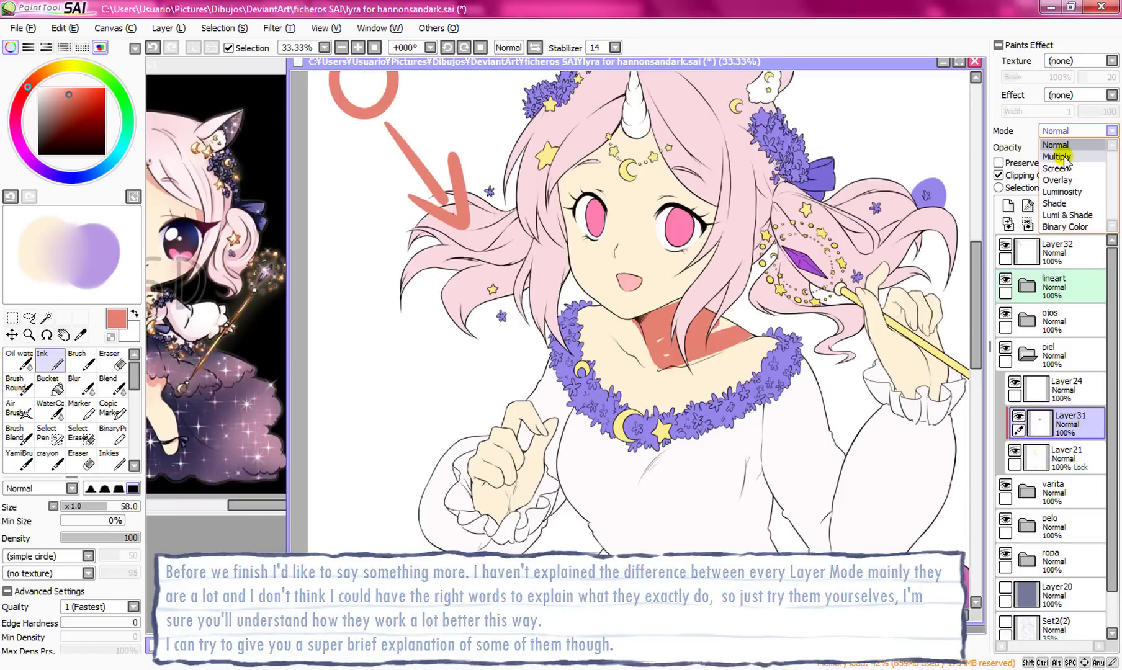
click(1059, 157)
click(358, 47)
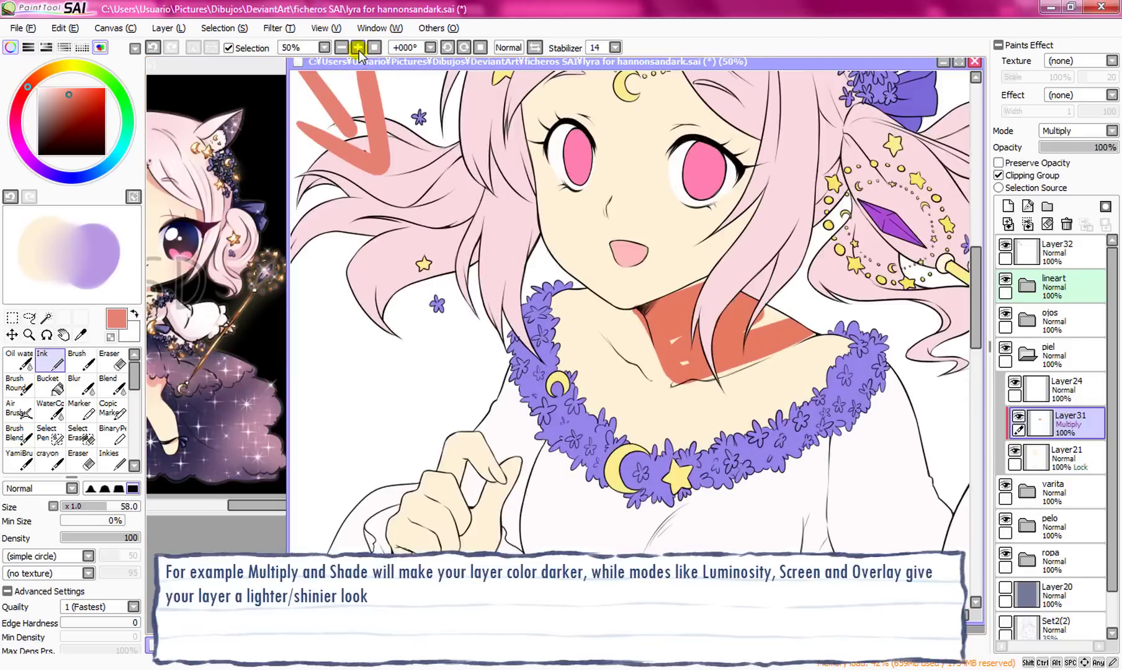
click(358, 48)
drag(734, 163, 549, 150)
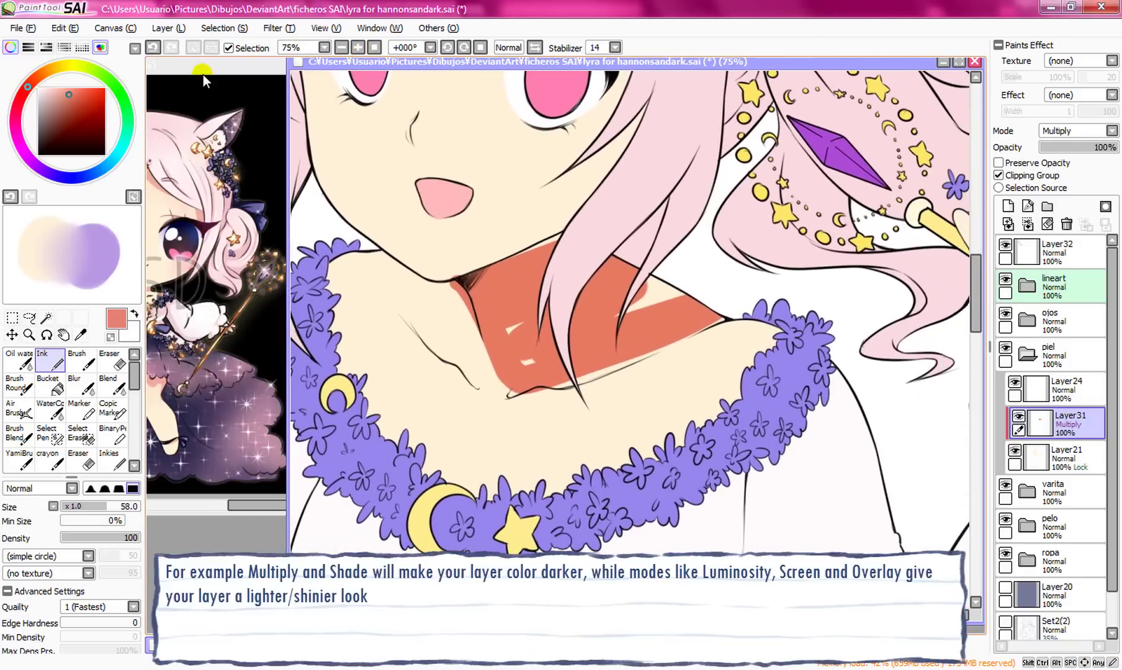
click(155, 48)
click(169, 48)
Step: Try the Screen and Overlay blending modes on Layer31's neck shadow
click(1064, 131)
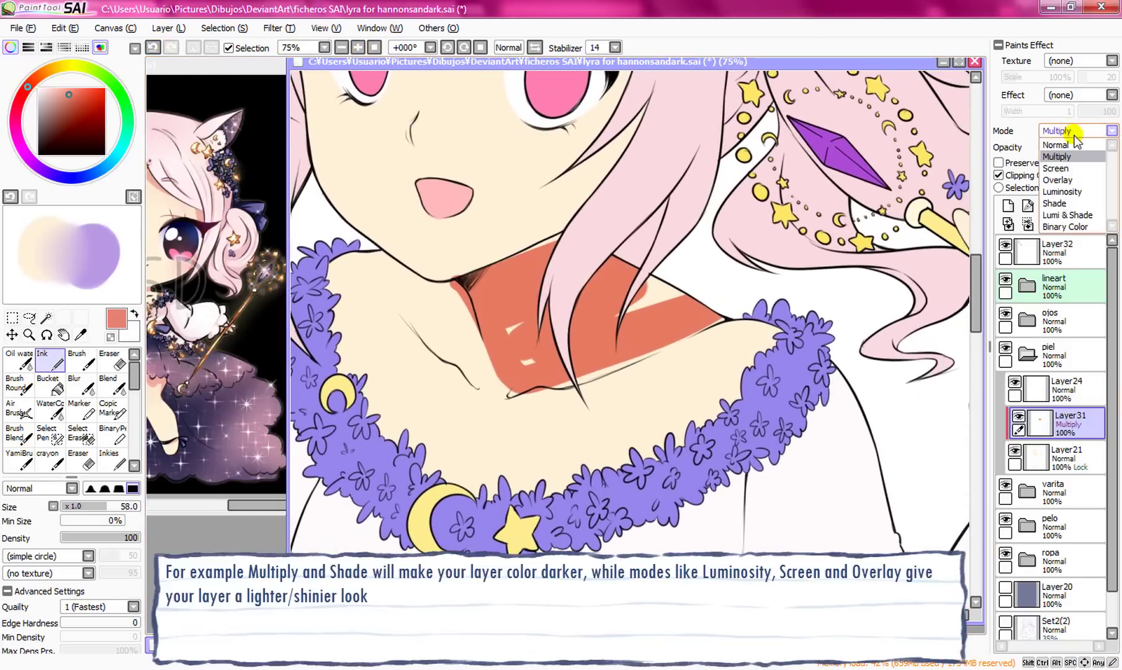
click(1056, 168)
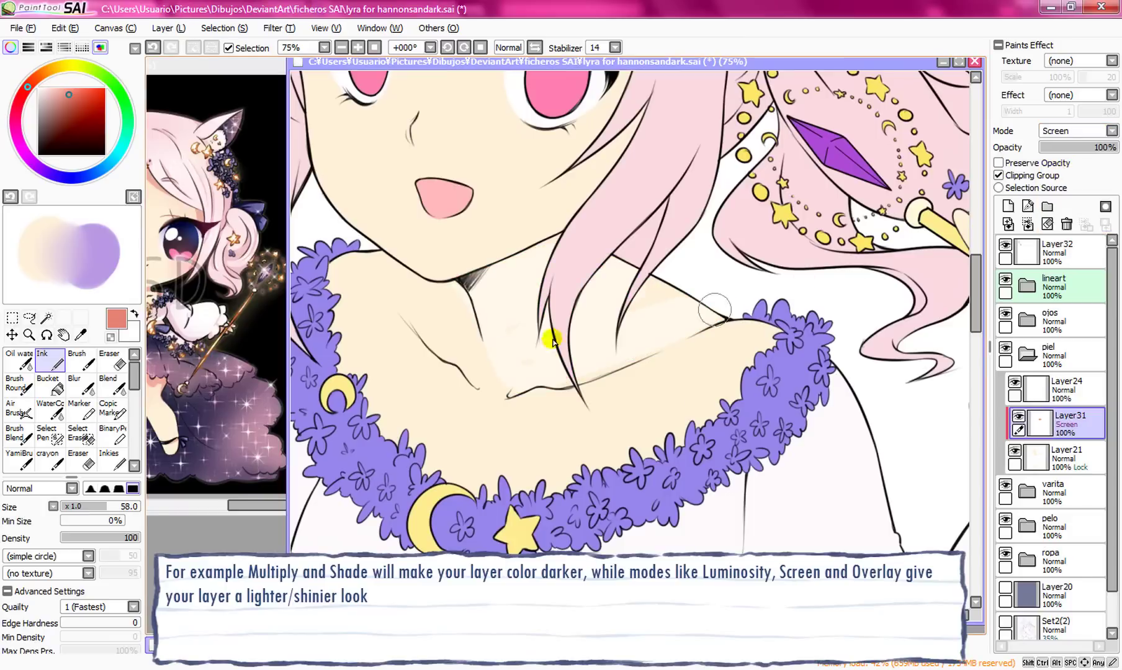
click(1083, 130)
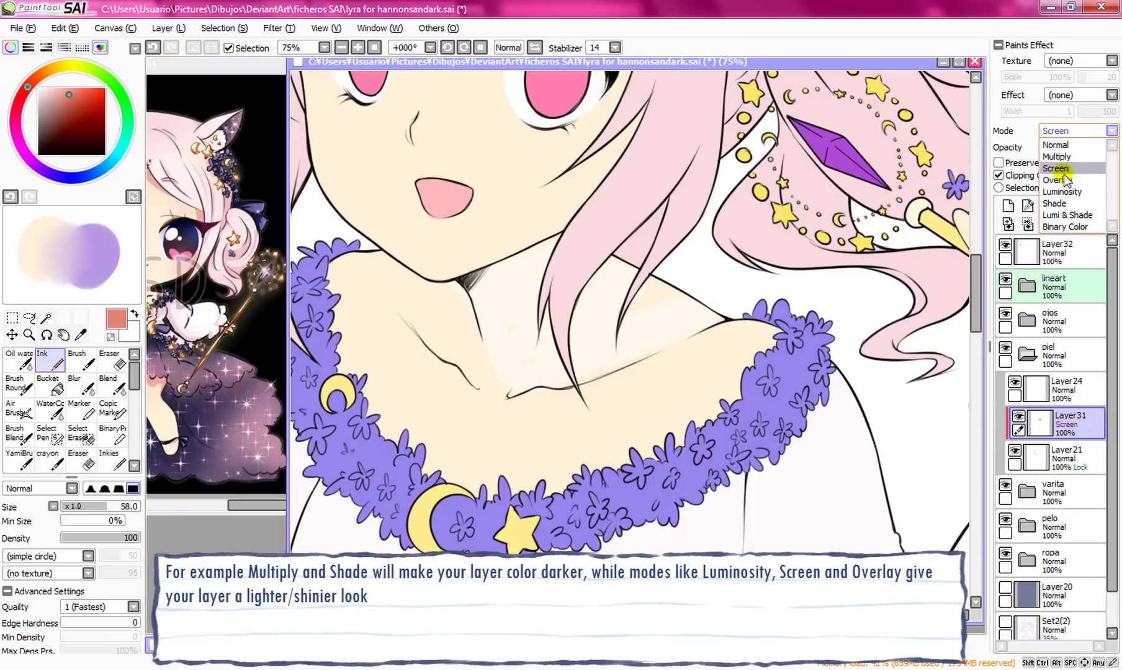
click(1056, 178)
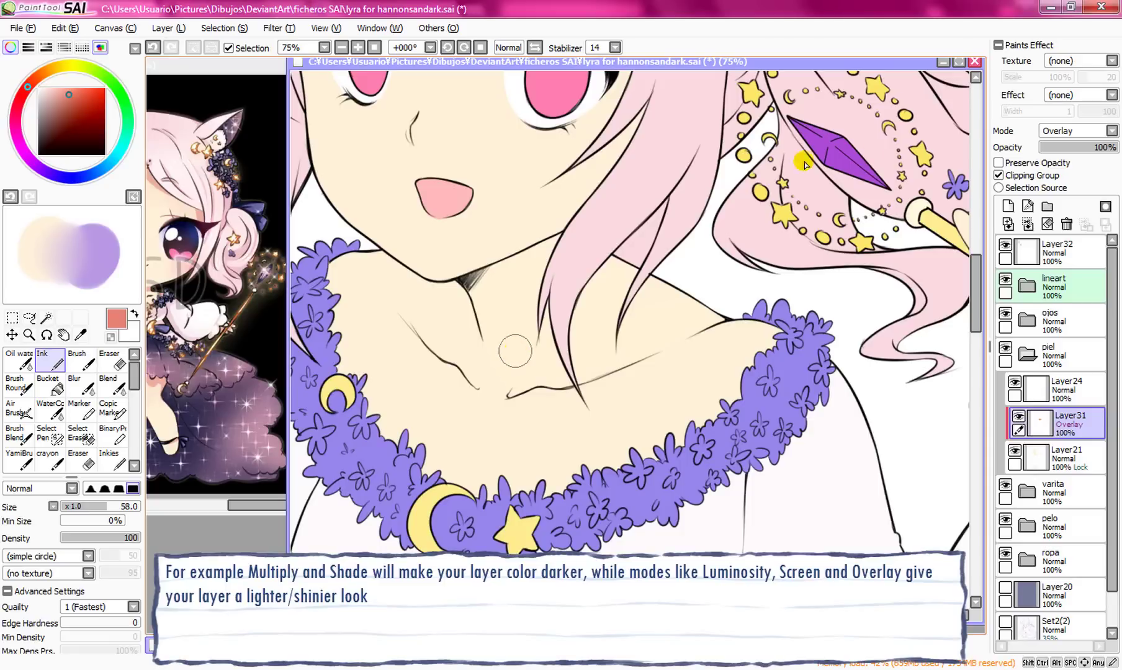
Step: Try the Luminosity and Shade blending modes on Layer31's neck shadow
click(1080, 132)
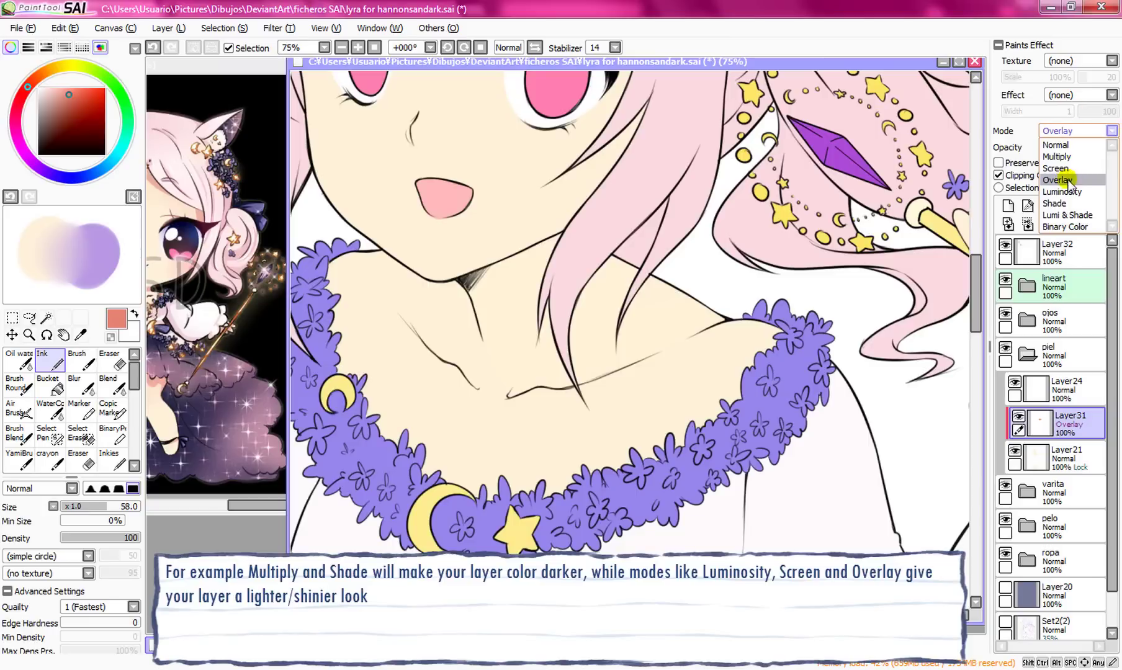
click(1077, 193)
click(1067, 129)
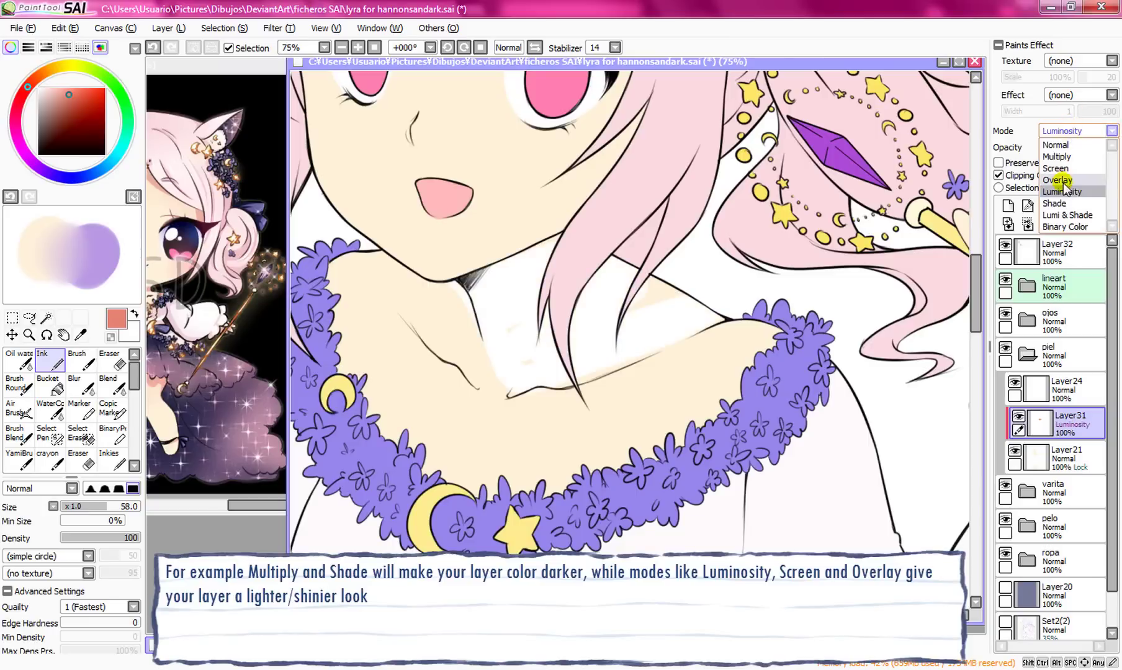
click(1058, 203)
Step: Return Layer31 to Multiply mode for comparison, and switch it to Lumi & Shade
click(1062, 130)
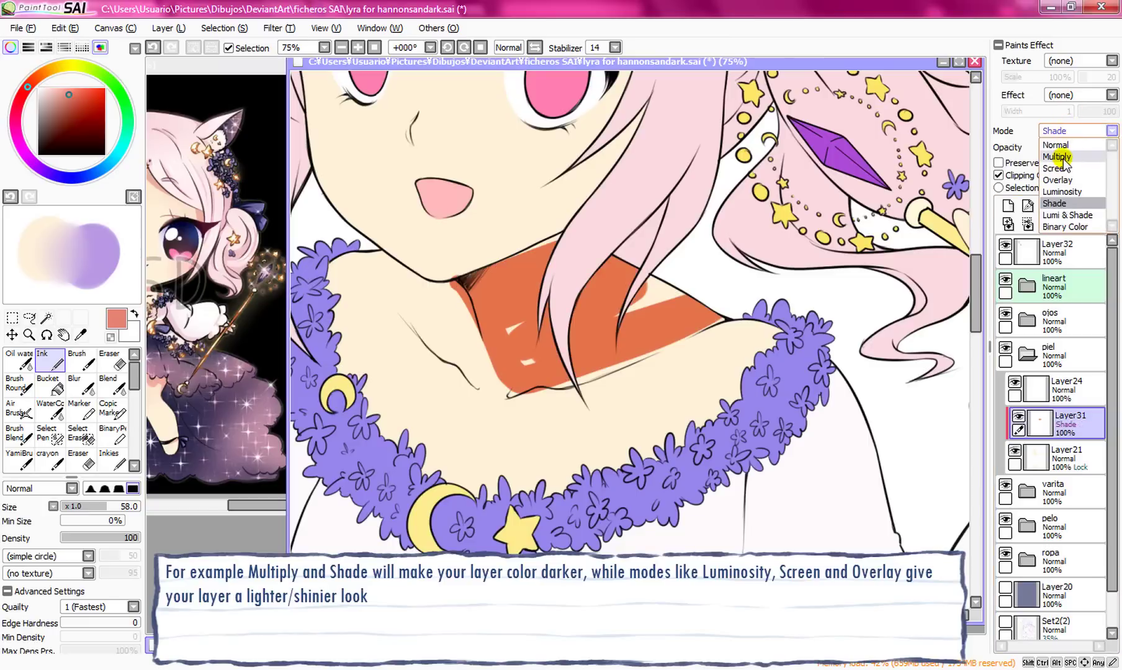
click(1063, 157)
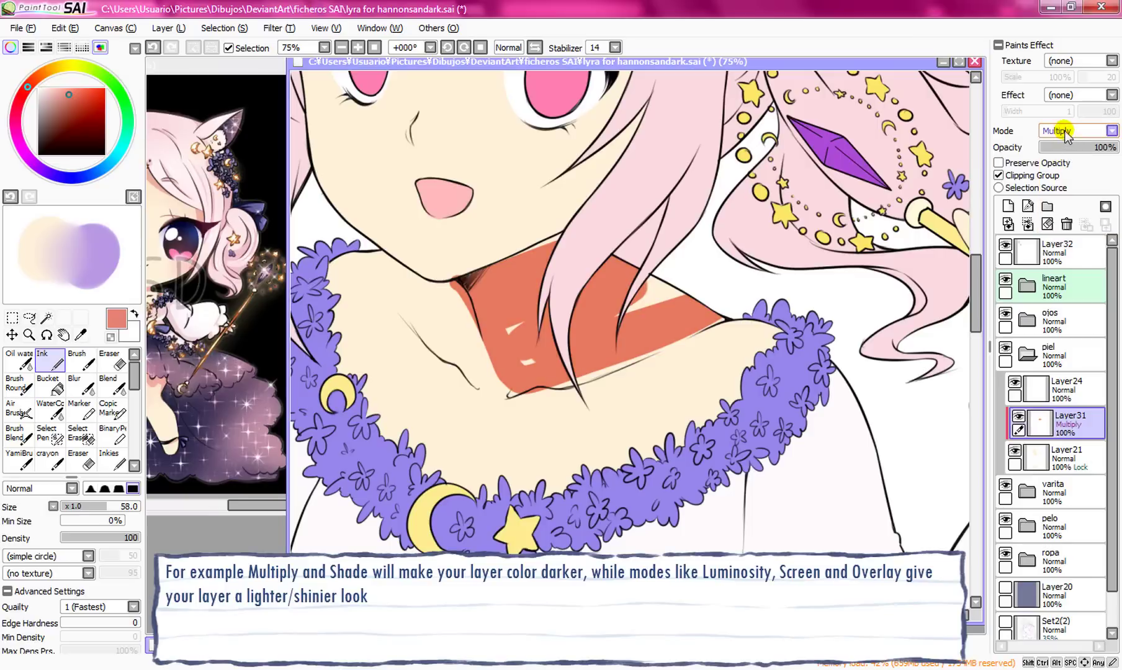
click(1061, 129)
click(1067, 214)
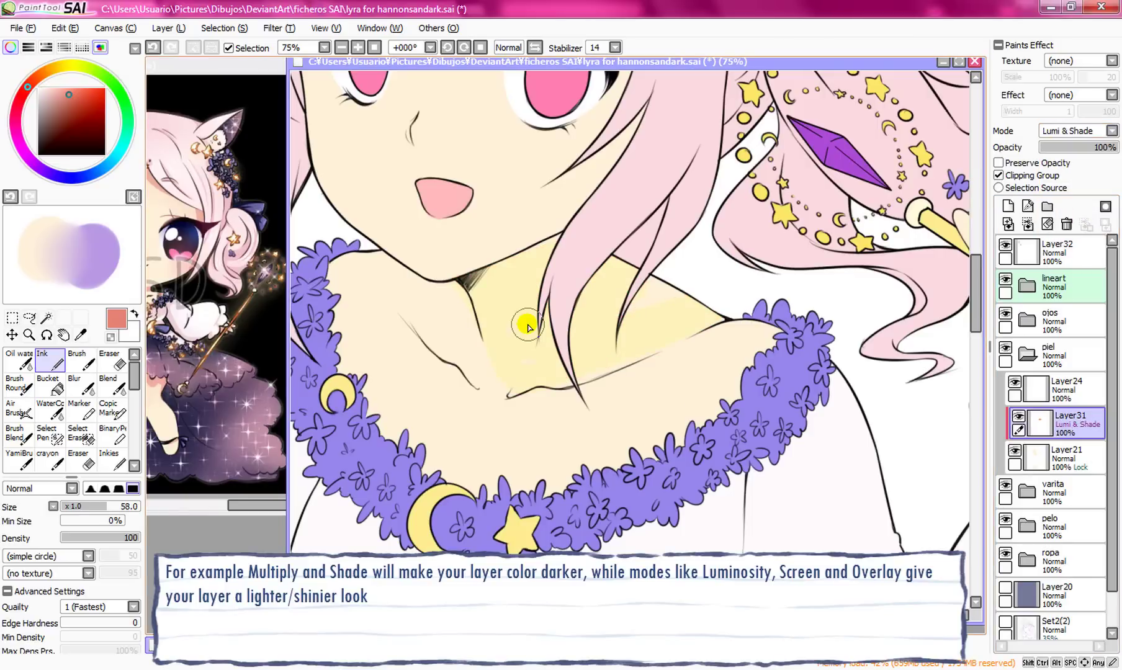
click(1064, 131)
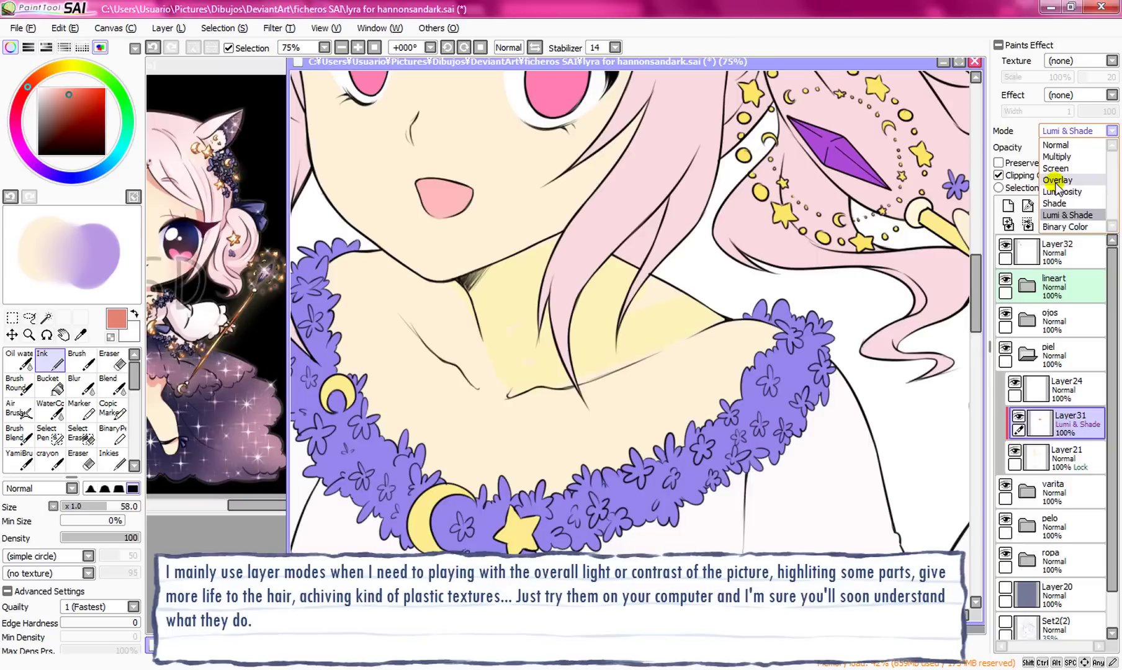
click(504, 136)
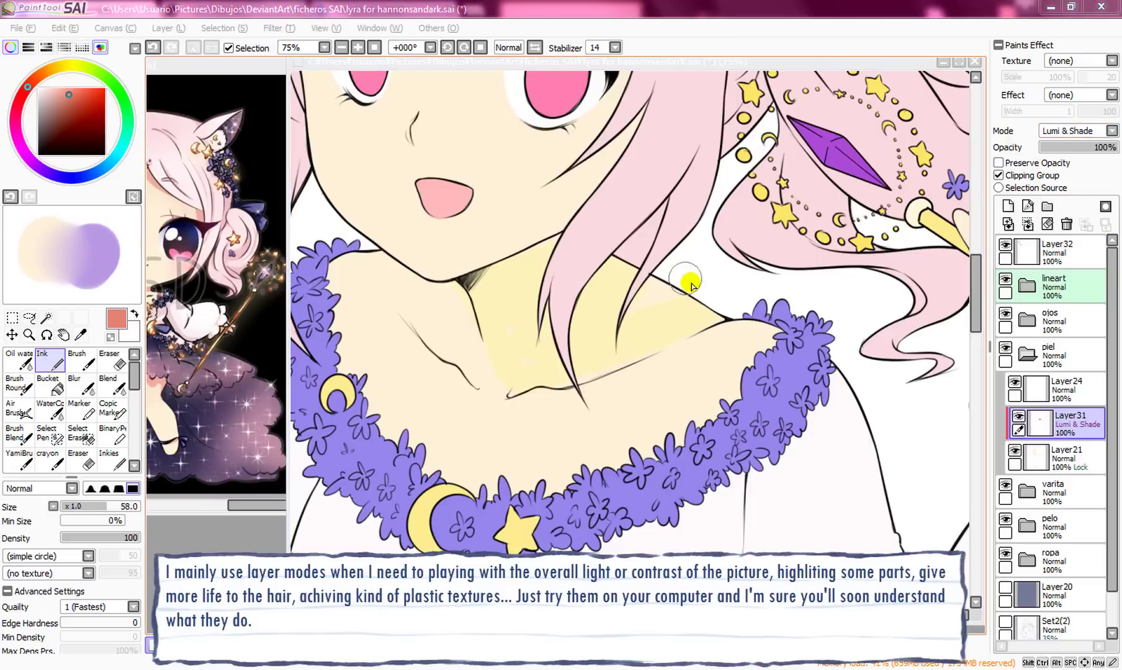
Step: Delete Layer31 with the demonstration neck shadow and fit the whole illustration in view
click(1065, 225)
click(374, 47)
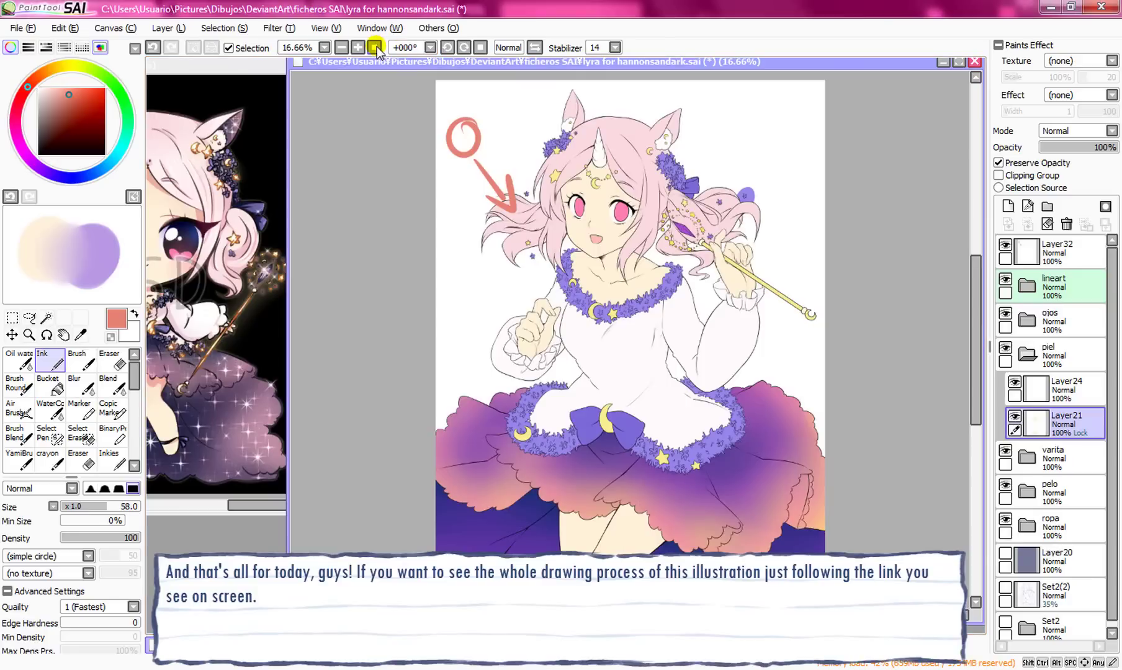